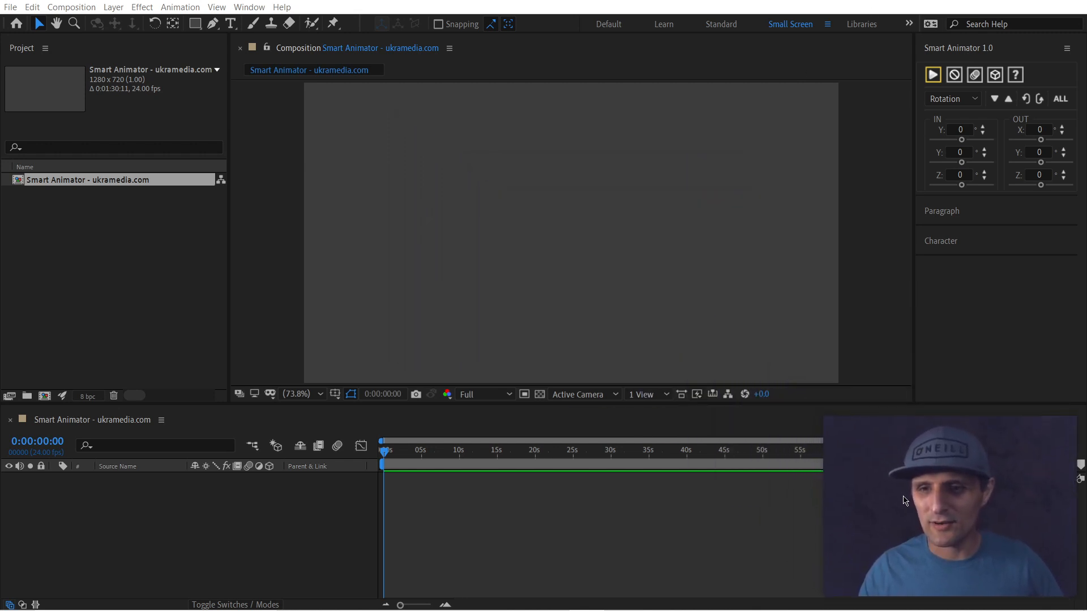
# - Create a centred text layer reading "ONE TWO THREE FOUR FIVE SIX" in the composition
pyautogui.hotkey('ctrl', 'alt', 'shift', 't')
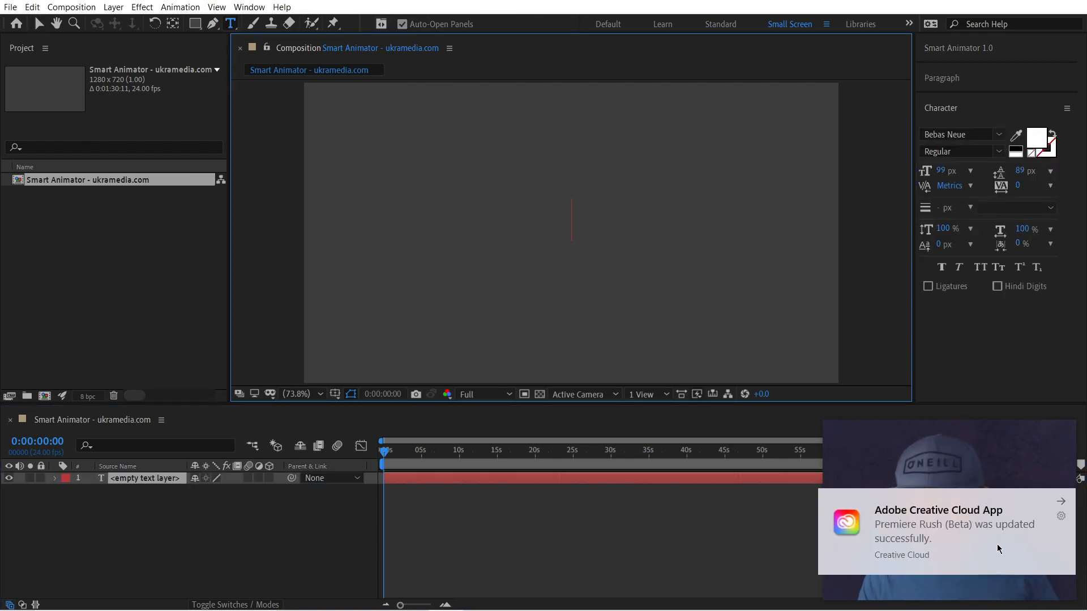
pyautogui.click(1058, 509)
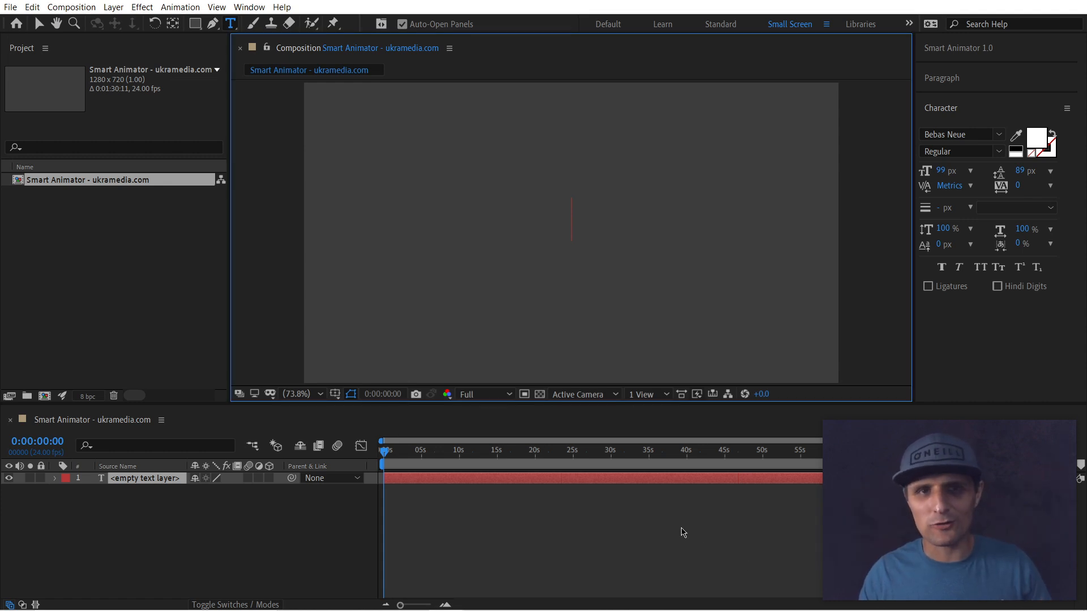
pyautogui.write('0NE TWO THREE FOUR FIVE SIX')
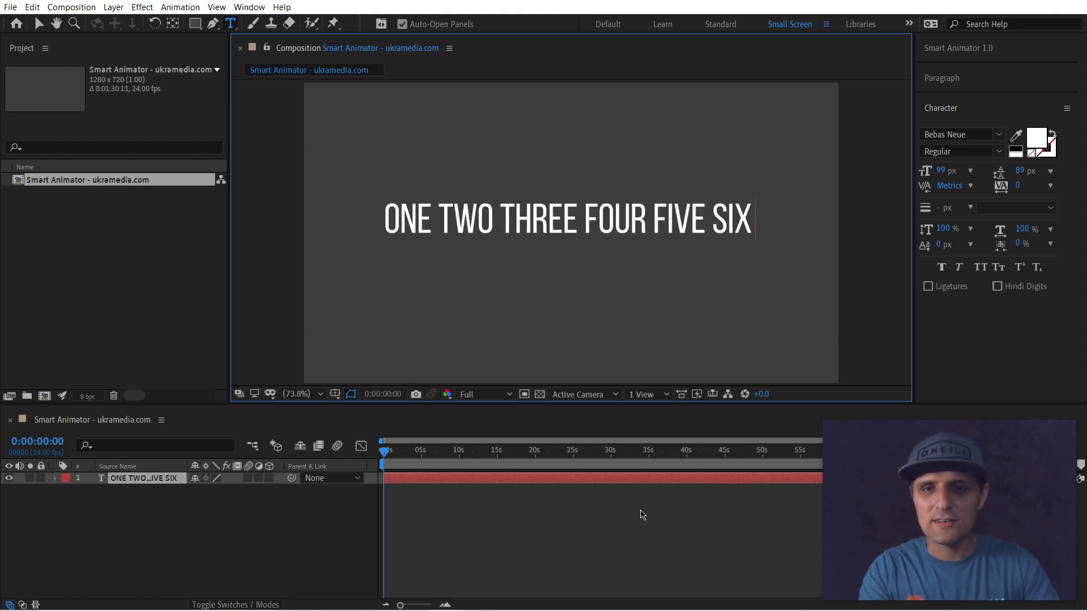
pyautogui.press('Escape')
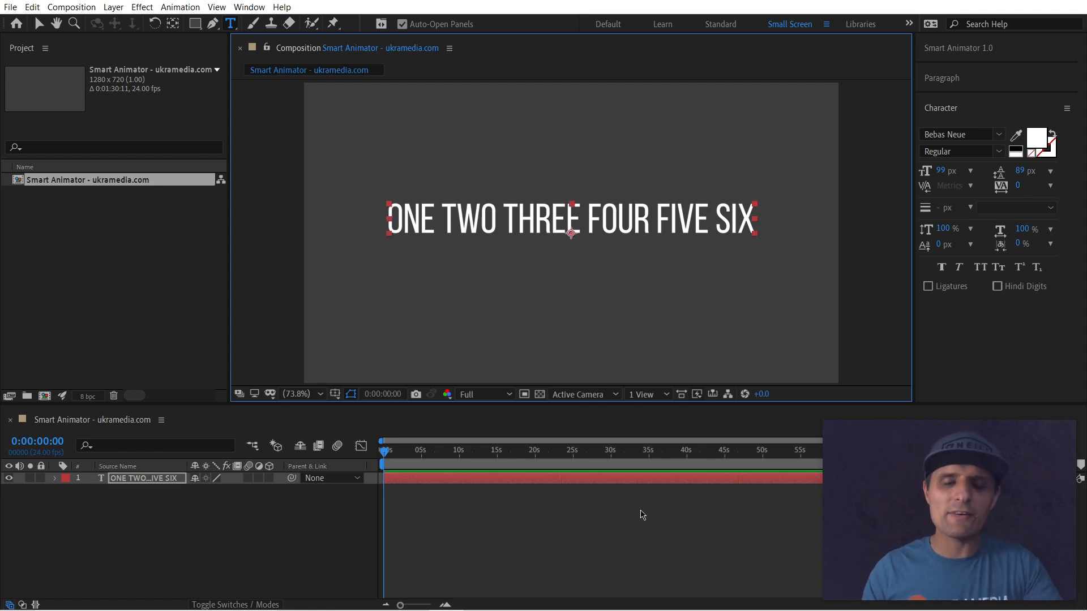
pyautogui.press('v')
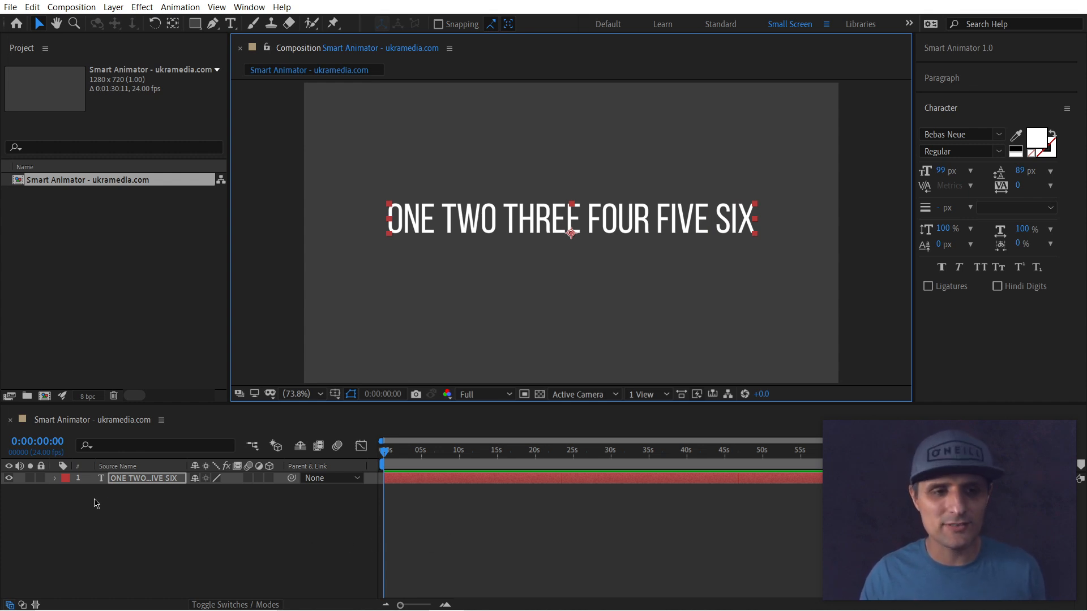
# - Add a text animator with Position and Opacity properties to the text layer
pyautogui.click(55, 479)
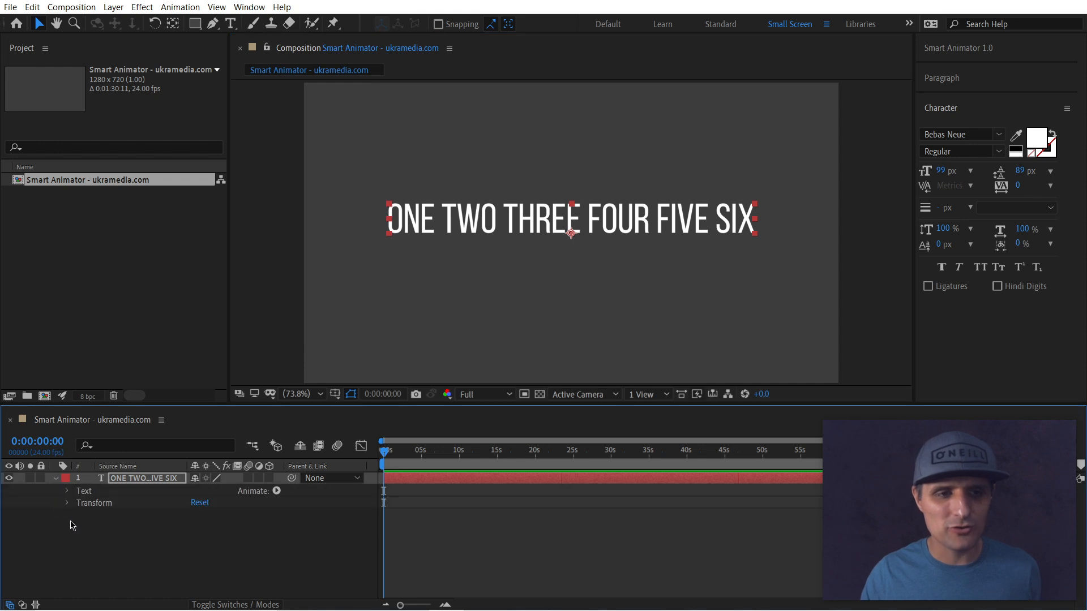
pyautogui.click(67, 492)
pyautogui.click(277, 491)
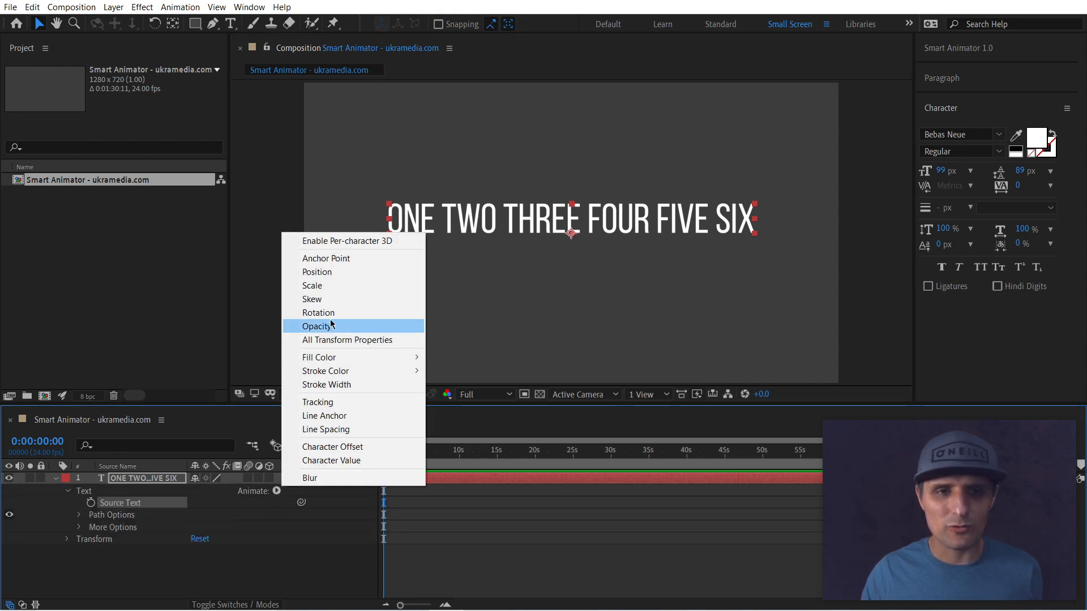
pyautogui.click(308, 272)
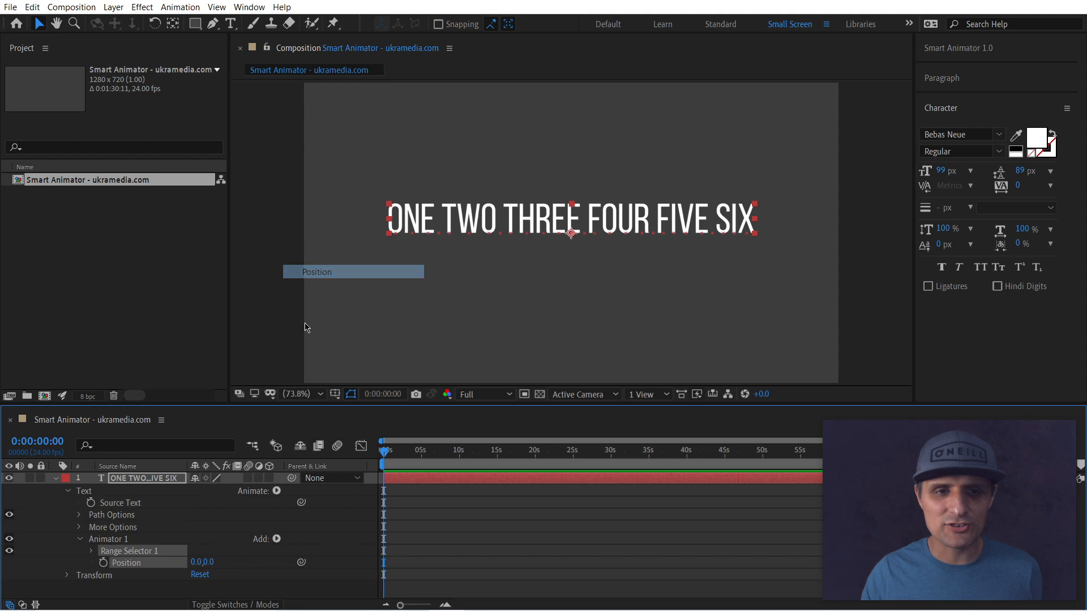
pyautogui.click(278, 492)
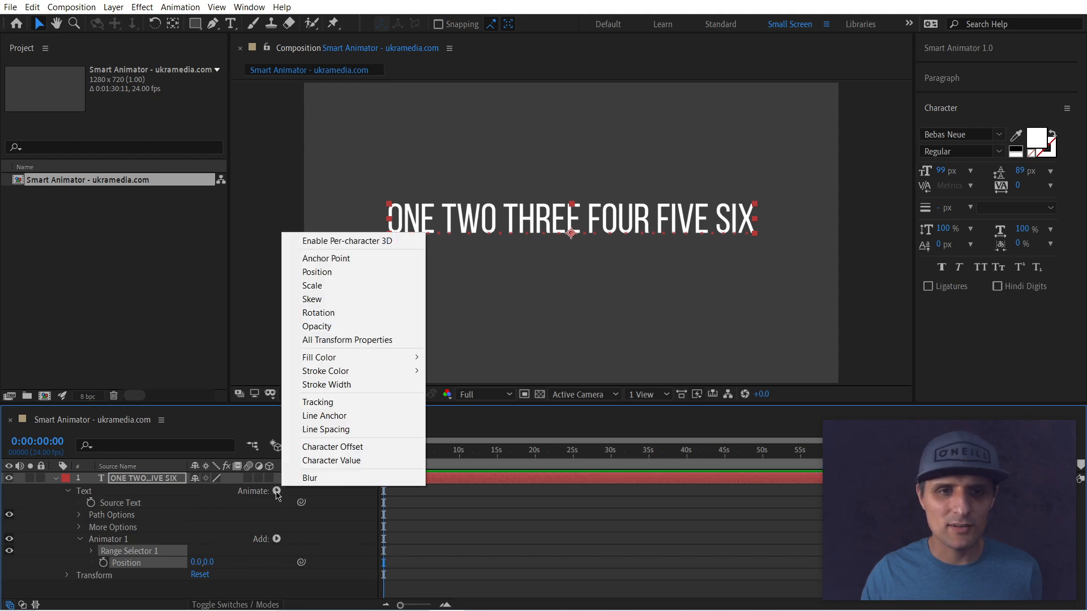
pyautogui.click(324, 328)
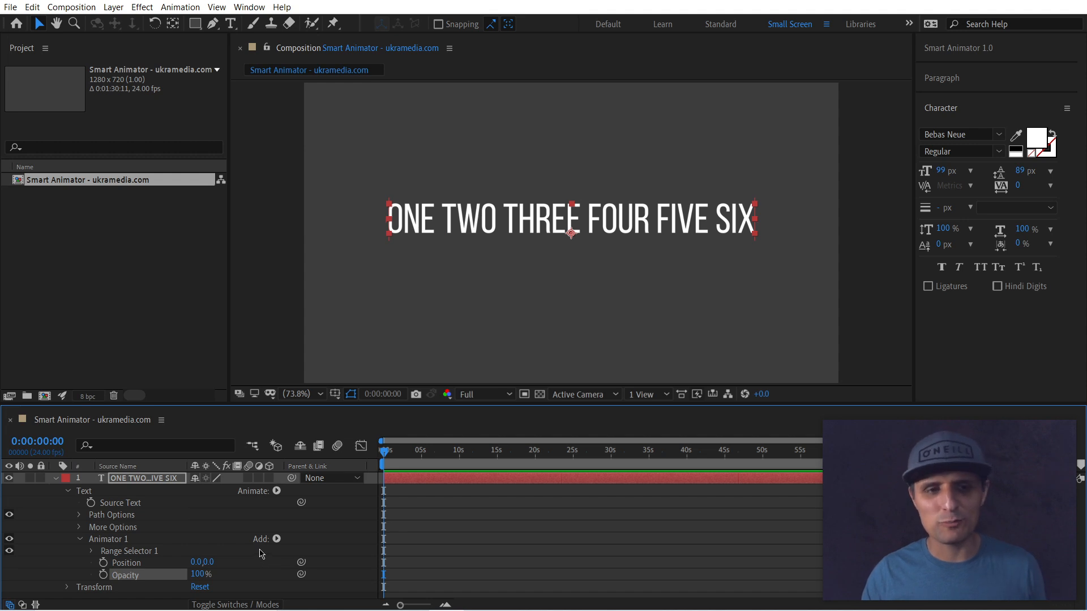
# - In the range selector's advanced options, base the selection on Words and set the Shape to Ramp Up
pyautogui.click(92, 552)
pyautogui.scroll(-2, 175, 550)
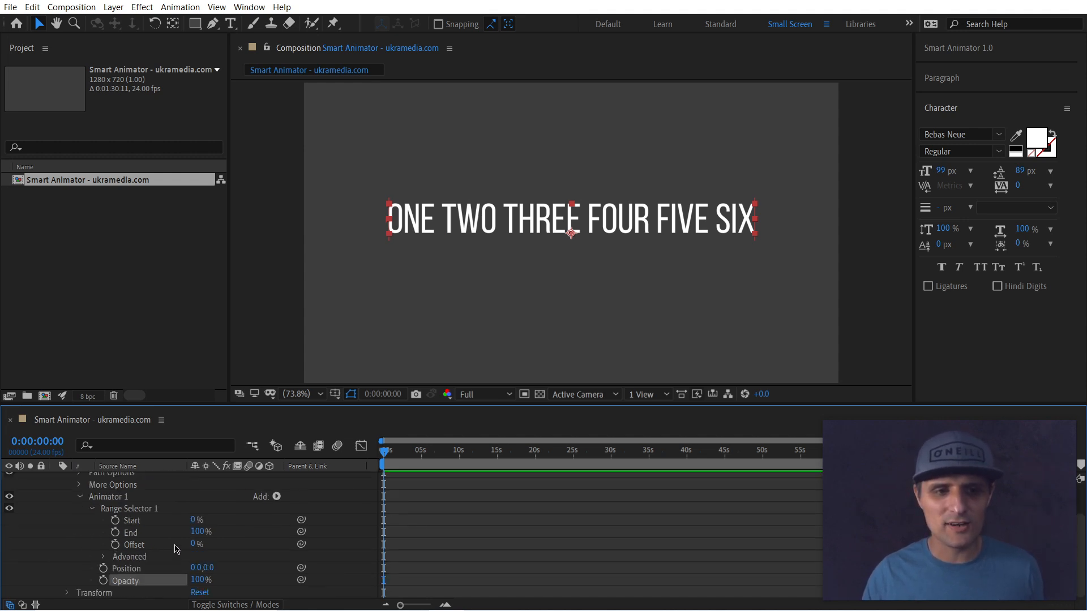
pyautogui.click(105, 557)
pyautogui.scroll(-3, 151, 548)
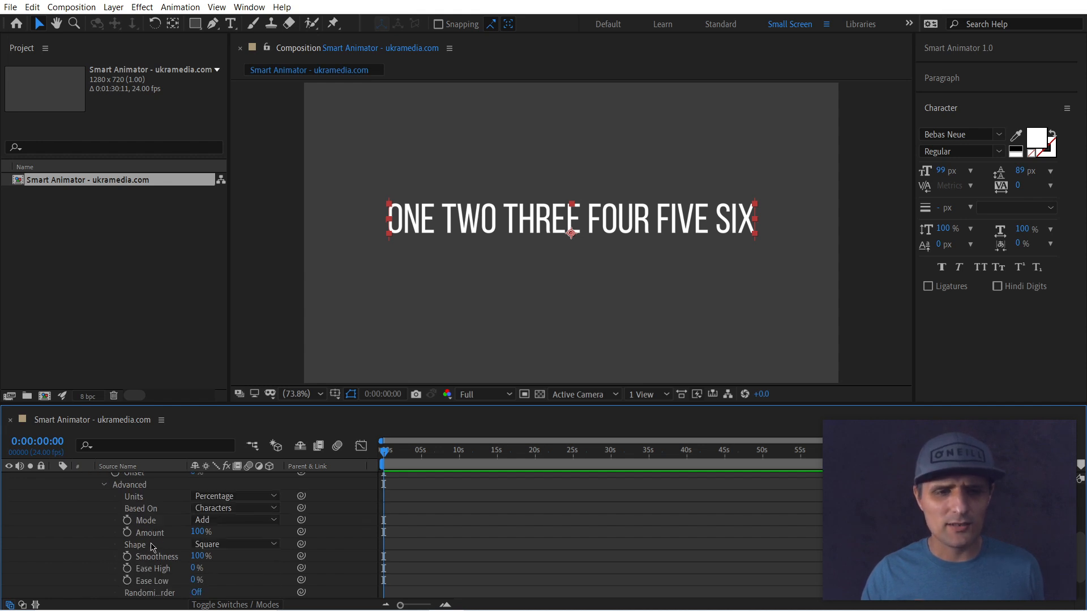
pyautogui.click(231, 509)
pyautogui.click(234, 550)
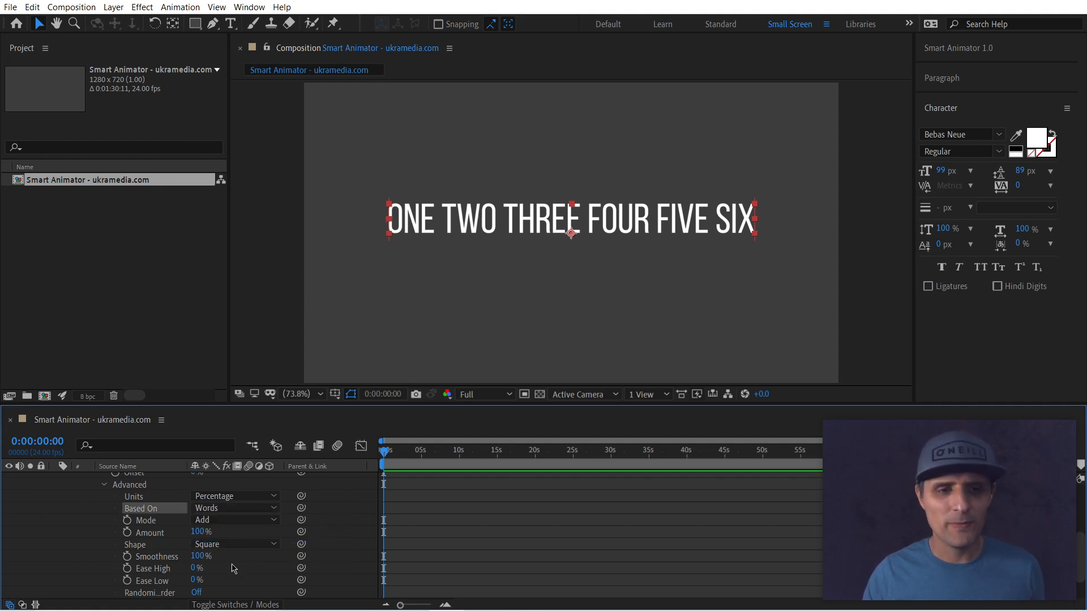
pyautogui.click(242, 547)
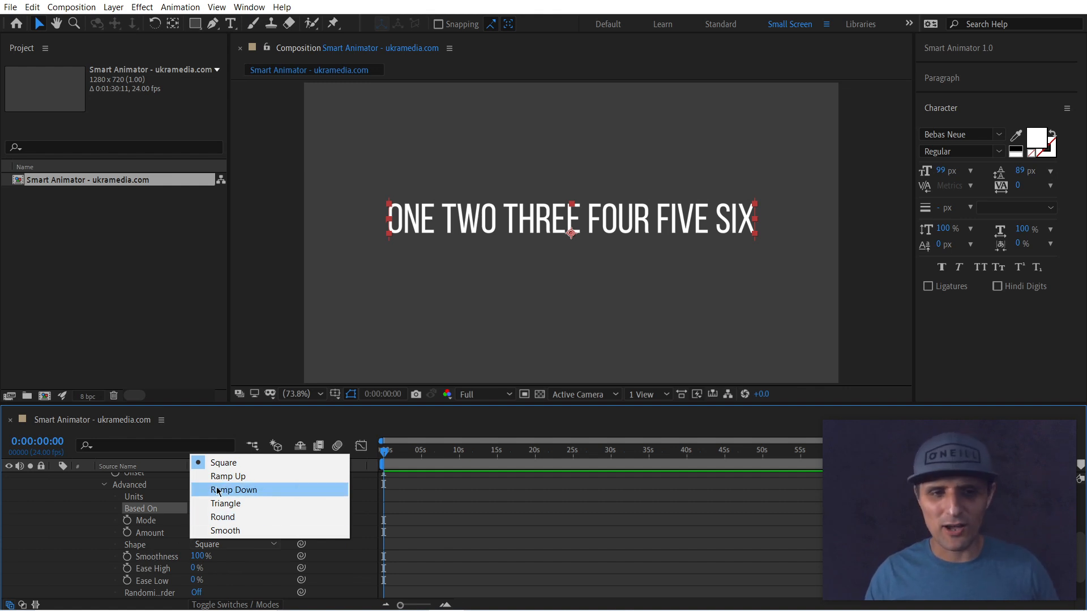
pyautogui.click(248, 477)
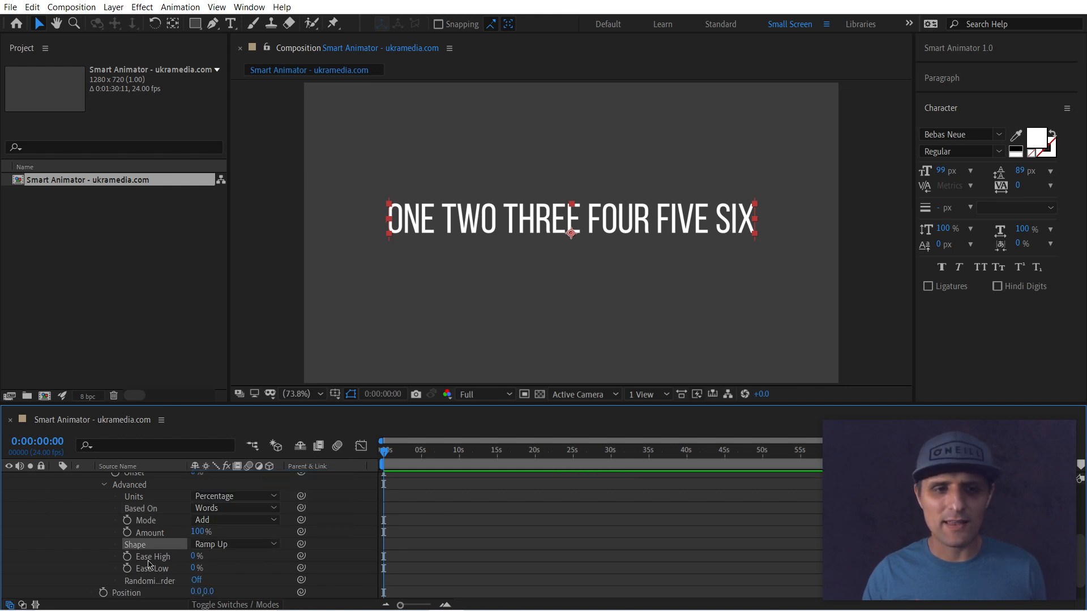
# - Set the range selector's Ease High to 85% and Ease Low to 100%
pyautogui.click(194, 556)
pyautogui.write('85')
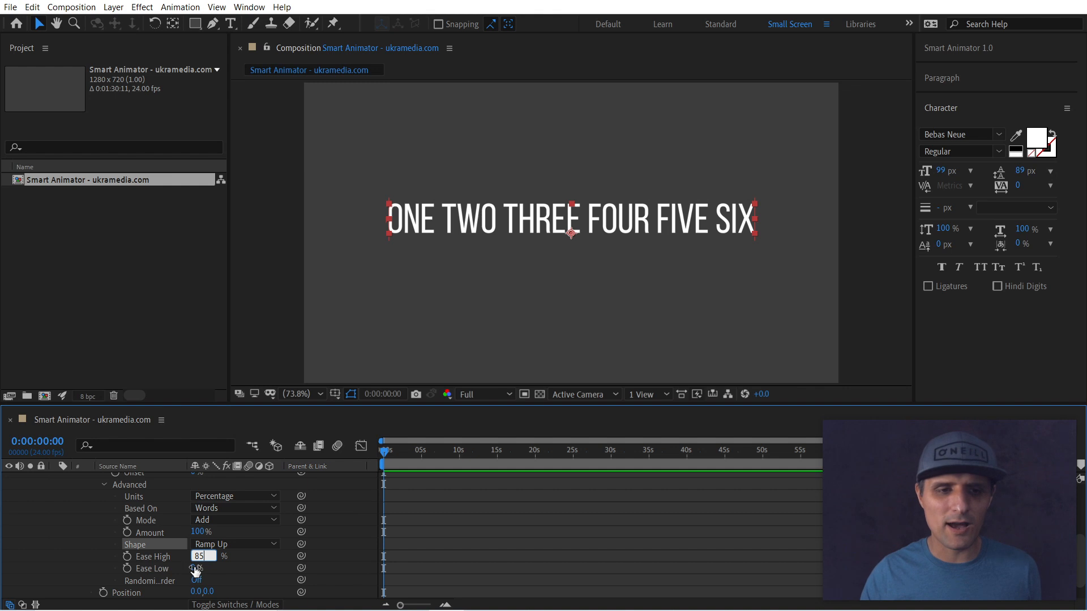
pyautogui.click(196, 568)
pyautogui.write('100')
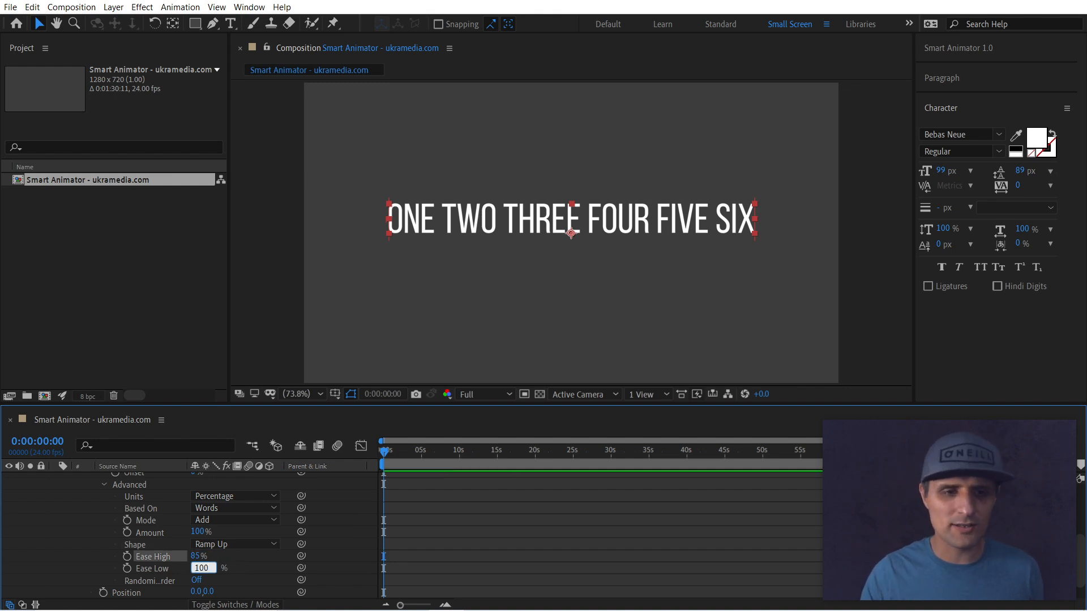
pyautogui.click(272, 572)
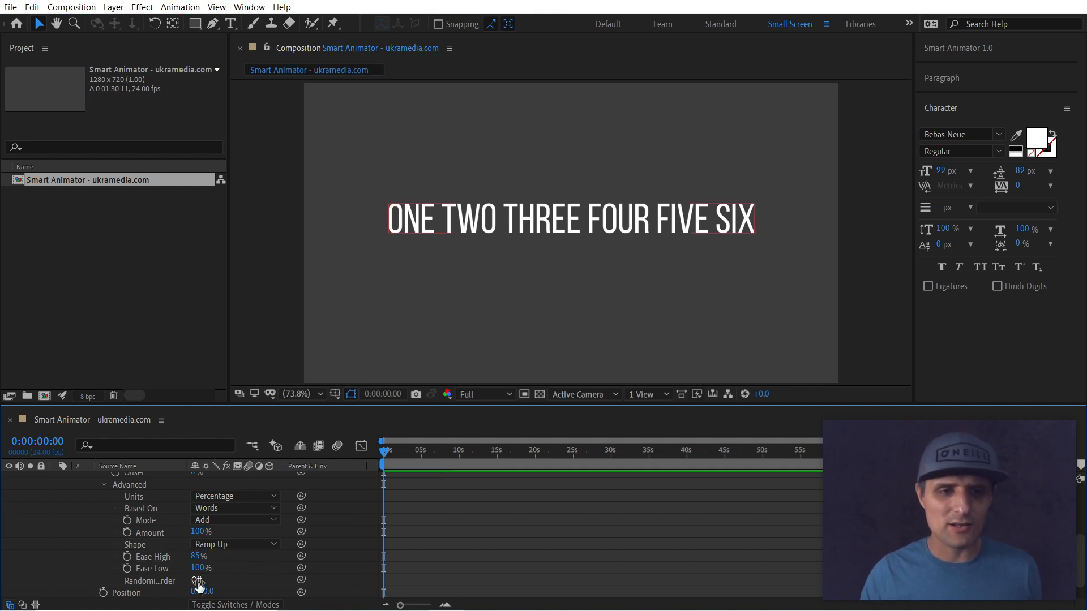
# - Set the range selector's Offset to -100% and keyframe it at the start of the composition
pyautogui.scroll(2, 288, 577)
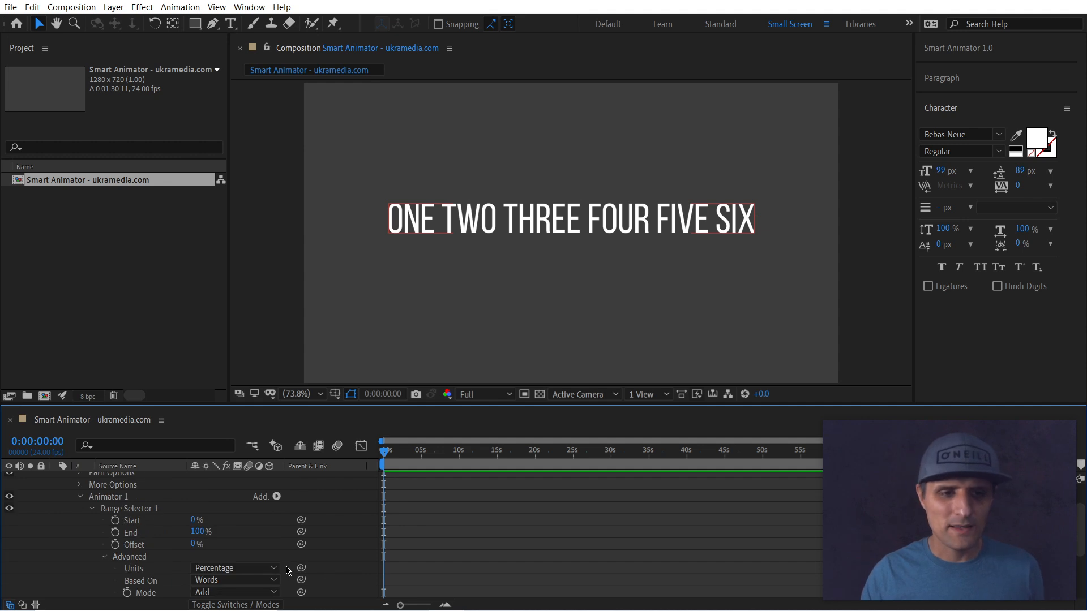
pyautogui.scroll(-1, 288, 568)
pyautogui.scroll(1, 304, 525)
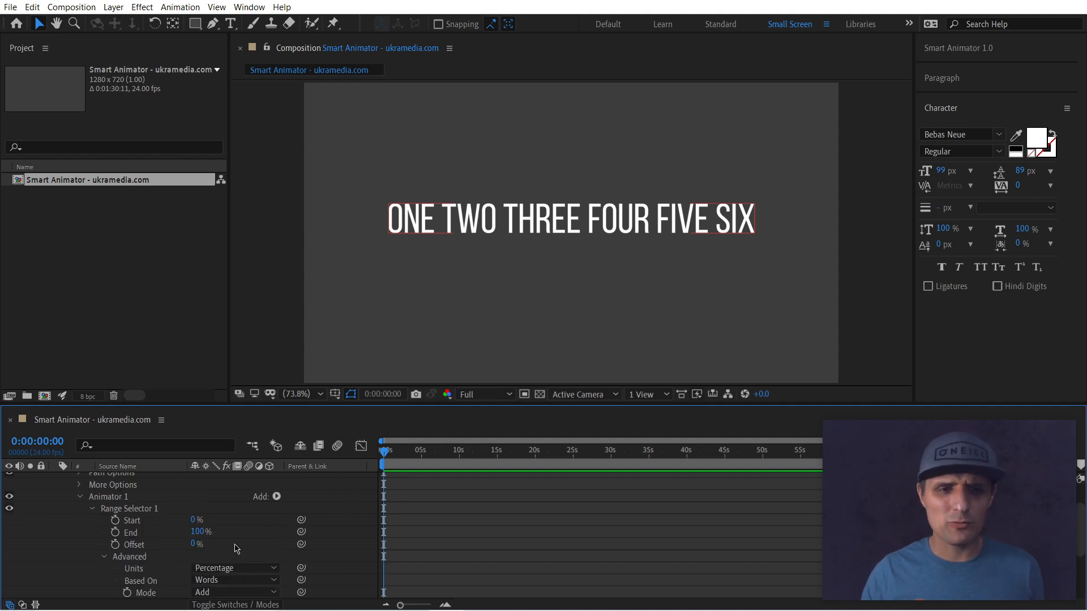
pyautogui.moveTo(195, 544); pyautogui.dragTo(38, 539)
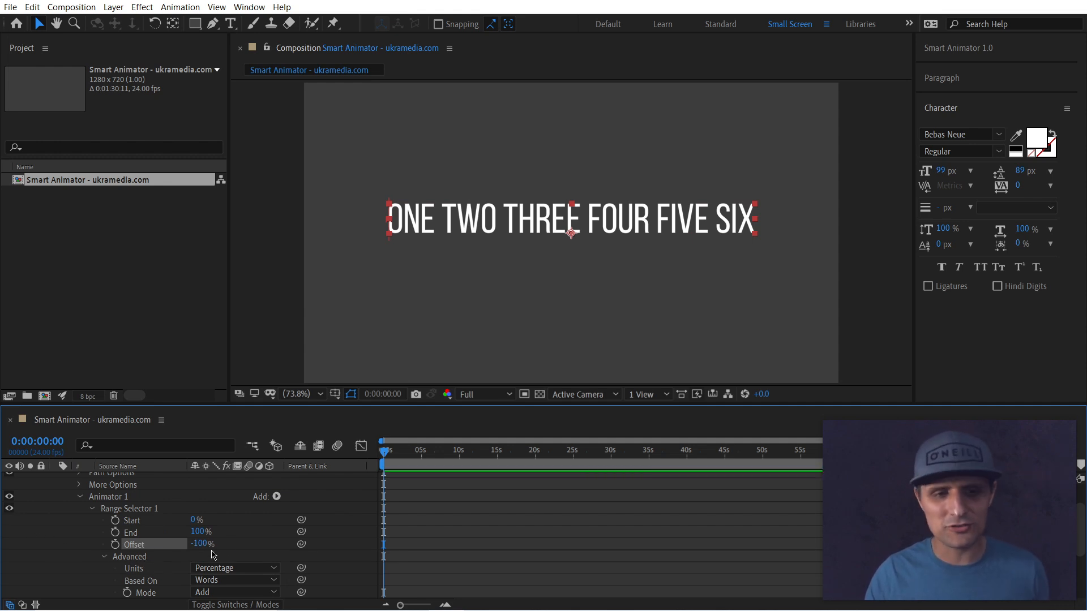
pyautogui.click(115, 544)
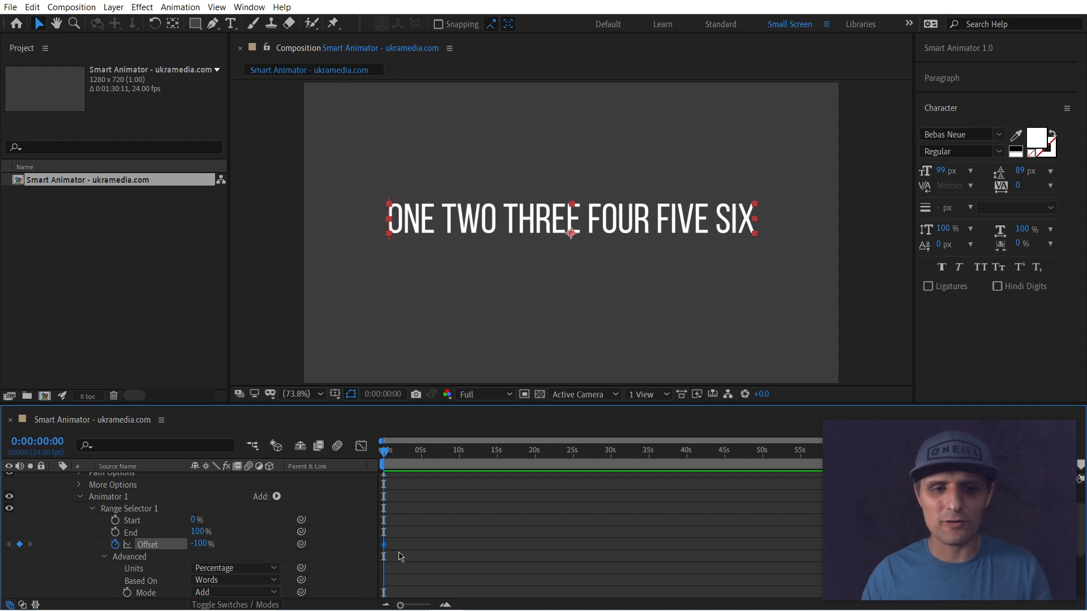
# - Add an Offset keyframe of 100% at 0:00:01:06 and play back the animation from the start
pyautogui.press('space')
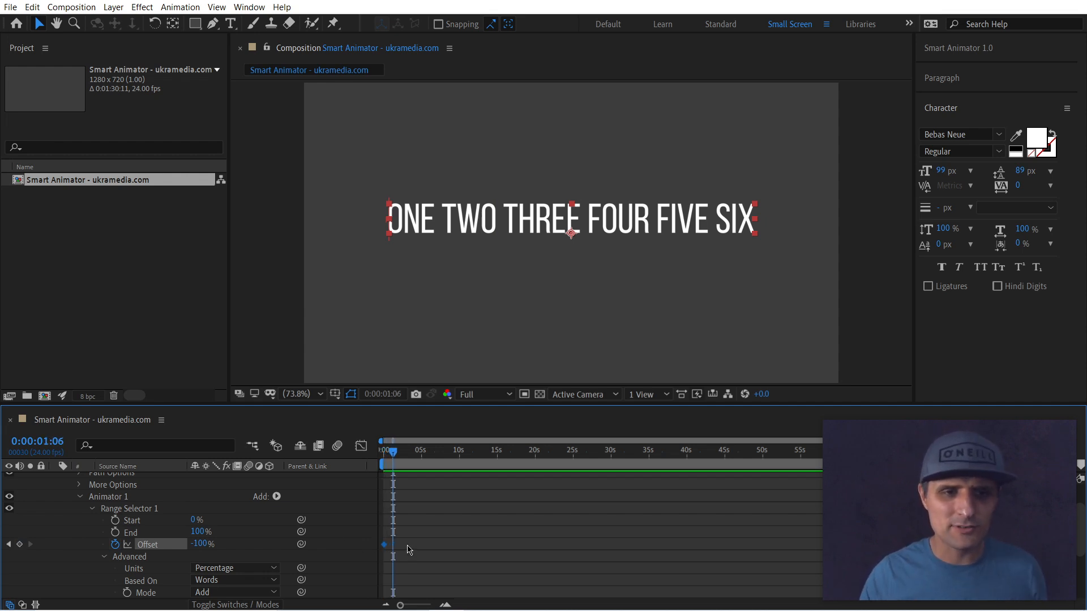
pyautogui.click(216, 549)
pyautogui.write('100')
pyautogui.press('Return')
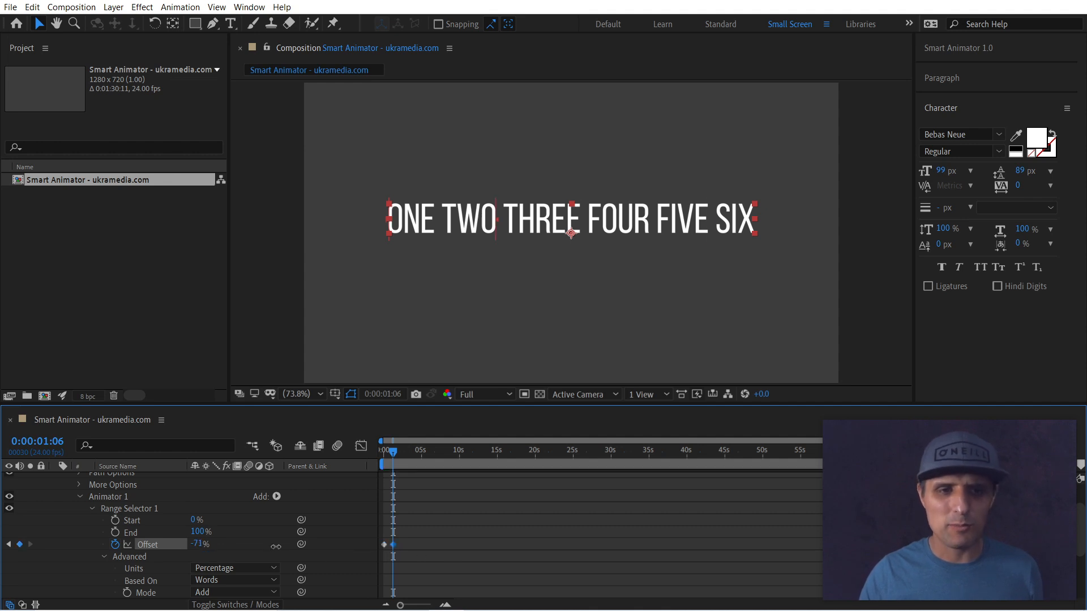
pyautogui.moveTo(391, 459); pyautogui.dragTo(380, 459)
pyautogui.press('space')
pyautogui.press('space')
pyautogui.press('space')
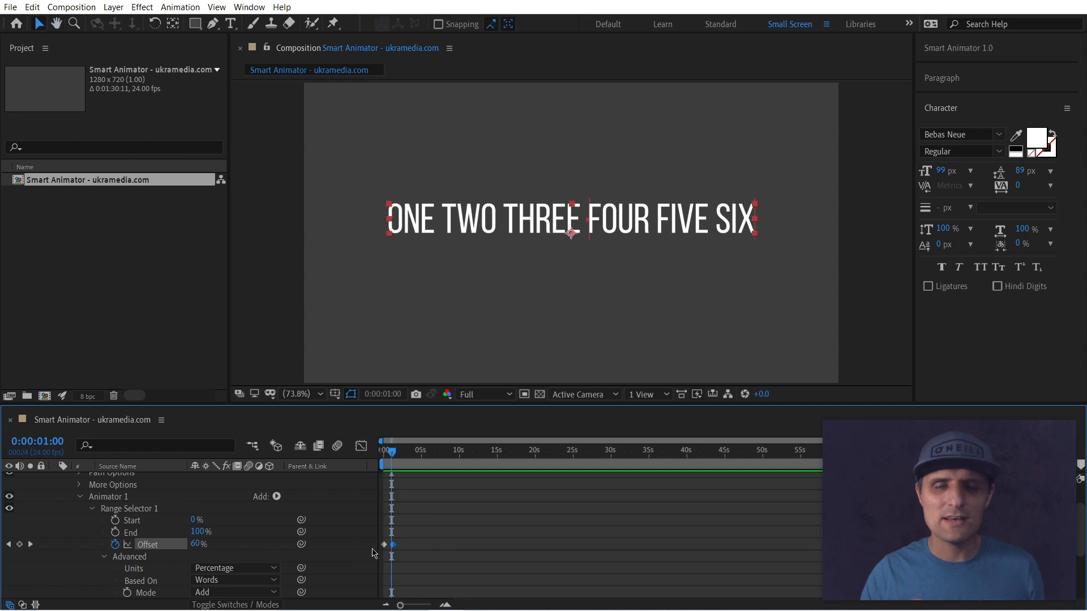
# - Set the animator's horizontal Position to 300 and preview the word animation from the start
pyautogui.scroll(-5, 362, 528)
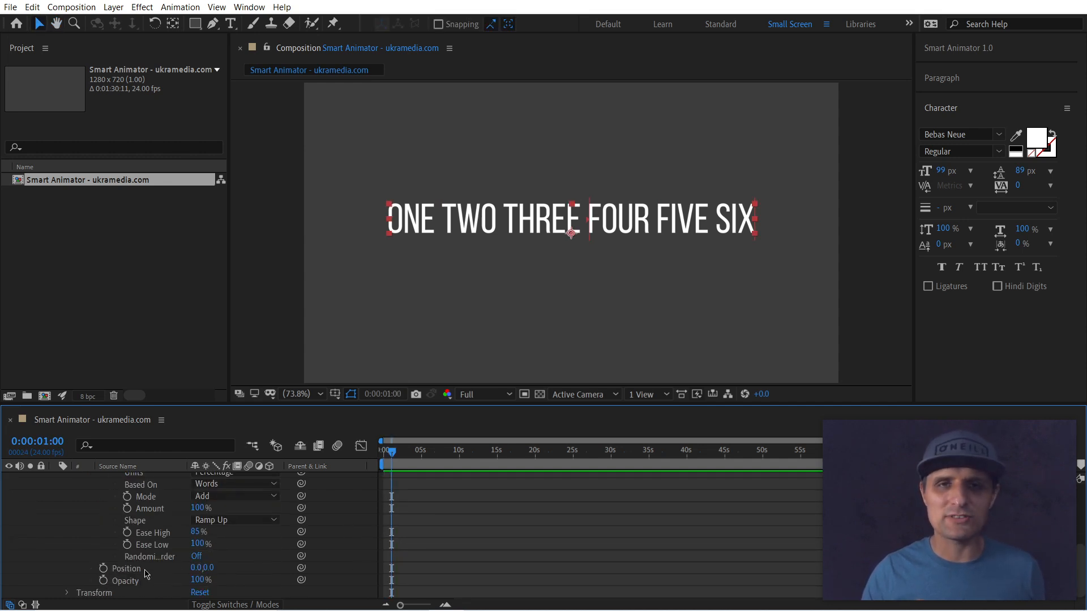
pyautogui.click(195, 568)
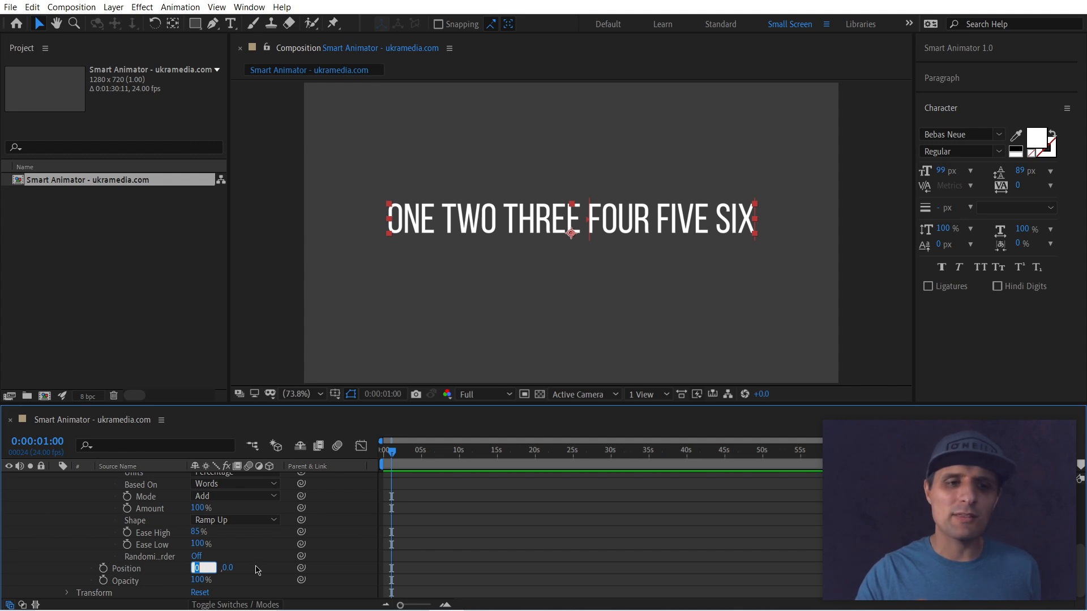
pyautogui.write('300')
pyautogui.click(257, 570)
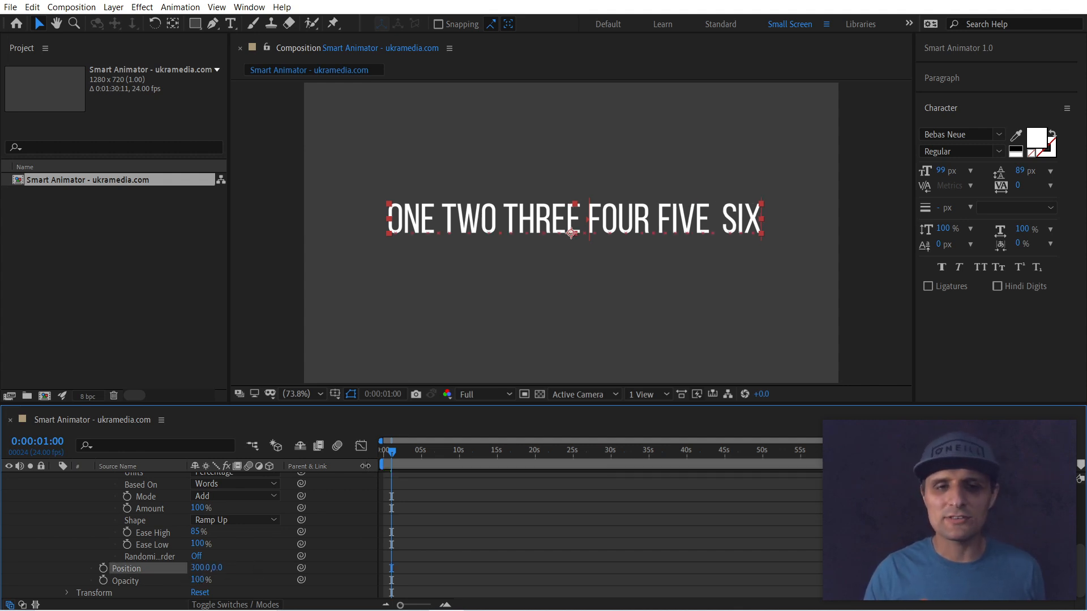
pyautogui.click(384, 451)
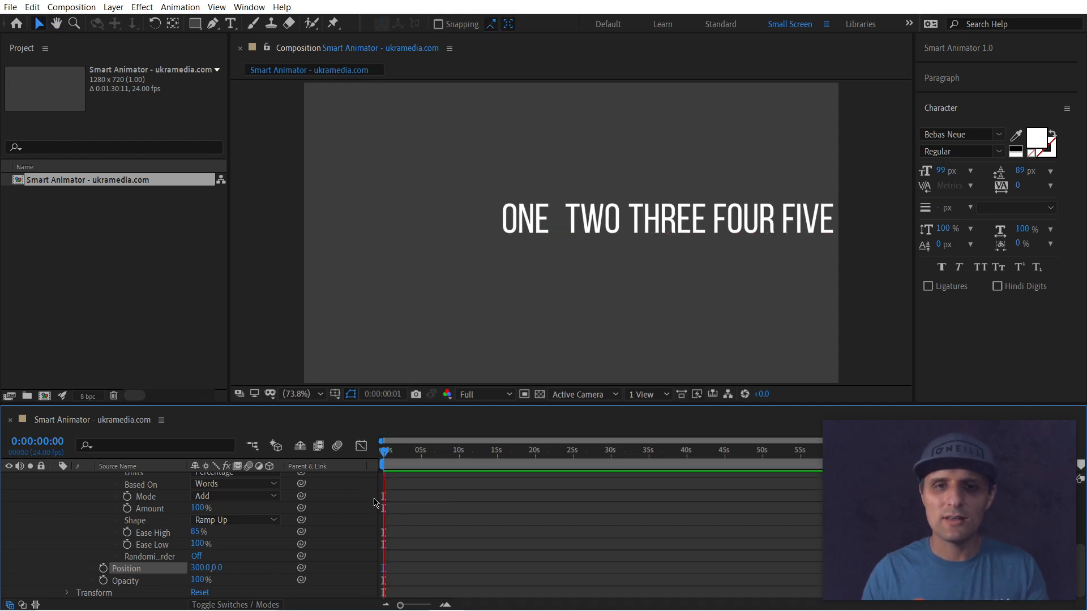
pyautogui.press('space')
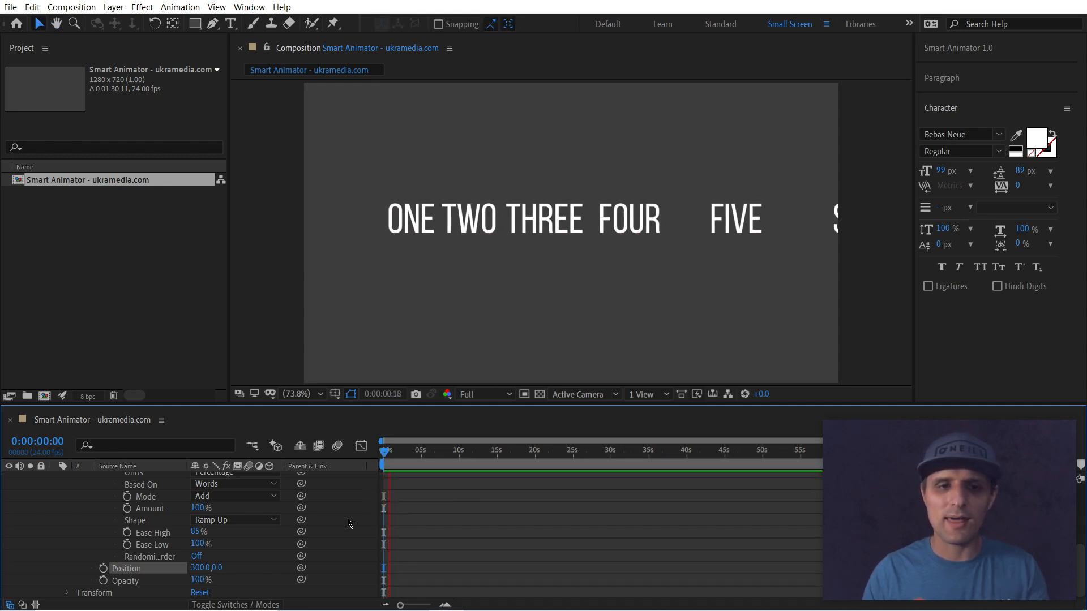
# - Set the animator's horizontal Position to 500 and preview the animation from the start
pyautogui.click(198, 568)
pyautogui.write('500')
pyautogui.press('Return')
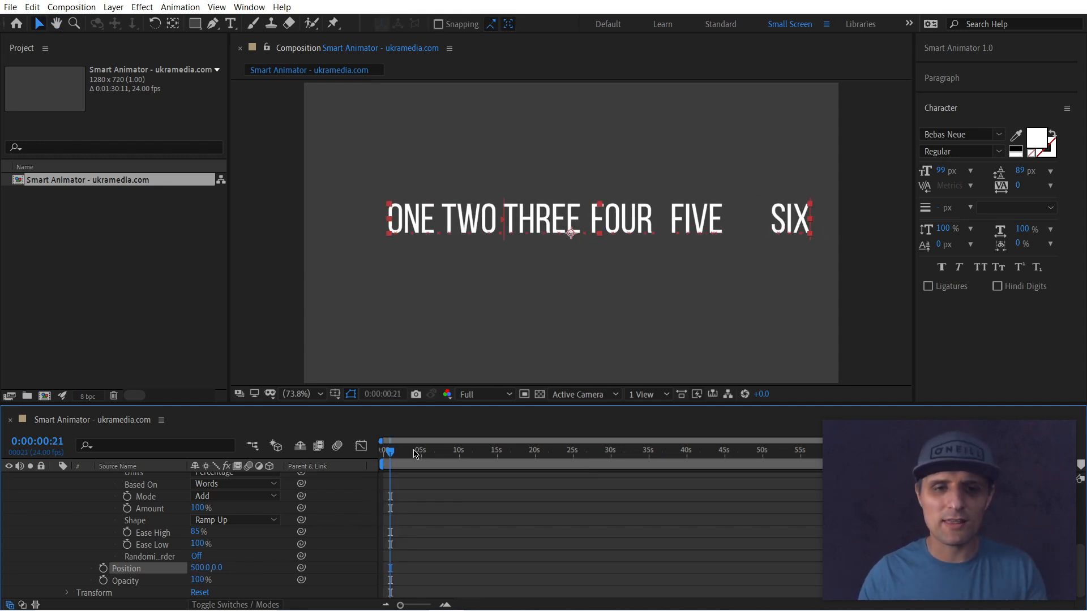
pyautogui.press('Home')
pyautogui.press('space')
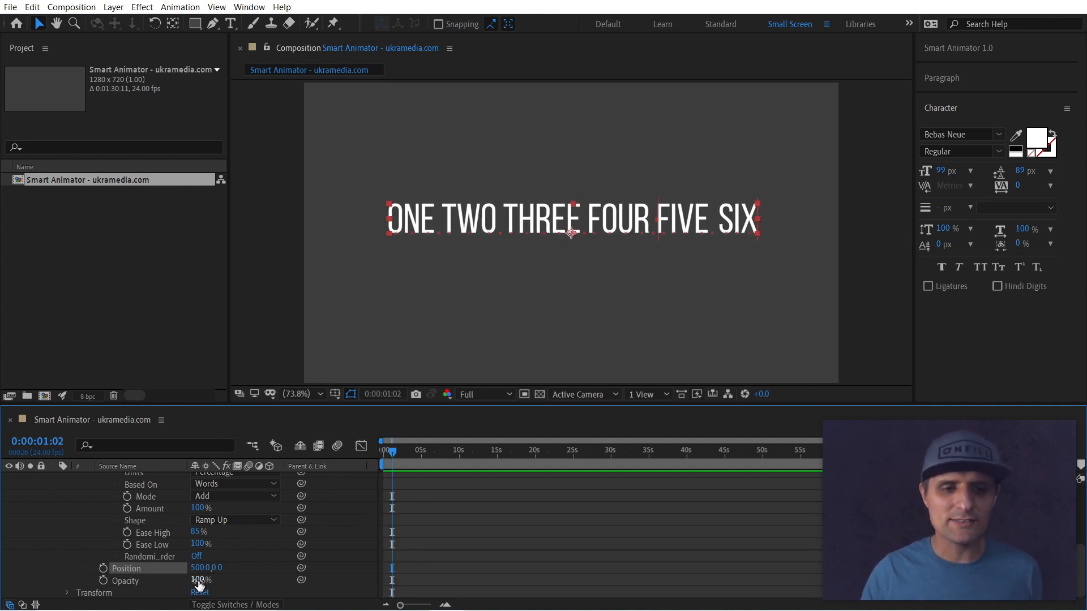
# - Lower the animator's Opacity to 0% and play back the fading word animation
pyautogui.moveTo(198, 581); pyautogui.dragTo(84, 578)
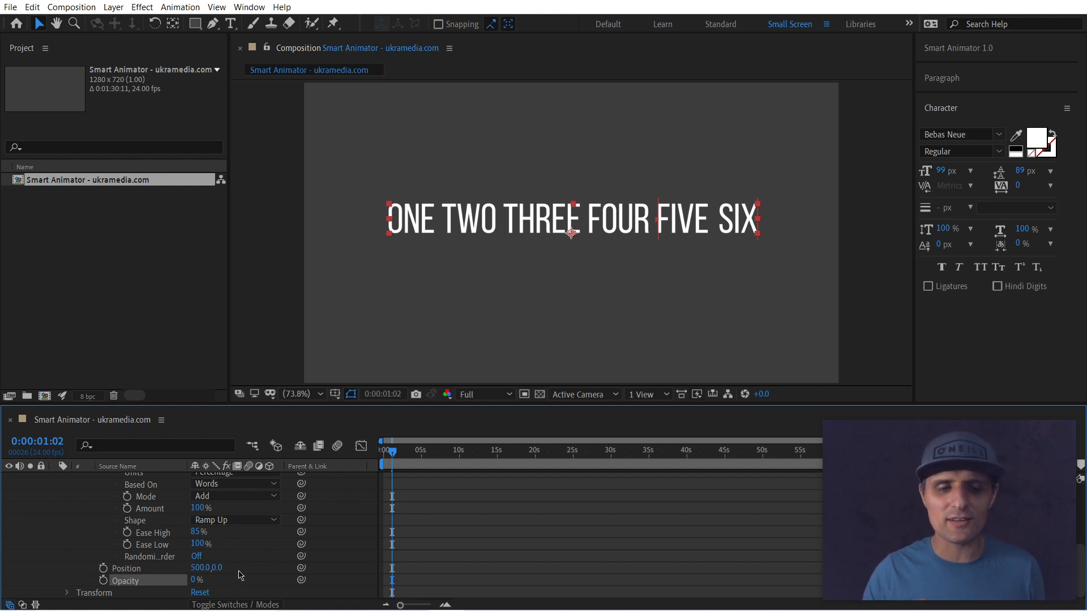
pyautogui.scroll(4, 359, 524)
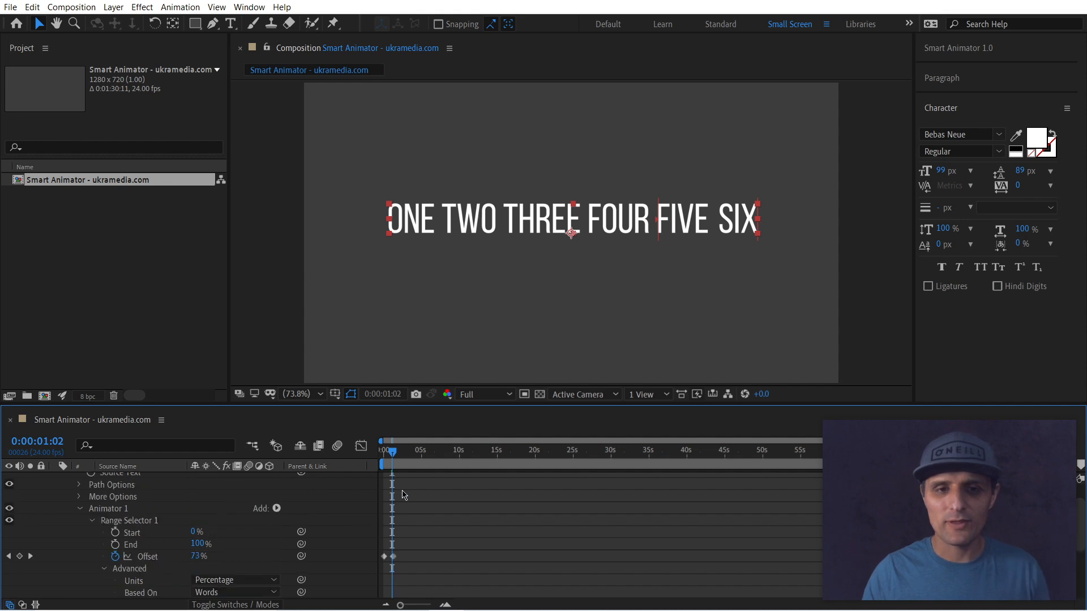
pyautogui.press('space')
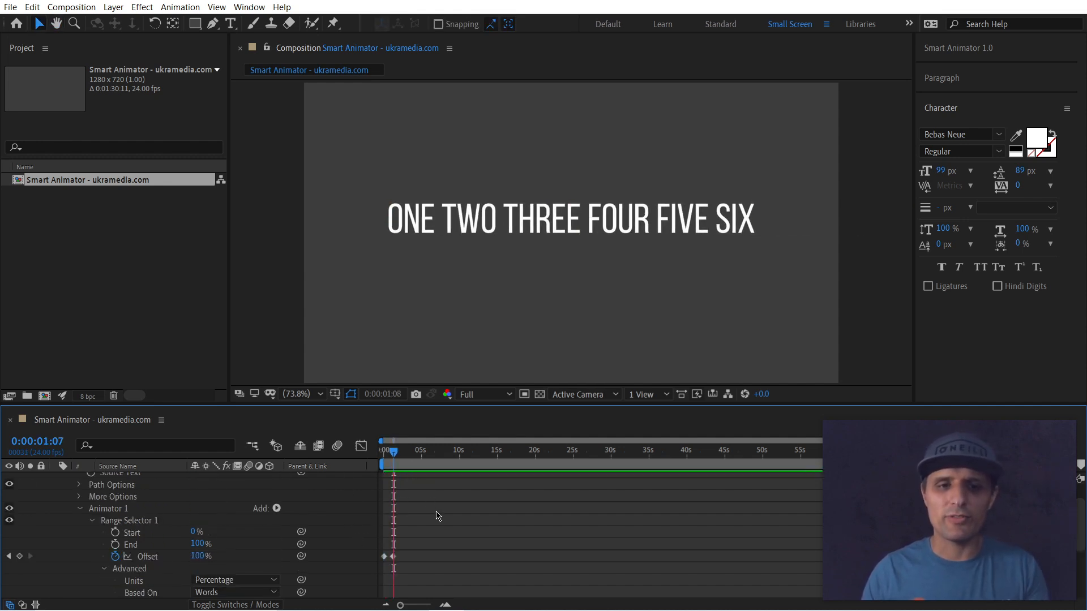
# - Collapse Animator 1 and trim the text layer's end to 0:00:06:15
pyautogui.click(80, 513)
pyautogui.click(128, 539)
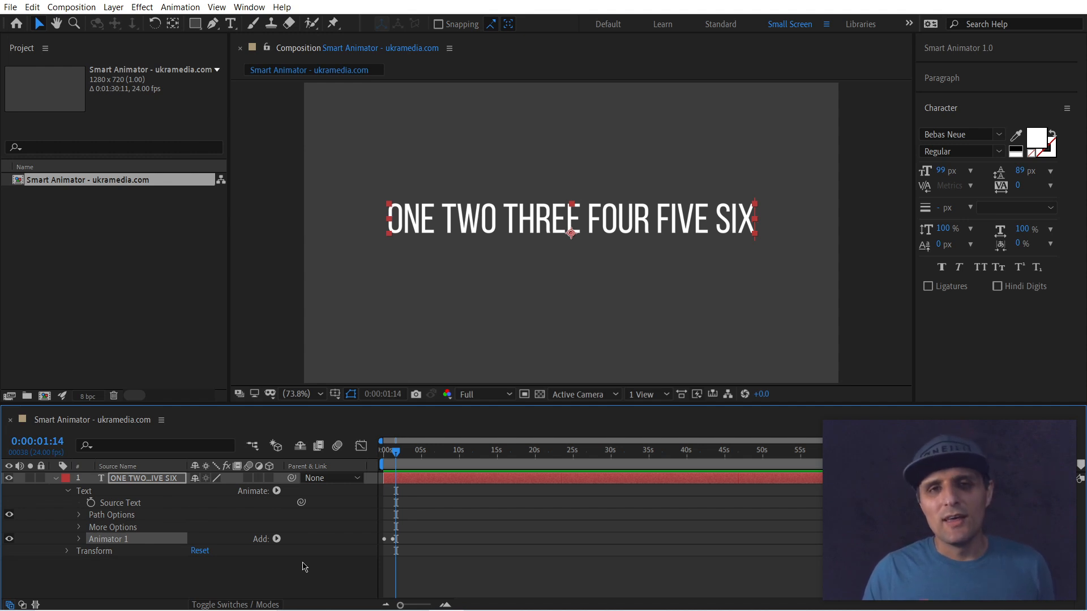
pyautogui.moveTo(404, 462); pyautogui.dragTo(434, 461)
pyautogui.click(426, 486)
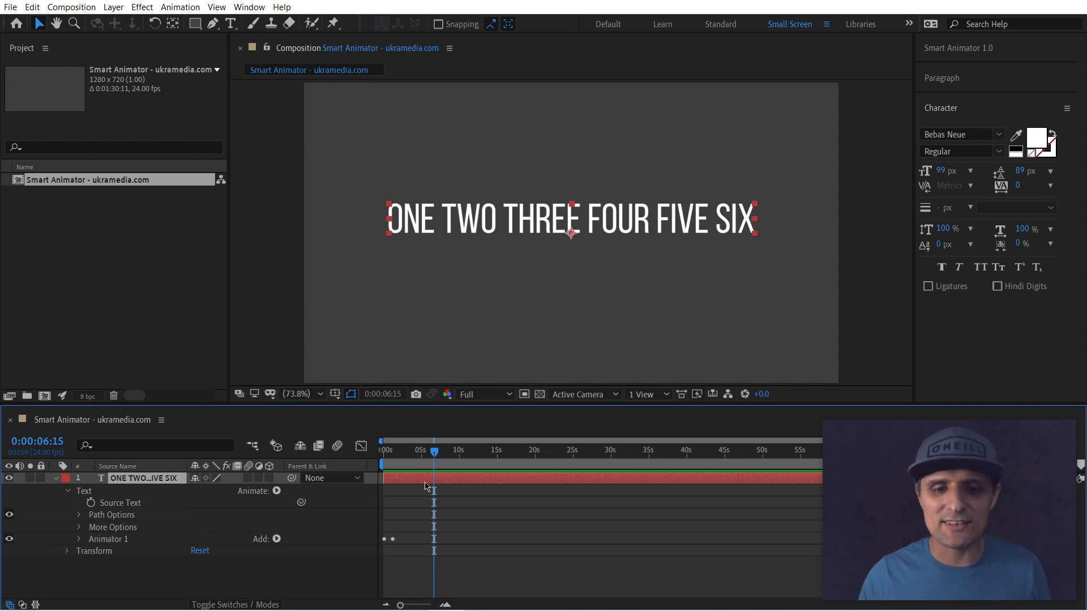
pyautogui.hotkey('alt', ']')
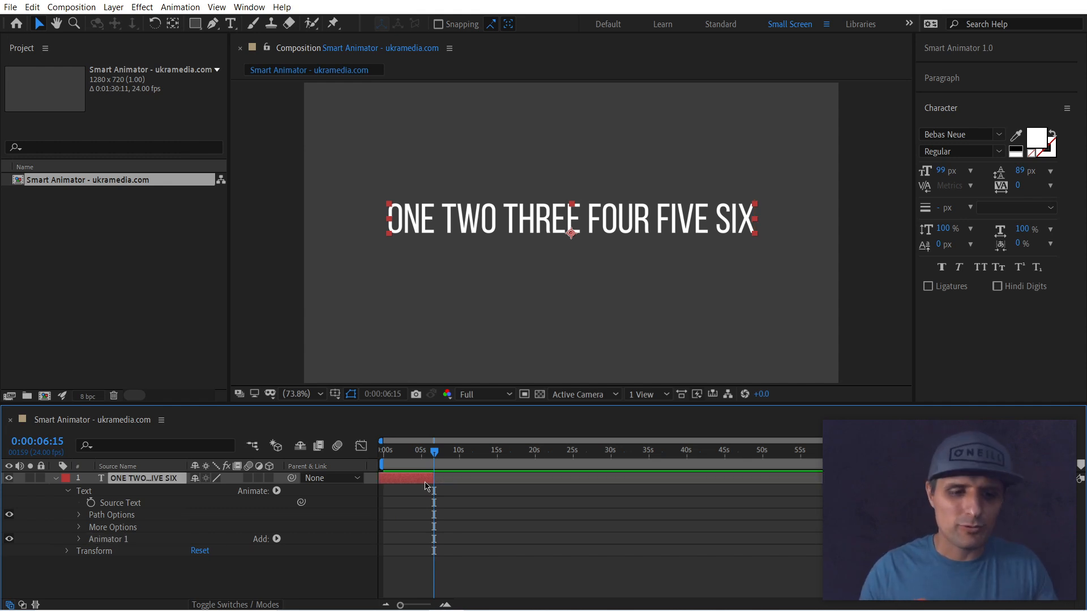
pyautogui.hotkey('ctrl', 'z')
pyautogui.hotkey('alt', ']')
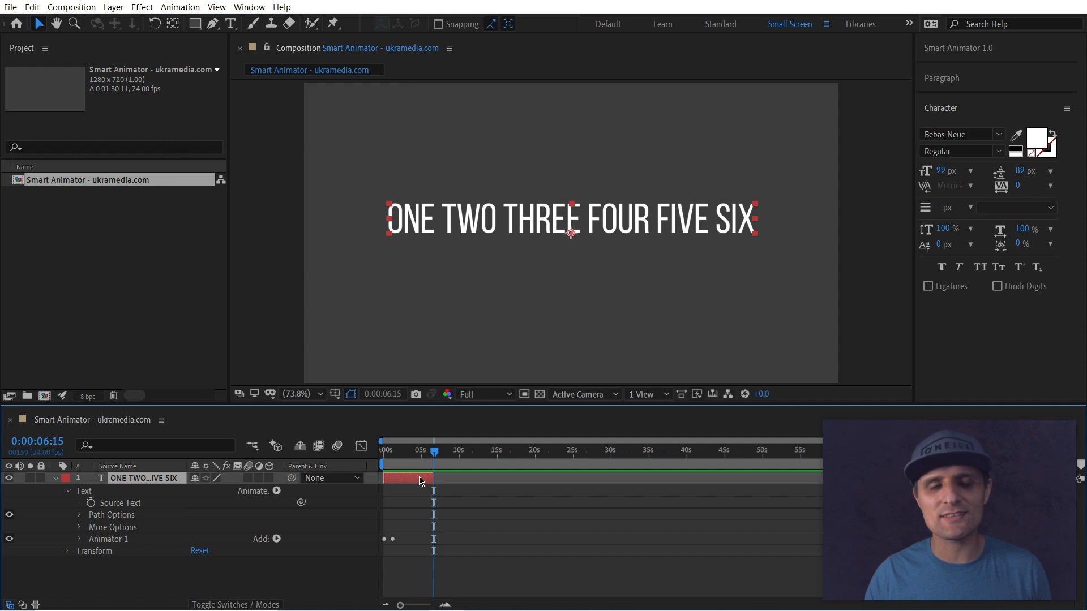
# - Duplicate the trimmed text layer four times, staggering the copies in time up to about 20 seconds
pyautogui.hotkey('ctrl', 'd')
pyautogui.moveTo(420, 482); pyautogui.dragTo(555, 478)
pyautogui.hotkey('ctrl', 'd')
pyautogui.hotkey('ctrl', 'd')
pyautogui.hotkey('ctrl', 'd')
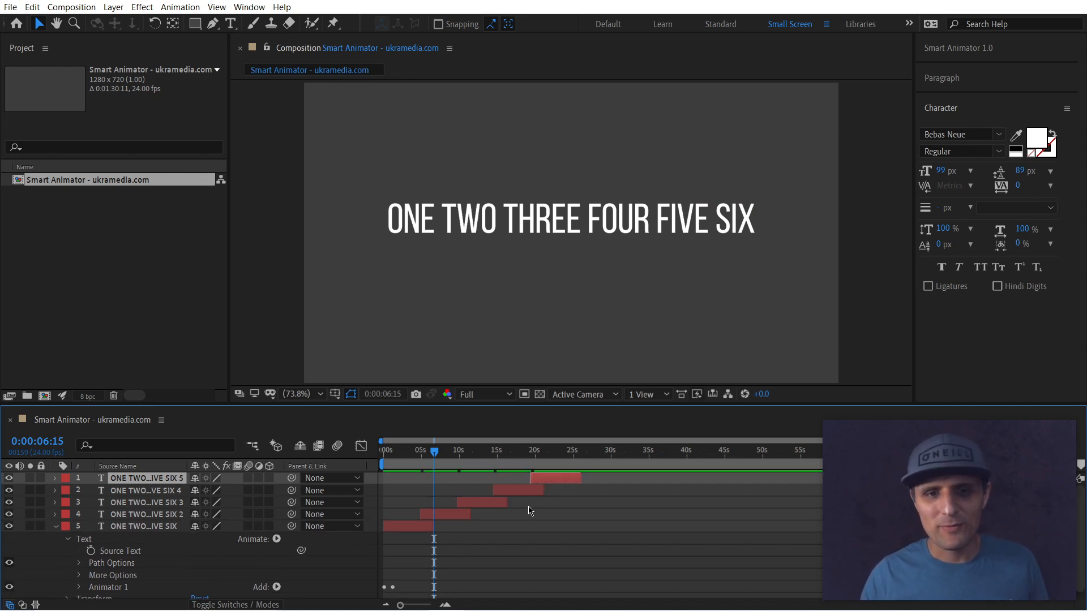
# - Examine the animator keyframes on the third staggered text layer and play back the composition from the start
pyautogui.click(445, 516)
pyautogui.moveTo(433, 452)
pyautogui.mouseDown()
pyautogui.moveTo(421, 455)
pyautogui.moveTo(479, 455)
pyautogui.moveTo(430, 456)
pyautogui.mouseUp()
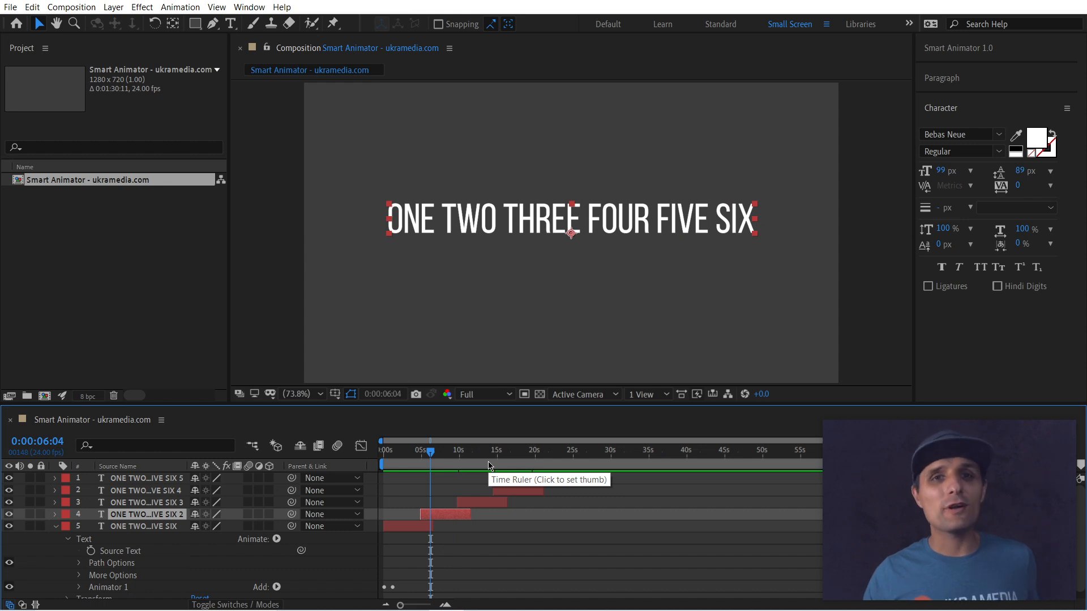
pyautogui.click(479, 504)
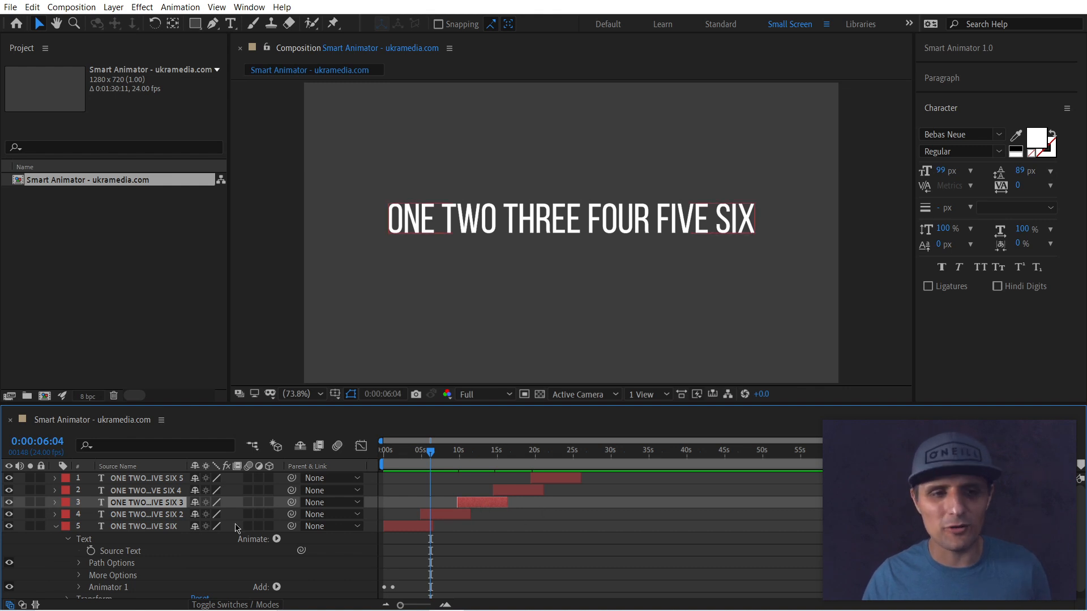
pyautogui.click(55, 503)
pyautogui.click(66, 515)
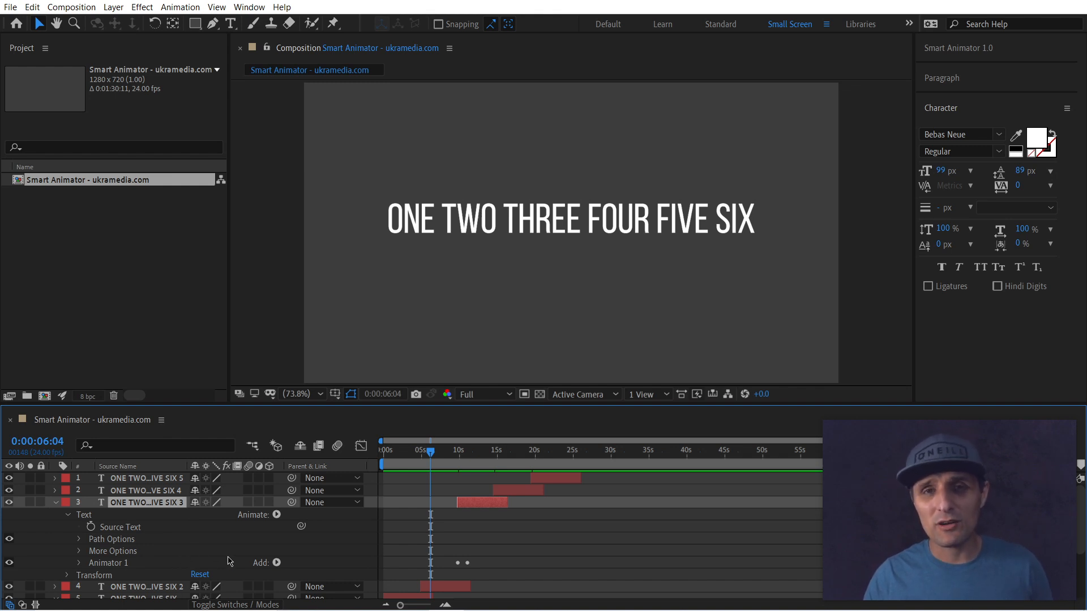
pyautogui.press('Home')
pyautogui.press('space')
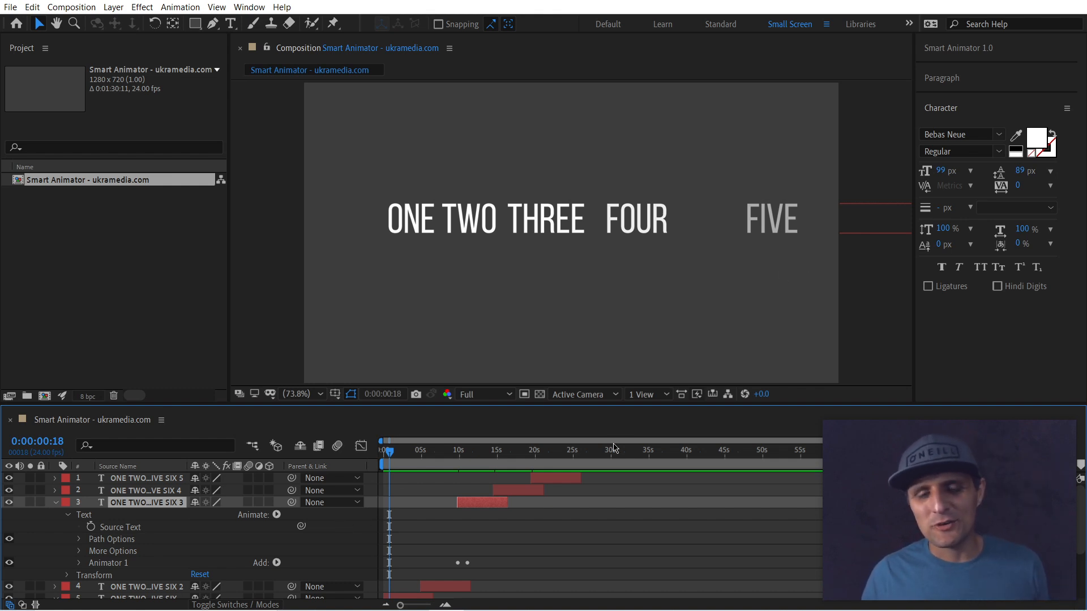
# - Delete all text layers from the composition
pyautogui.click(462, 545)
pyautogui.hotkey('ctrl', 'a')
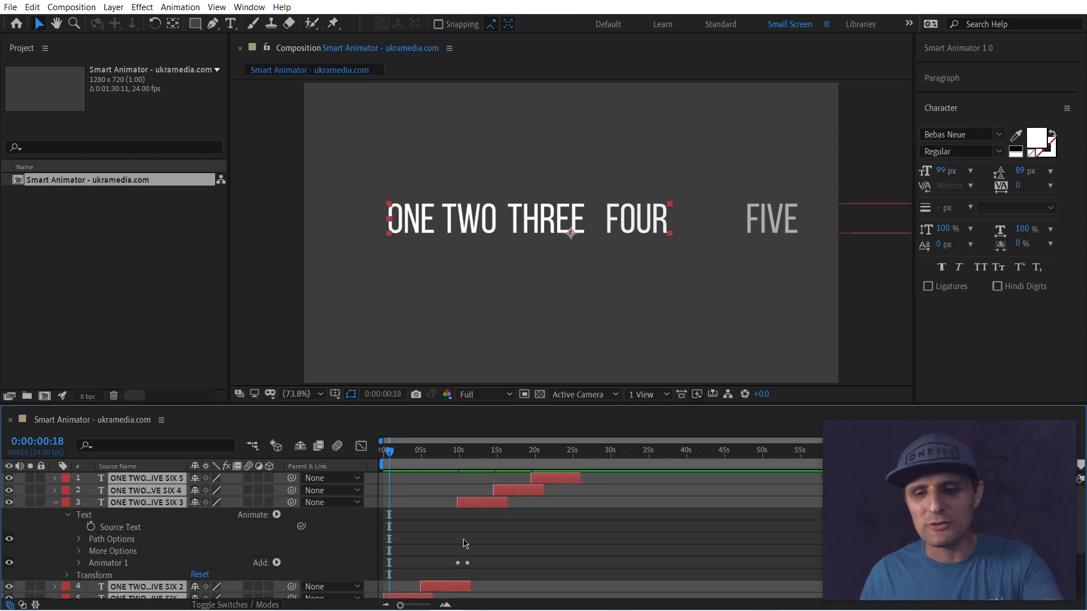
pyautogui.press('Delete')
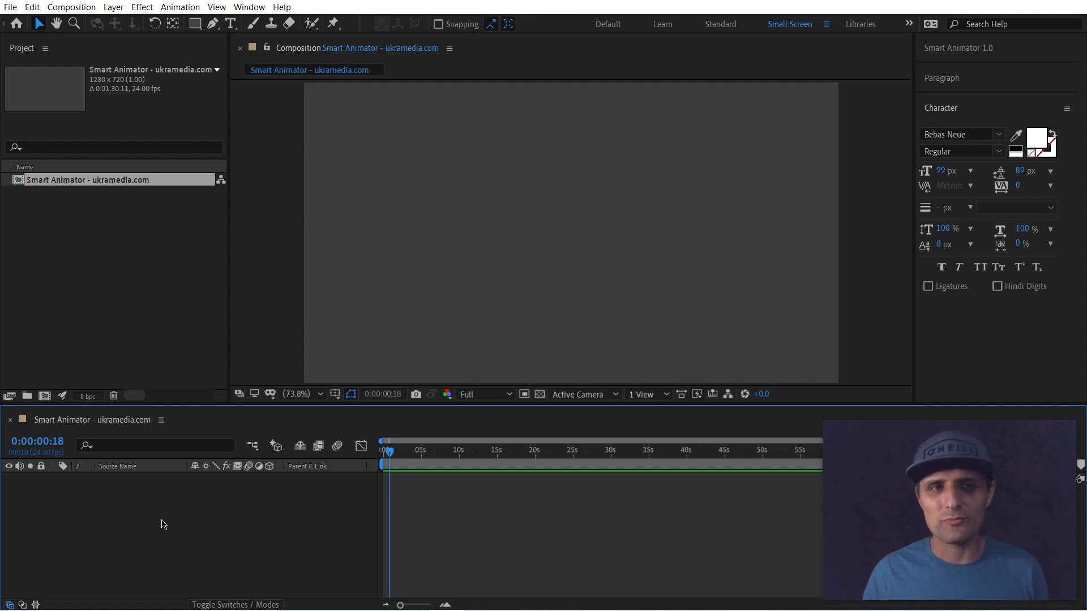
# - Create a centred text layer reading "ONE TWO THREE FOUR FIVE SIX"
pyautogui.doubleClick(230, 24)
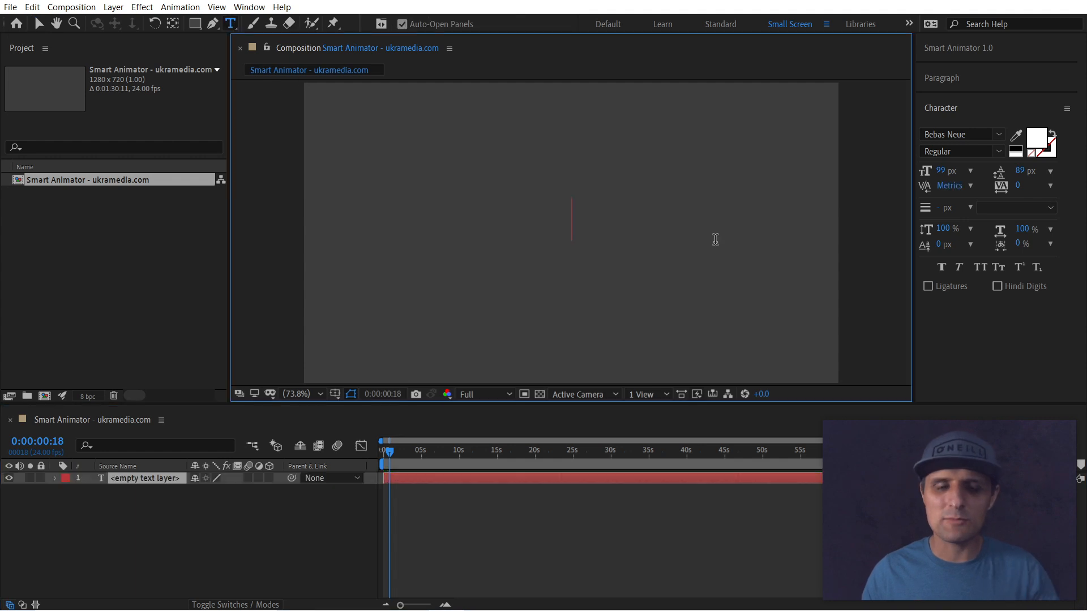
pyautogui.write('ONE TWO')
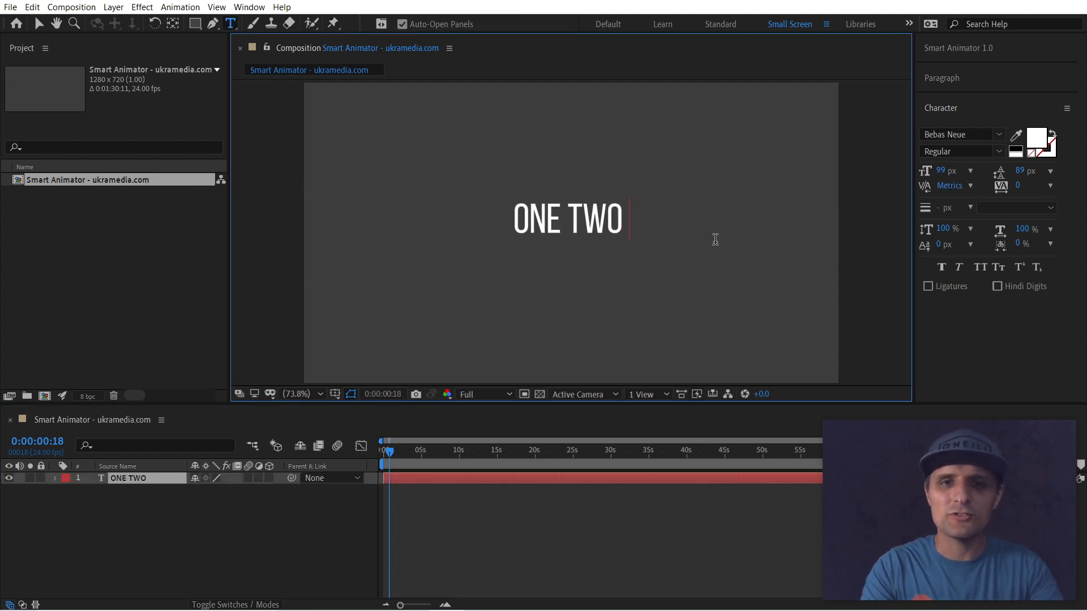
pyautogui.write(' THREE FOUR F')
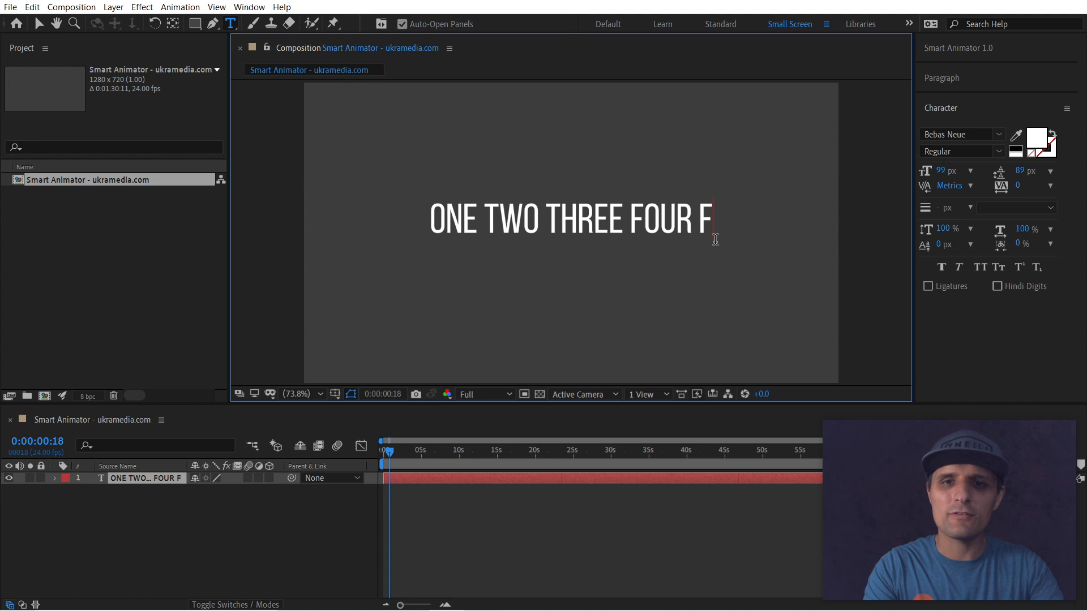
pyautogui.write('IVE SIX')
pyautogui.press('KP_Enter')
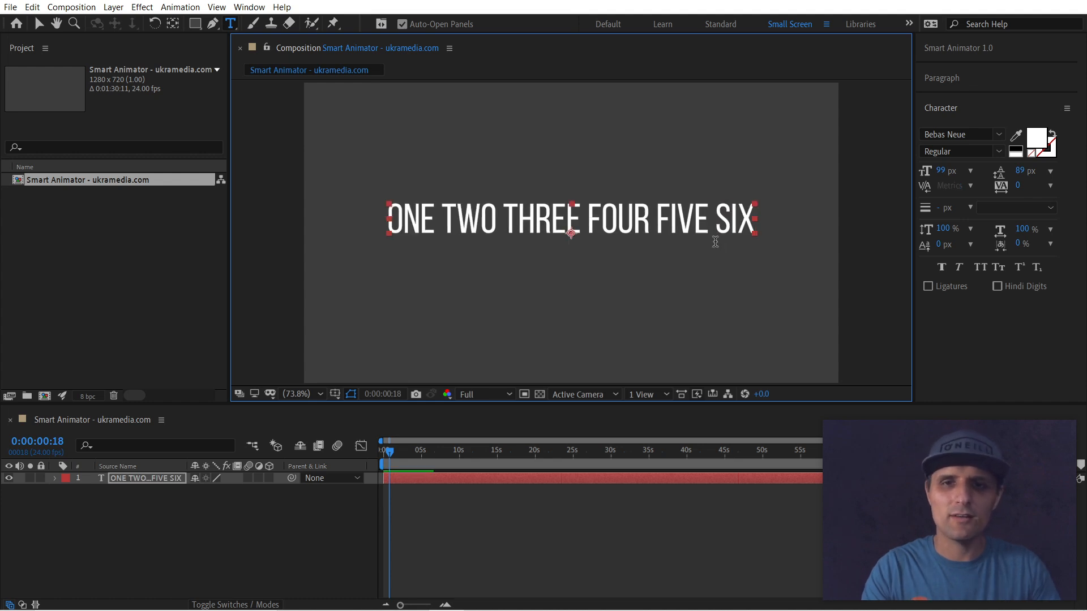
# - Trim the end of the new text layer to 0:00:02:22
pyautogui.moveTo(391, 454); pyautogui.dragTo(331, 470)
pyautogui.press('space')
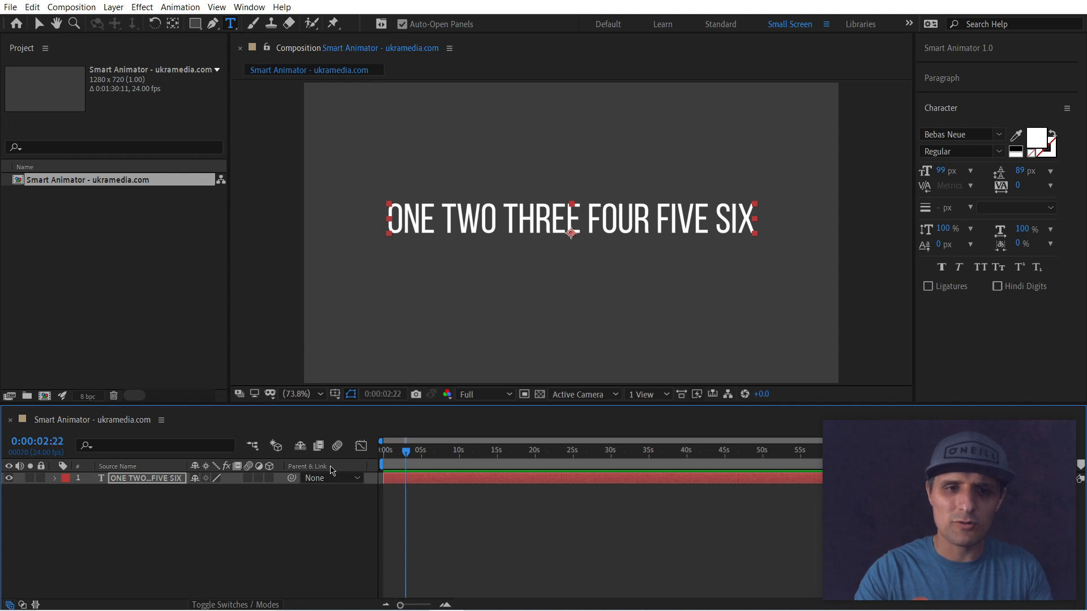
pyautogui.hotkey('alt', ']')
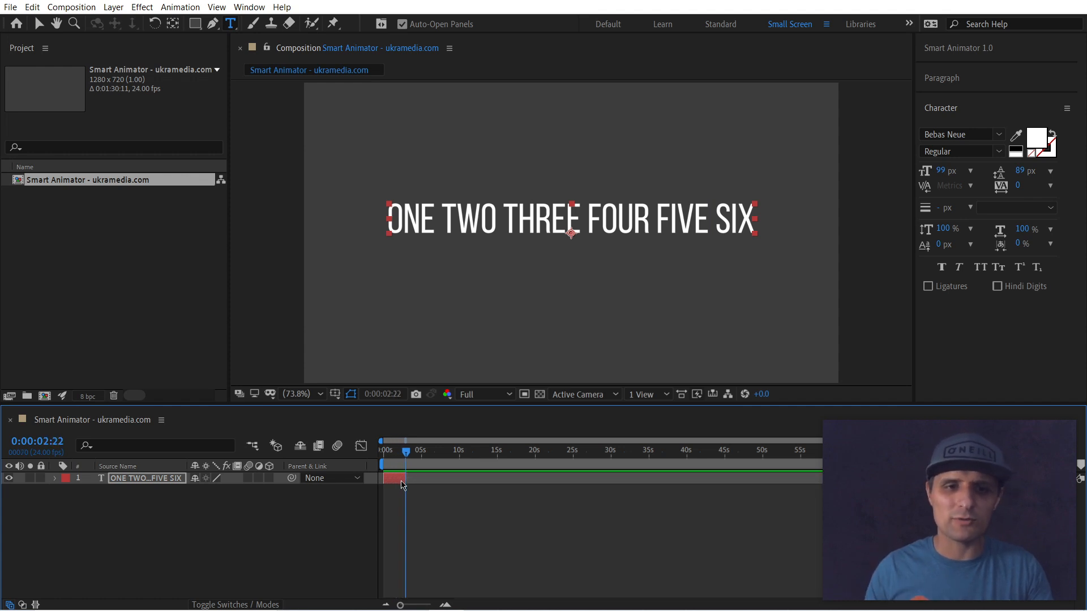
# - Duplicate the short text layer seven times, staggering the copies about two seconds apart, and scrub through them
pyautogui.hotkey('ctrl', 'd')
pyautogui.moveTo(395, 480); pyautogui.dragTo(502, 481)
pyautogui.hotkey('ctrl', 'd')
pyautogui.hotkey('ctrl', 'd')
pyautogui.hotkey('ctrl', 'd')
pyautogui.hotkey('ctrl', 'd')
pyautogui.hotkey('ctrl', 'd')
pyautogui.hotkey('ctrl', 'd')
pyautogui.moveTo(389, 461); pyautogui.dragTo(455, 459)
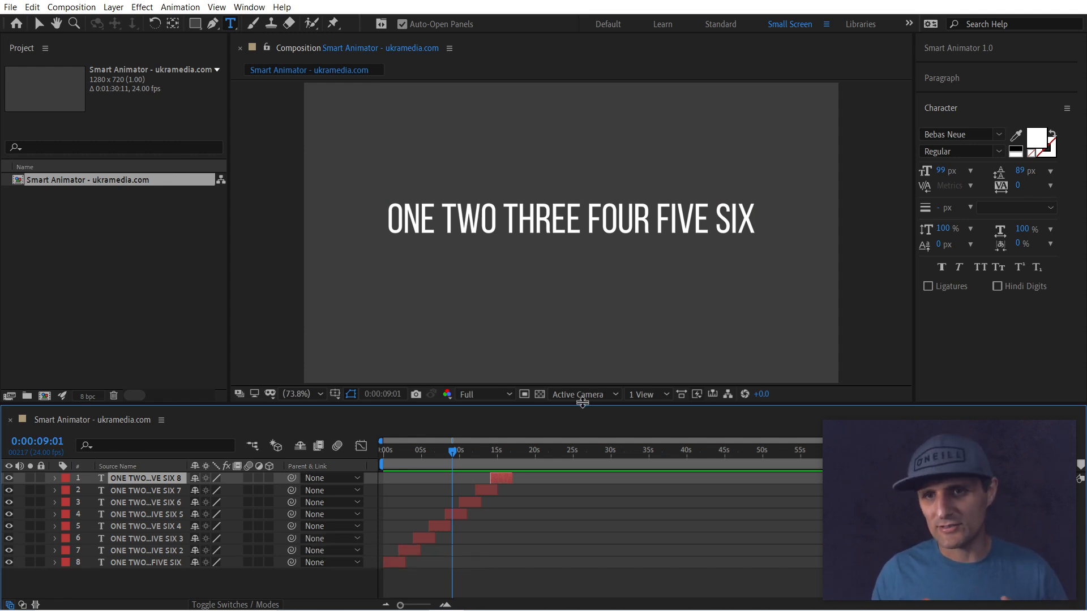
# - Select all eight text layers and set the Smart Animator In position X to 500
pyautogui.keyDown('shift'); pyautogui.click(151, 563); pyautogui.keyUp('shift')
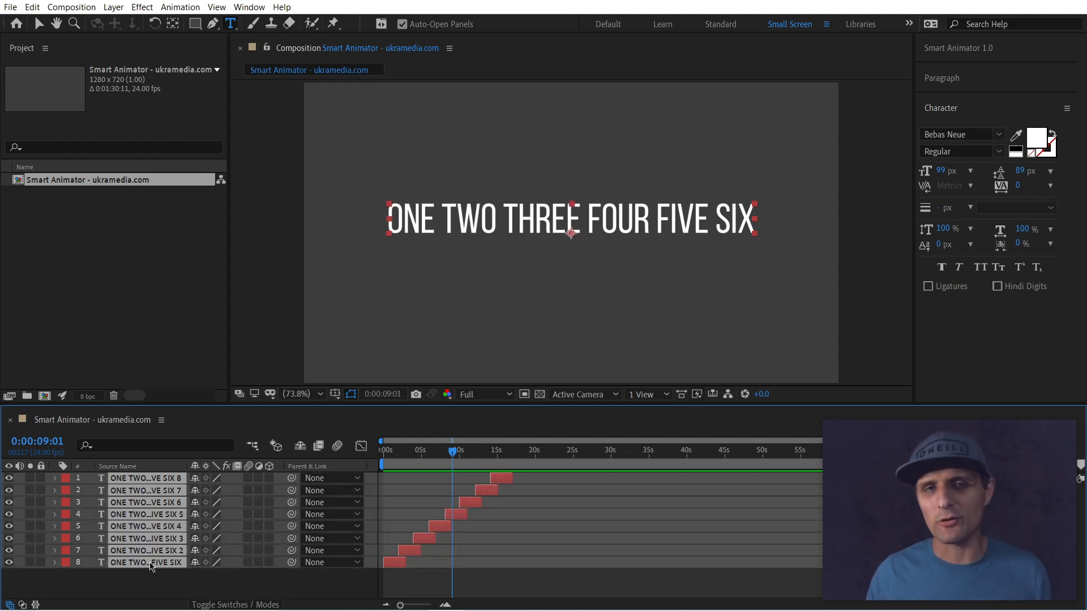
pyautogui.click(954, 113)
pyautogui.click(968, 50)
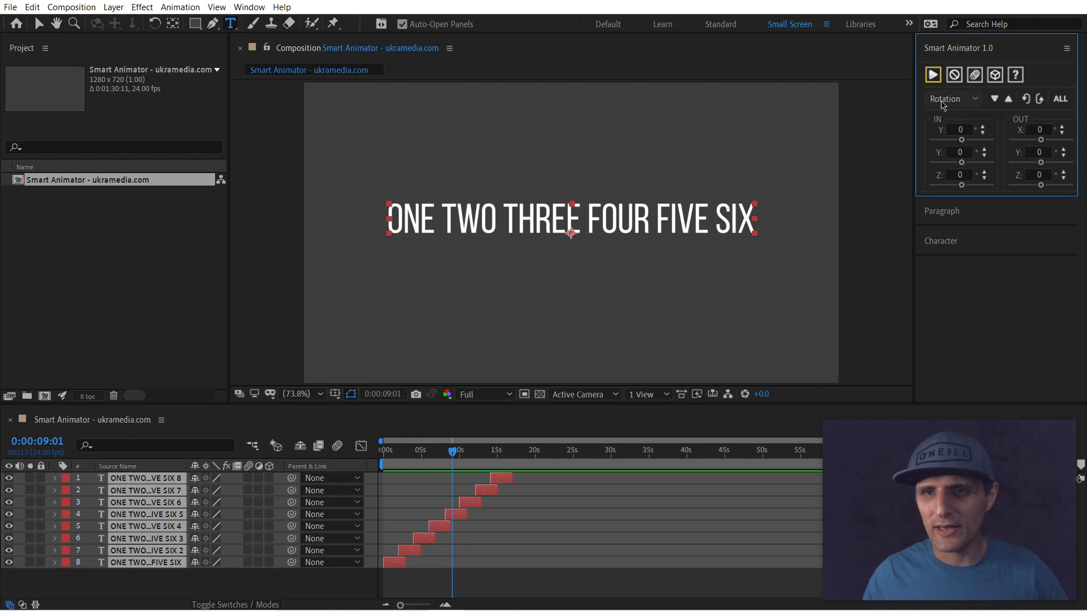
pyautogui.click(942, 100)
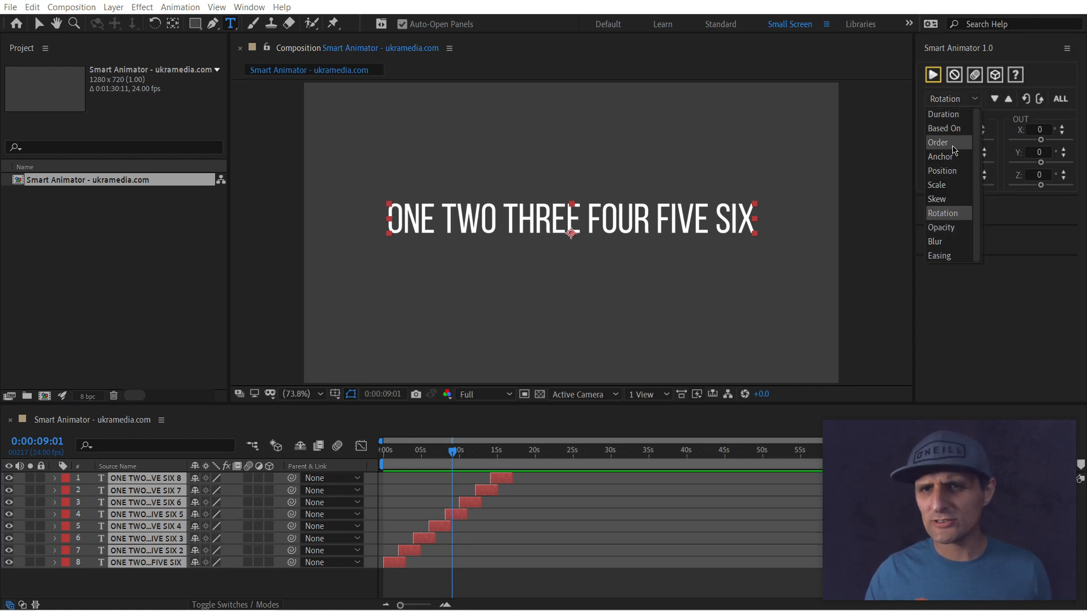
pyautogui.click(949, 170)
pyautogui.click(945, 134)
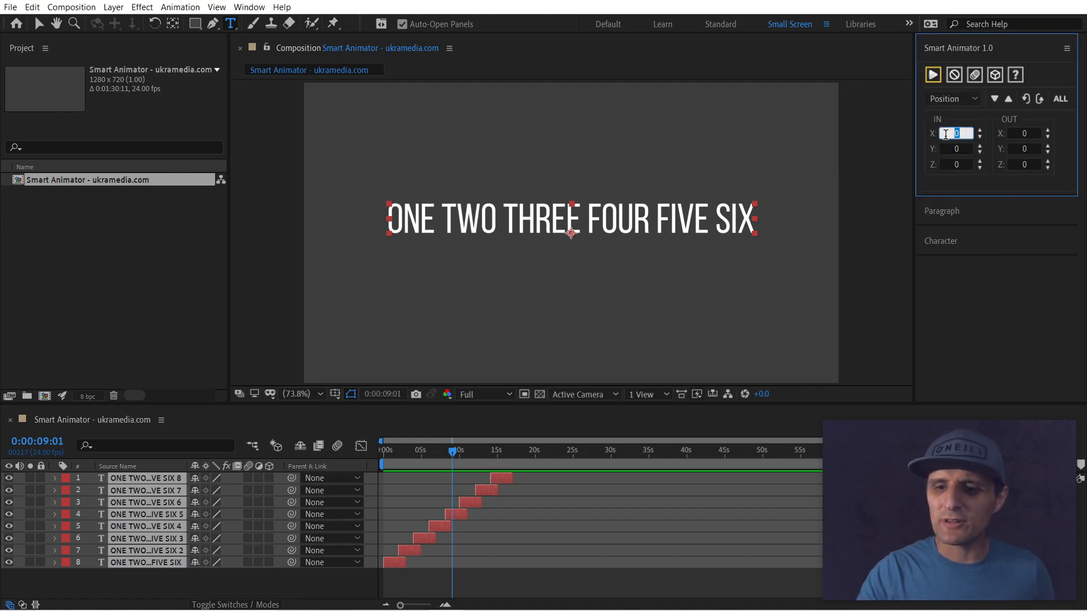
pyautogui.write('500')
pyautogui.press('Return')
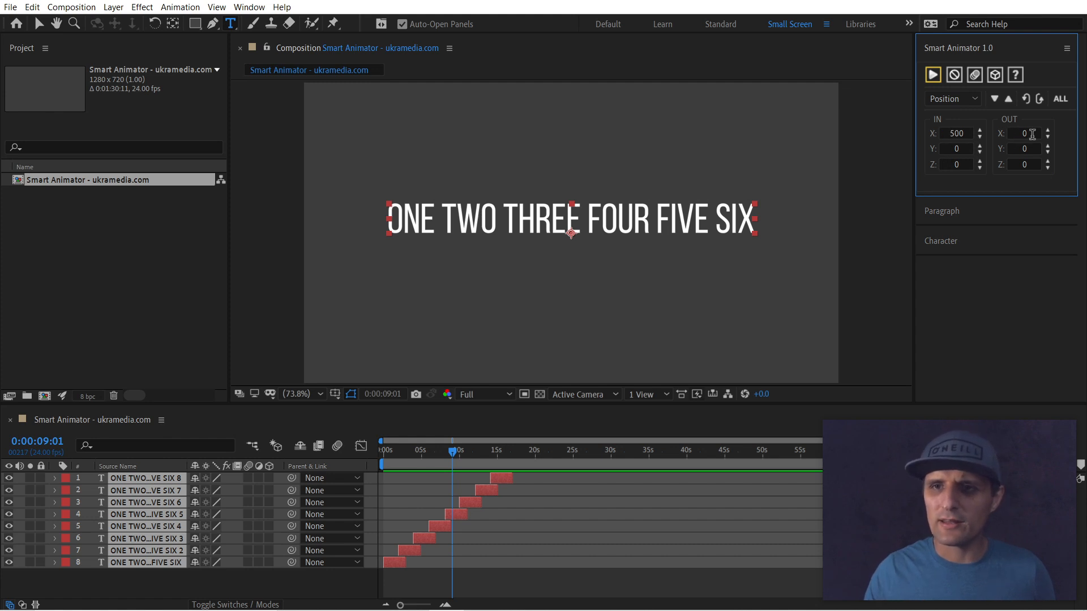
# - Preview the text layers from the start and set the Smart Animator Out position X to -500
pyautogui.click(384, 466)
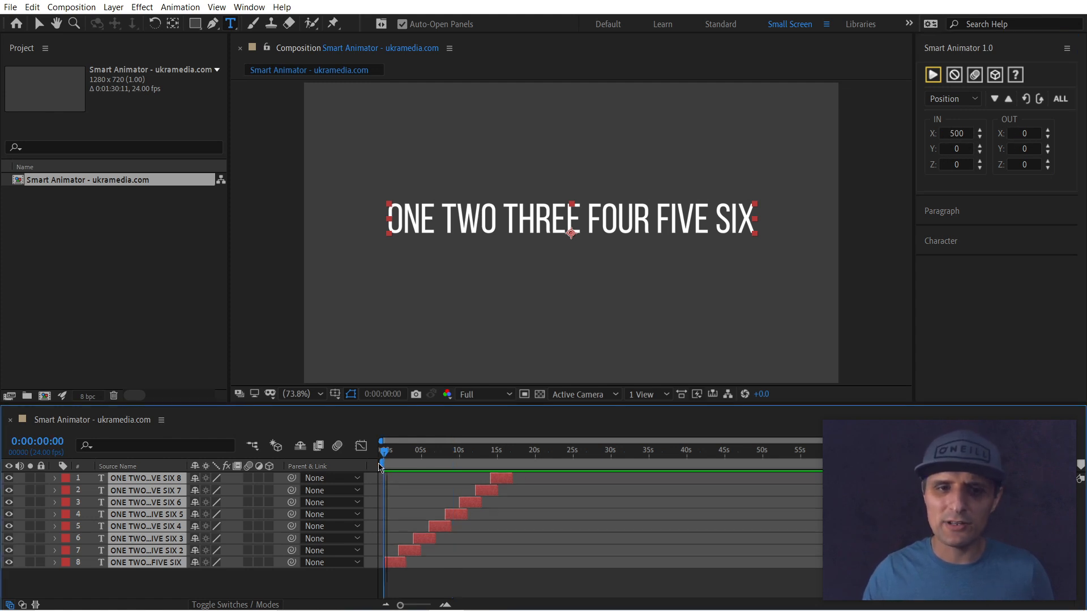
pyautogui.press('space')
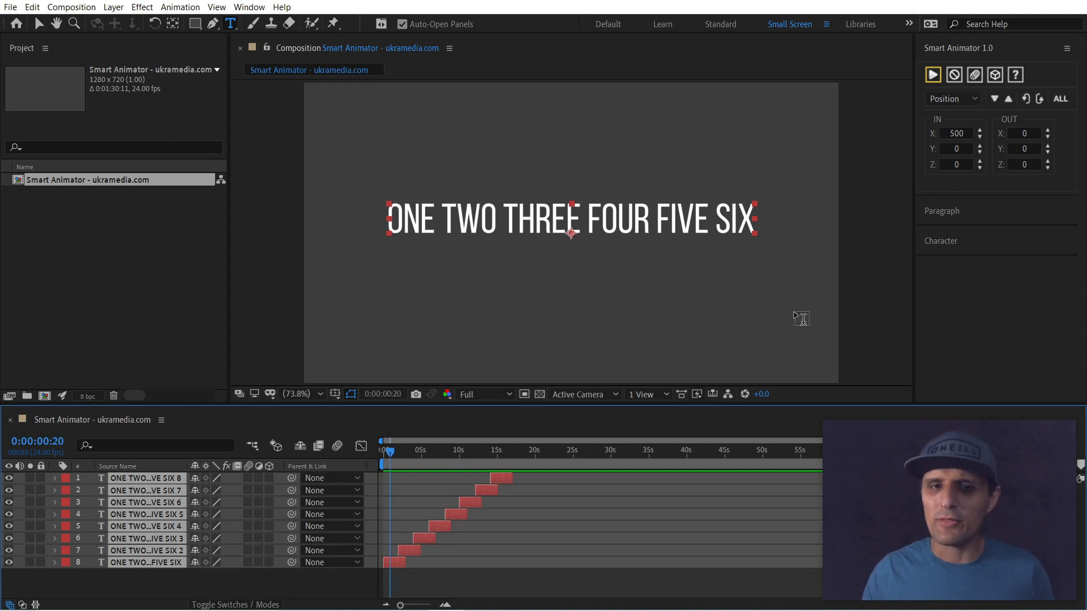
pyautogui.click(1019, 133)
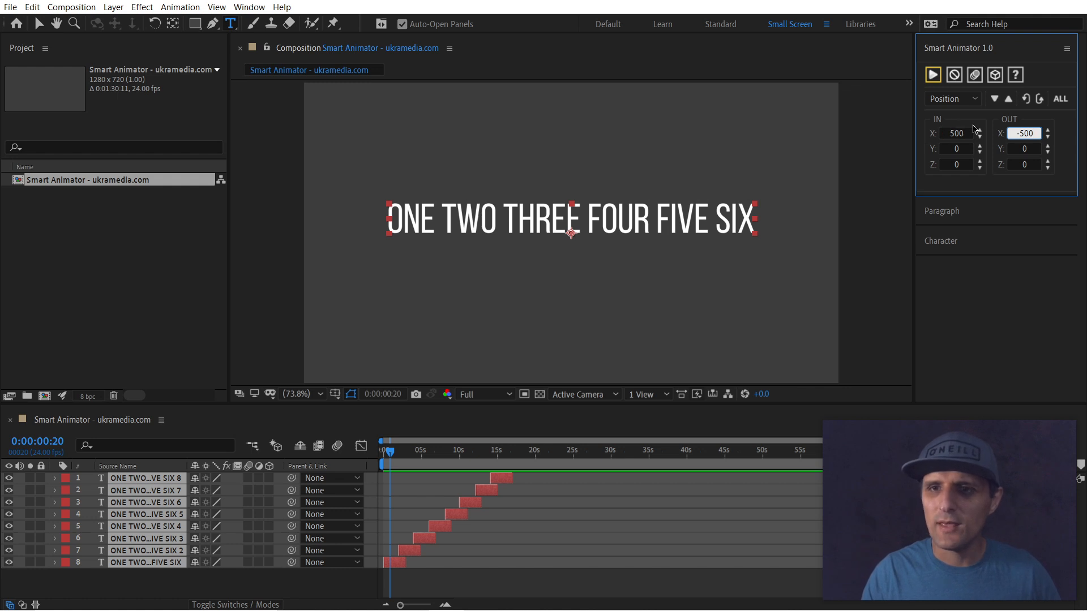
# - Set the Smart Animator In and Out opacity to 0%
pyautogui.click(953, 98)
pyautogui.click(954, 224)
pyautogui.moveTo(992, 139); pyautogui.dragTo(927, 141)
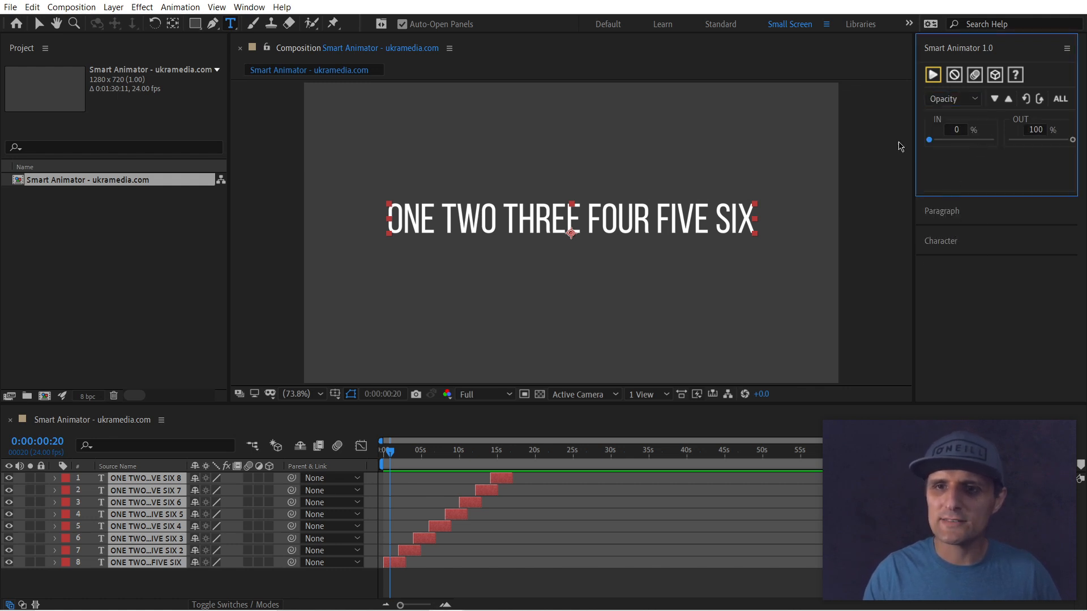
pyautogui.moveTo(1039, 144); pyautogui.dragTo(949, 146)
# - Review the easing settings, apply Smart Animator to the selected text layers, and play back the animation
pyautogui.click(953, 98)
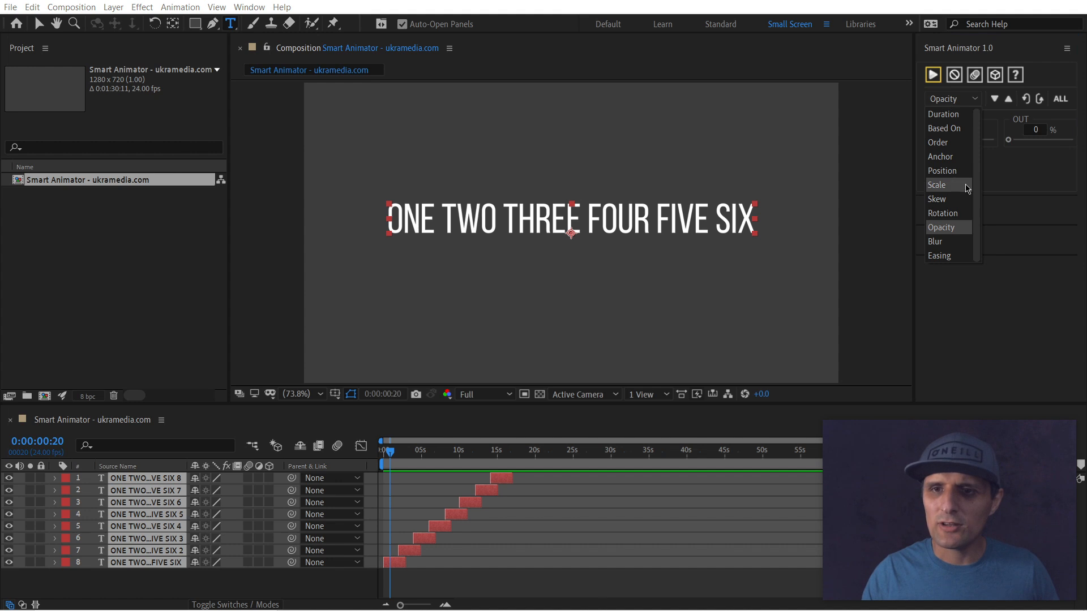
pyautogui.click(954, 258)
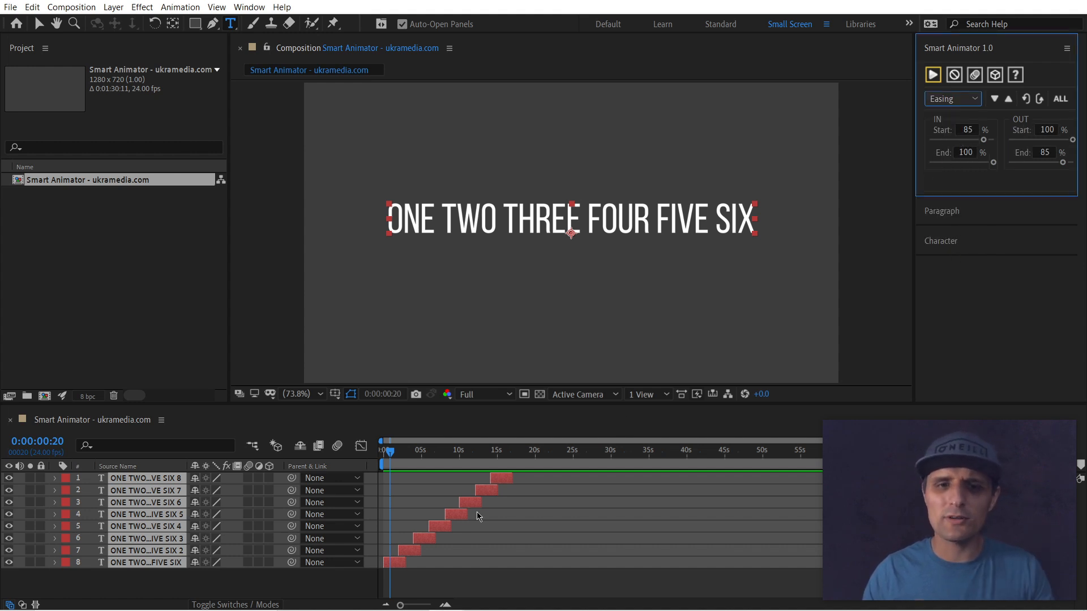
pyautogui.click(441, 577)
pyautogui.press('v')
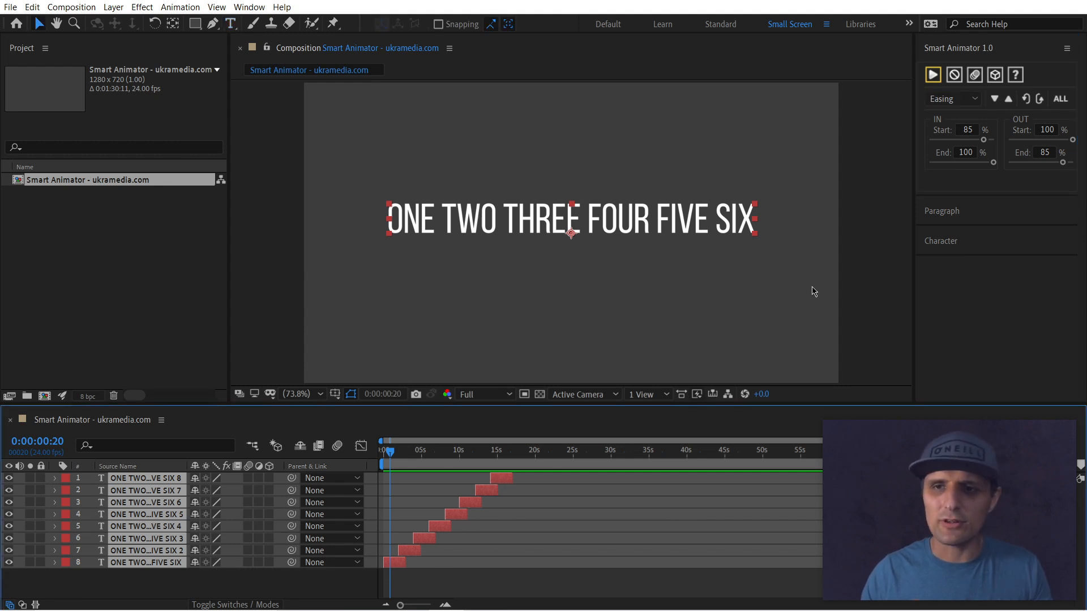
pyautogui.click(932, 76)
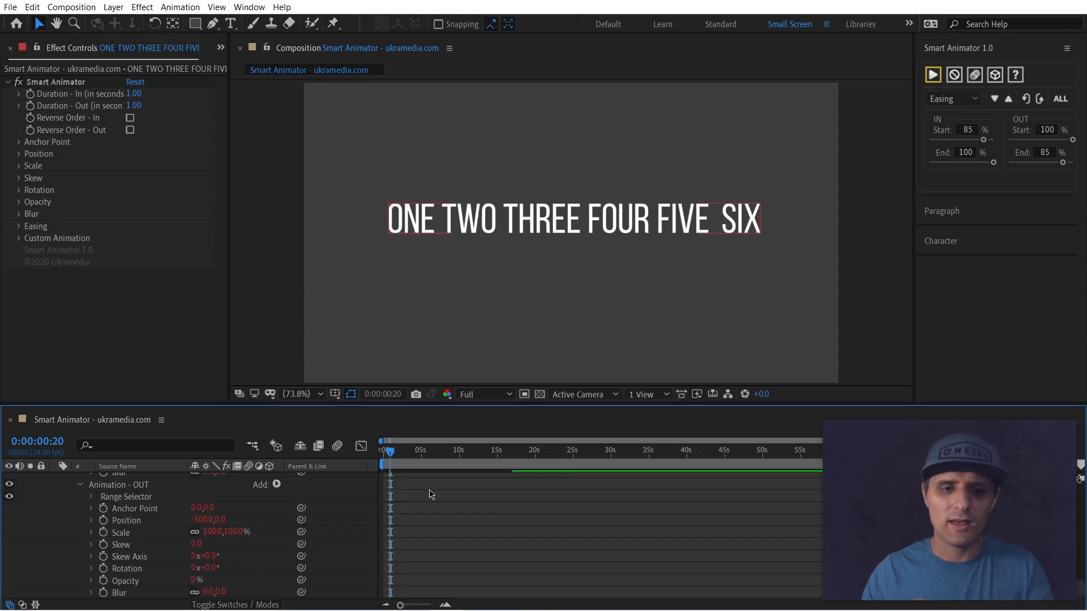
pyautogui.press('space')
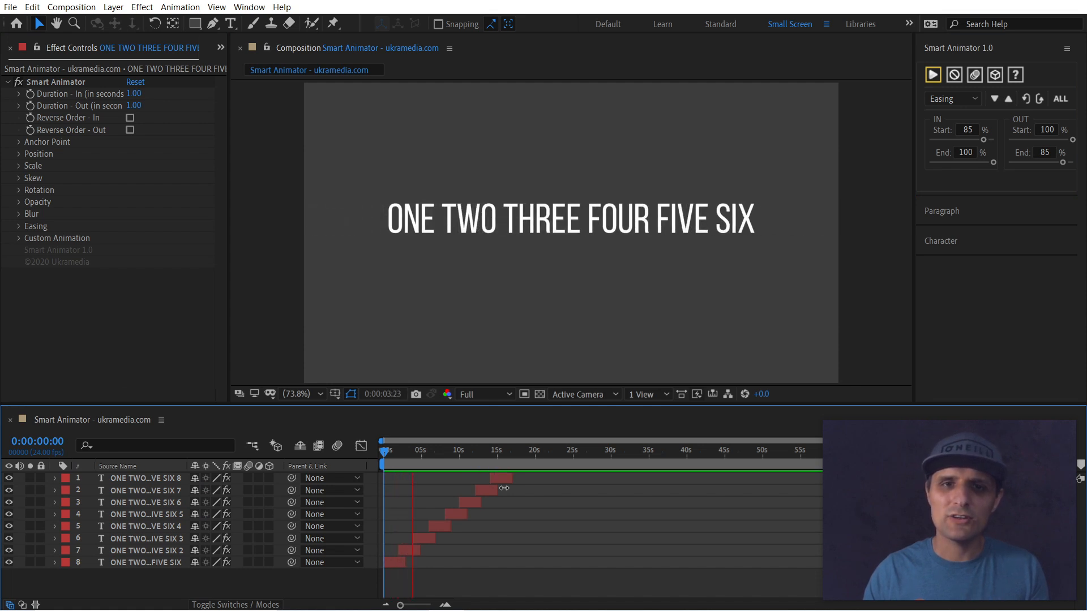
# - Shift several text layers later, stretch the topmost one from about 17 to 30 seconds, and scrub through its animation
pyautogui.moveTo(409, 550); pyautogui.dragTo(447, 528)
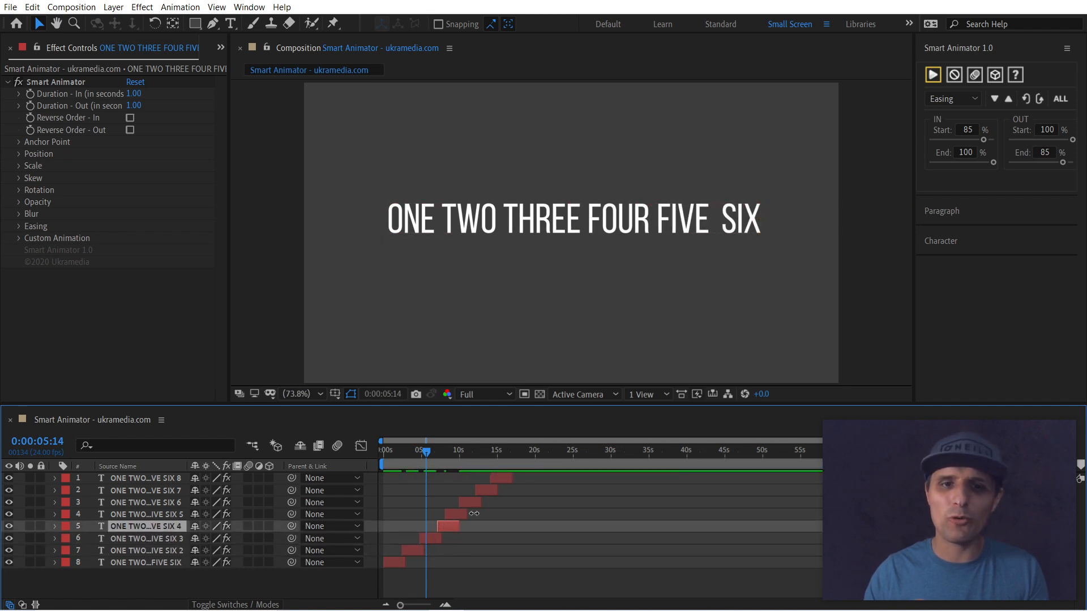
pyautogui.moveTo(503, 479); pyautogui.dragTo(611, 479)
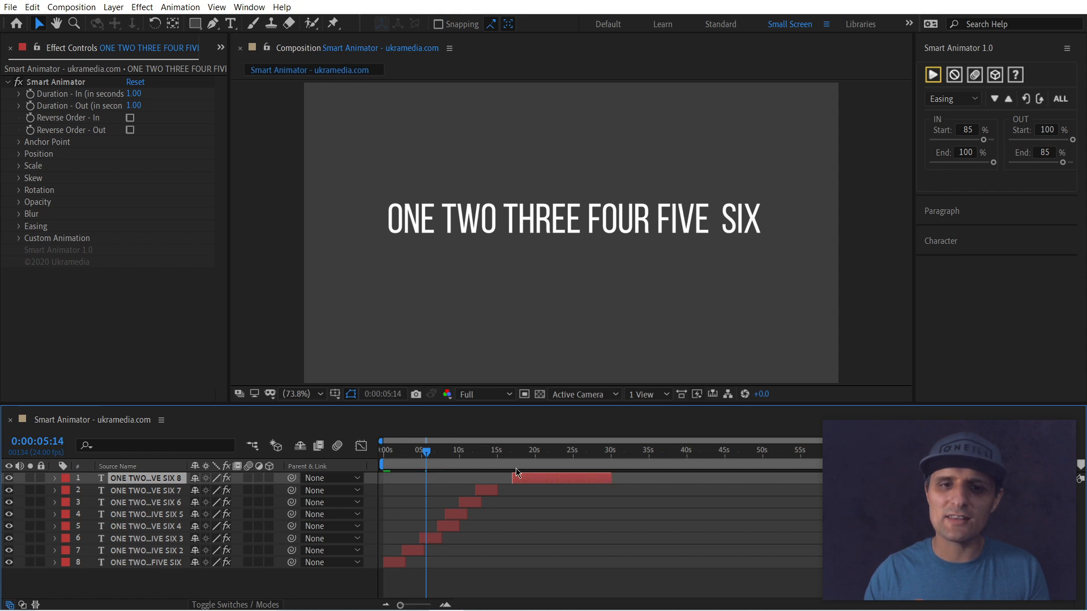
pyautogui.click(510, 465)
pyautogui.moveTo(509, 465); pyautogui.dragTo(607, 465)
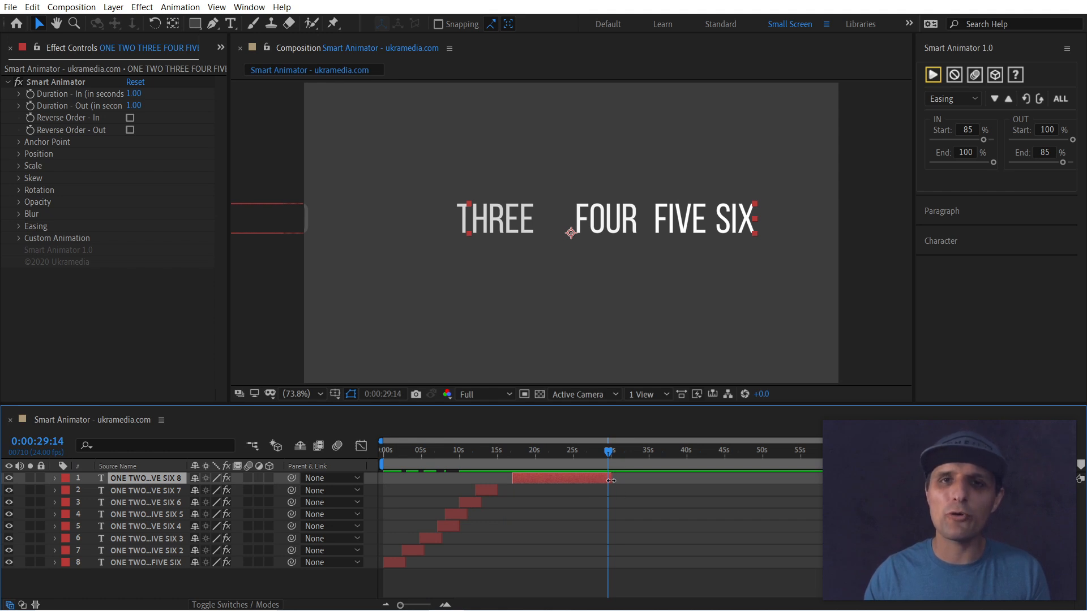
# - Shorten the topmost text layer to about 7 seconds and shift it to start at about 14.5 seconds, previewing the transition
pyautogui.moveTo(611, 479); pyautogui.dragTo(521, 481)
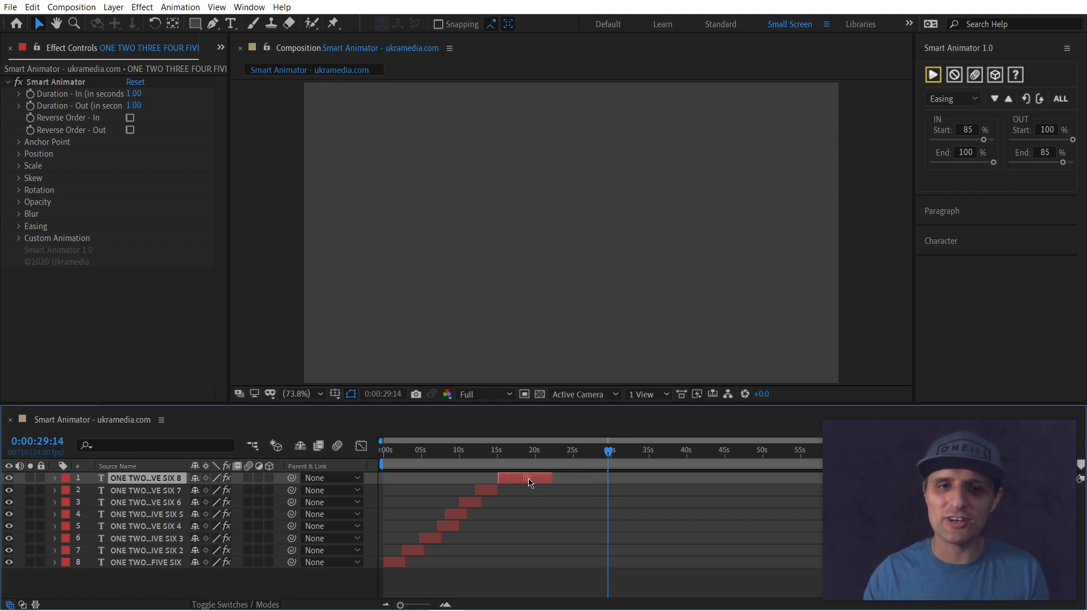
pyautogui.click(490, 456)
pyautogui.press('space')
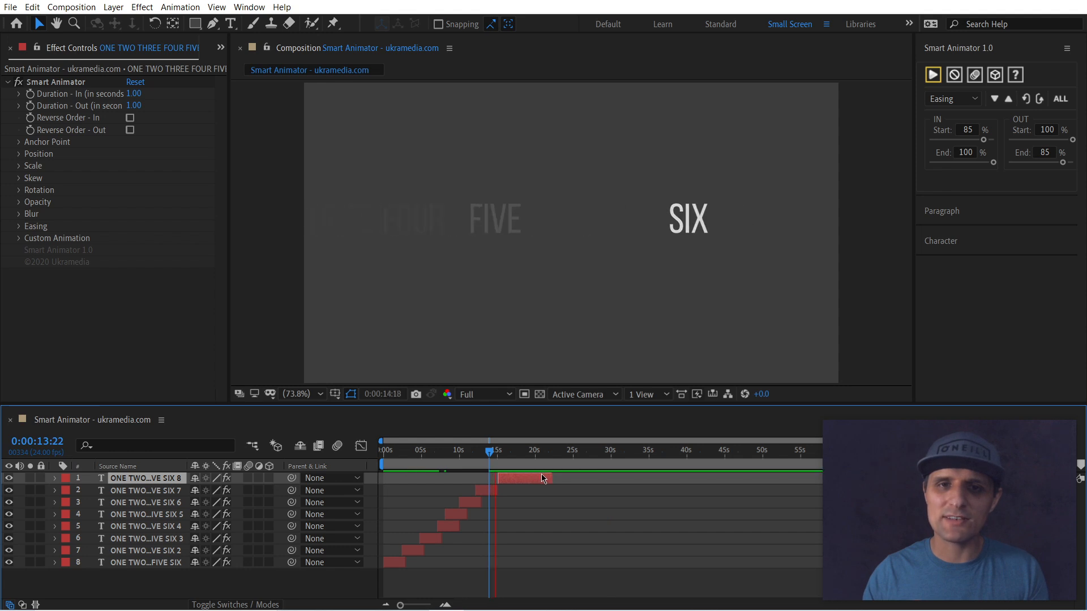
pyautogui.moveTo(526, 481); pyautogui.dragTo(520, 480)
pyautogui.press('space')
# - Select all text layers, set Smart Animator Scale X and Y to 0% for both In and Out, and apply it
pyautogui.keyDown('shift'); pyautogui.click(396, 563); pyautogui.keyUp('shift')
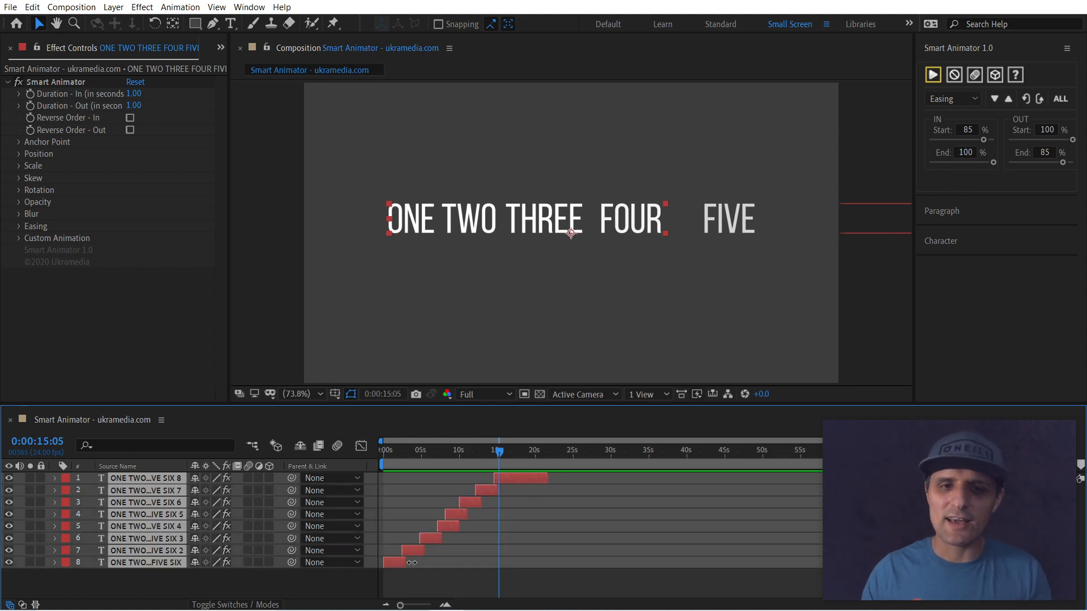
pyautogui.click(955, 101)
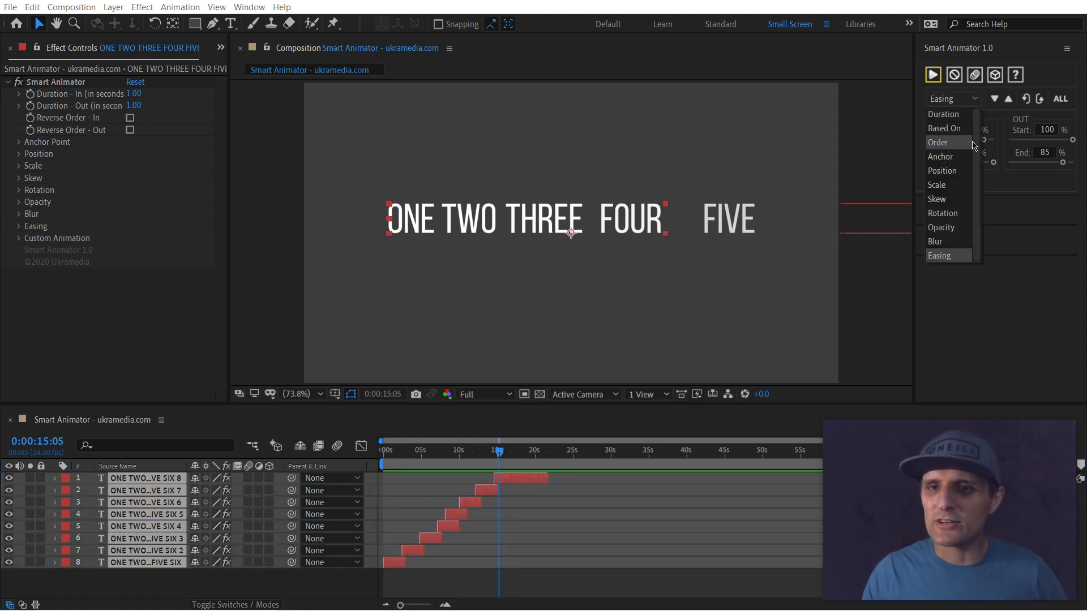
pyautogui.click(969, 186)
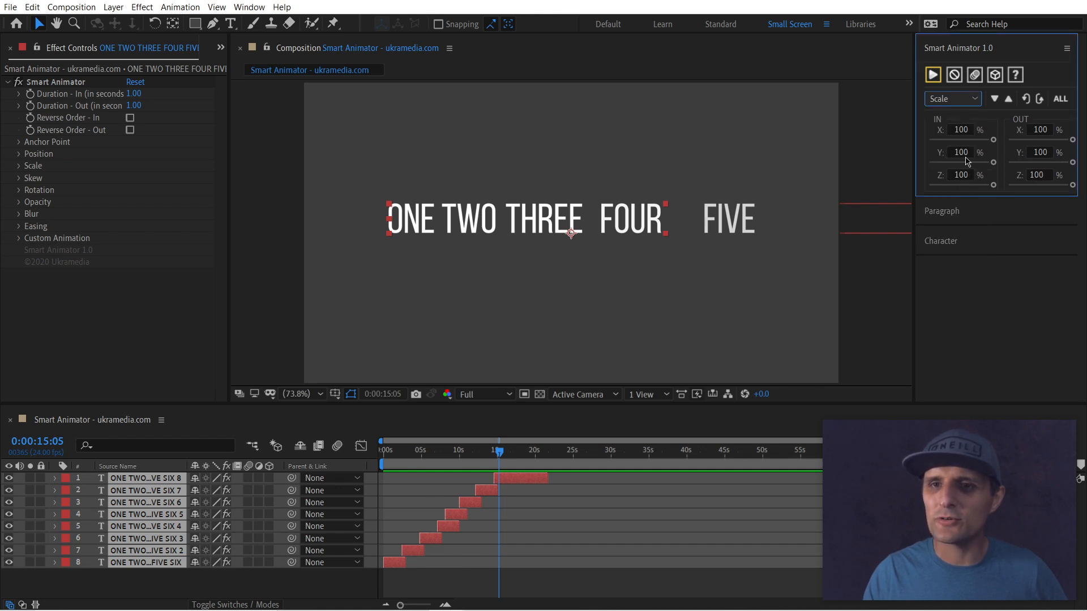
pyautogui.click(961, 152)
pyautogui.moveTo(992, 163); pyautogui.dragTo(929, 137)
pyautogui.moveTo(1009, 140); pyautogui.dragTo(978, 142)
pyautogui.moveTo(1036, 164); pyautogui.dragTo(948, 159)
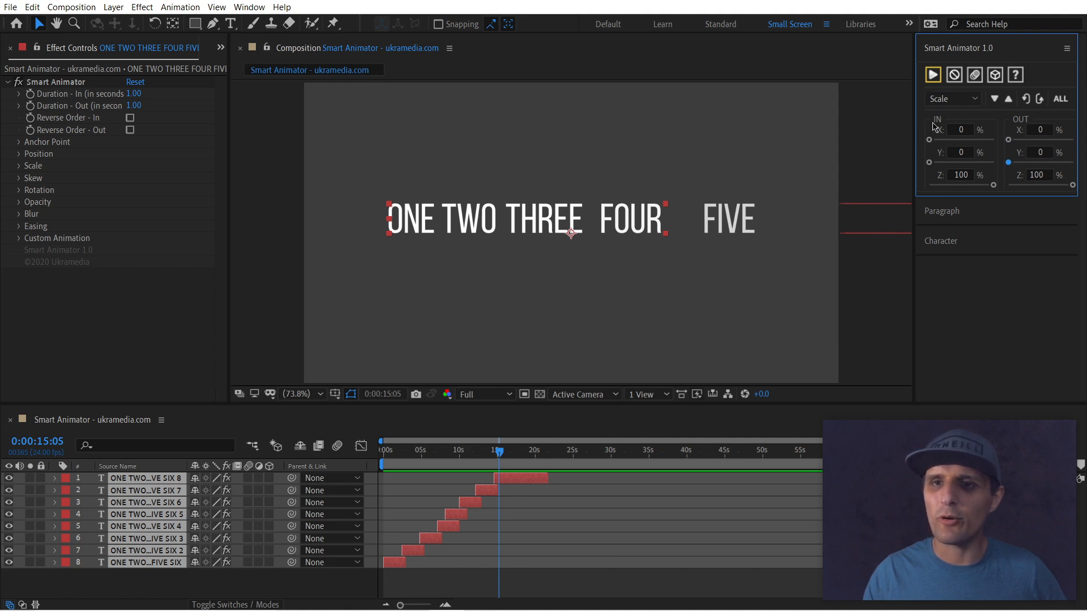
pyautogui.click(933, 74)
pyautogui.moveTo(494, 453)
pyautogui.mouseDown()
pyautogui.moveTo(447, 453)
pyautogui.moveTo(488, 451)
pyautogui.mouseUp()
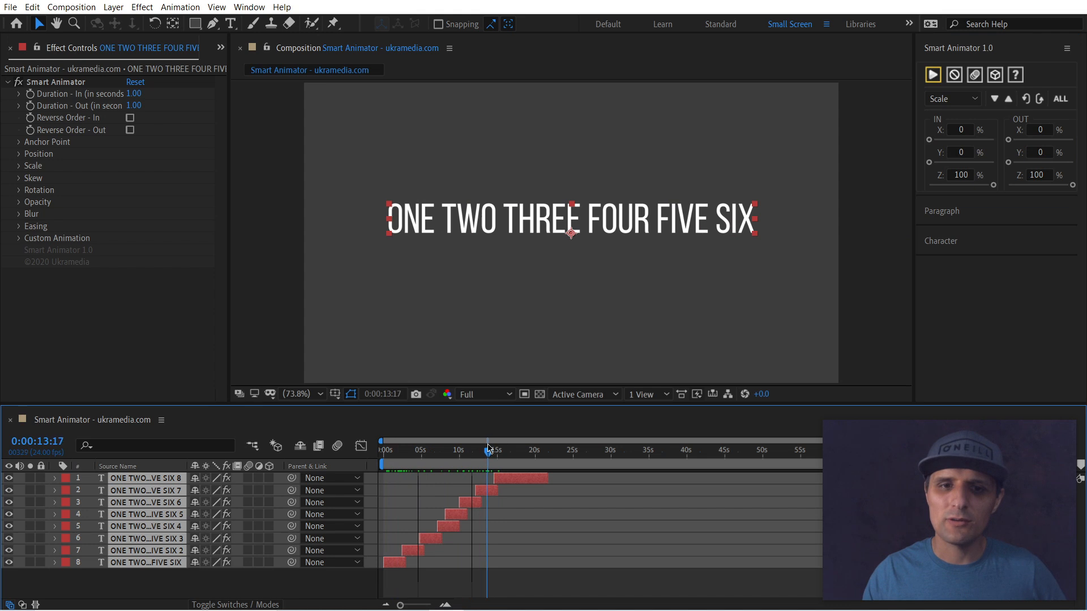
pyautogui.moveTo(491, 492); pyautogui.dragTo(492, 493)
pyautogui.click(511, 516)
pyautogui.hotkey('ctrl', 'z')
pyautogui.hotkey('ctrl', 'z')
# - Shift the text layers above the bottom one later to reduce their overlap, starting the topmost at about 17 seconds, and preview the scale animation
pyautogui.click(509, 480)
pyautogui.keyDown('shift'); pyautogui.click(490, 491); pyautogui.keyUp('shift')
pyautogui.moveTo(489, 490); pyautogui.dragTo(411, 550)
pyautogui.keyDown('shift'); pyautogui.click(475, 503); pyautogui.keyUp('shift')
pyautogui.keyDown('shift'); pyautogui.click(462, 519); pyautogui.keyUp('shift')
pyautogui.keyDown('shift'); pyautogui.click(448, 527); pyautogui.keyUp('shift')
pyautogui.keyDown('shift'); pyautogui.click(431, 538); pyautogui.keyUp('shift')
pyautogui.keyDown('shift'); pyautogui.click(413, 551); pyautogui.keyUp('shift')
pyautogui.press('space')
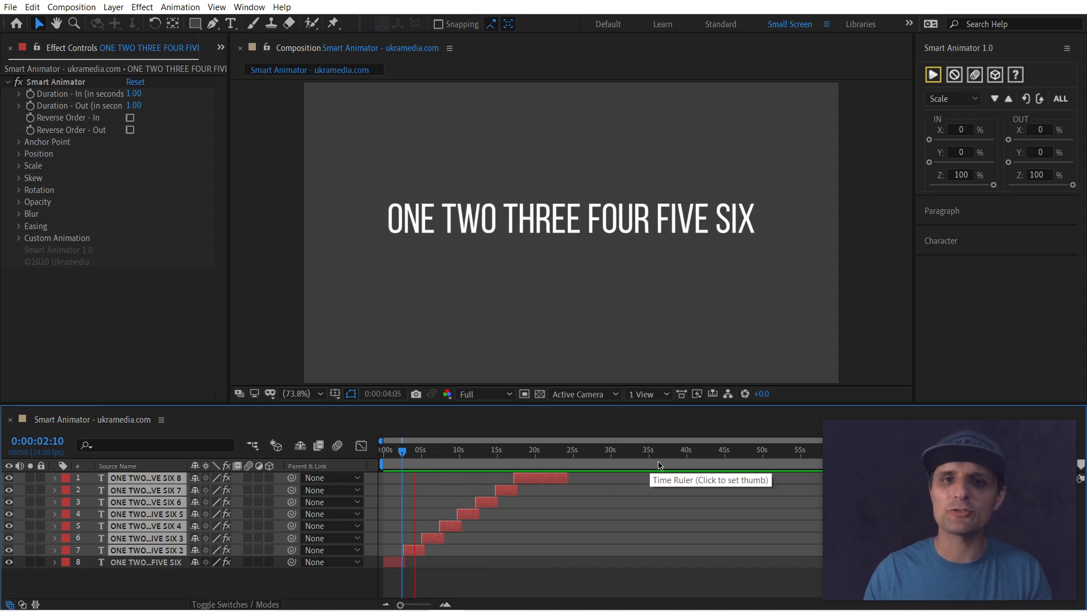
pyautogui.press('space')
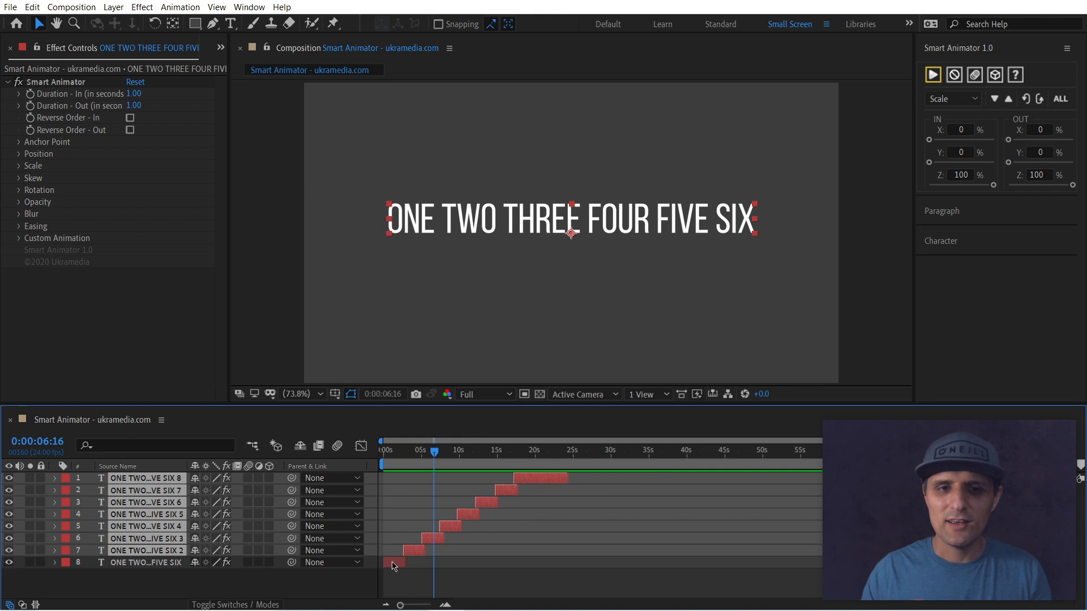
# - Add the bottom text layer to the selection and reset all Smart Animator In and Out properties to their defaults
pyautogui.keyDown('shift'); pyautogui.click(395, 564); pyautogui.keyUp('shift')
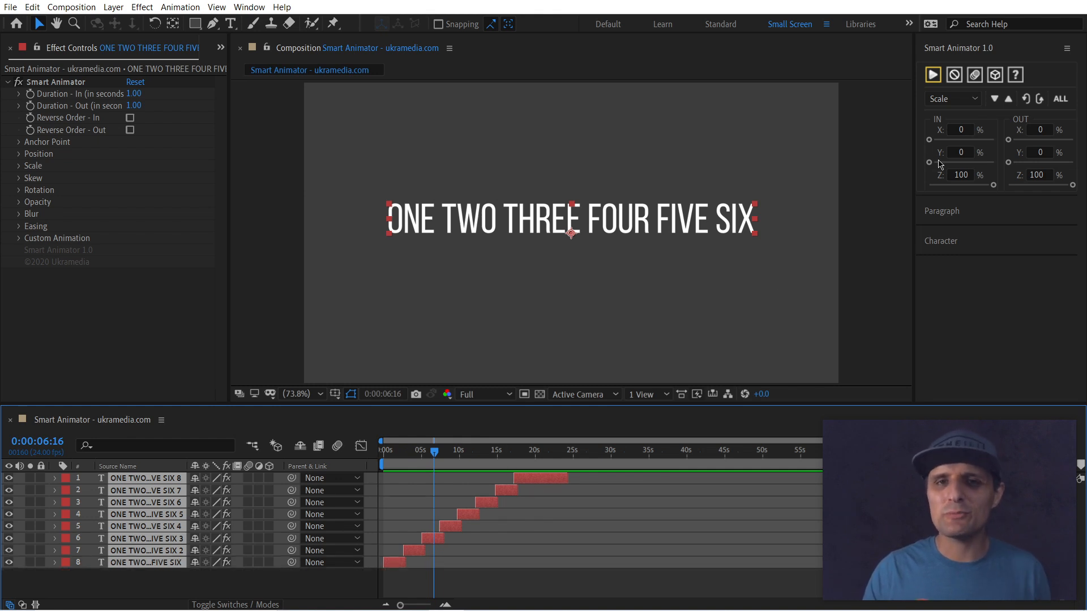
pyautogui.click(956, 99)
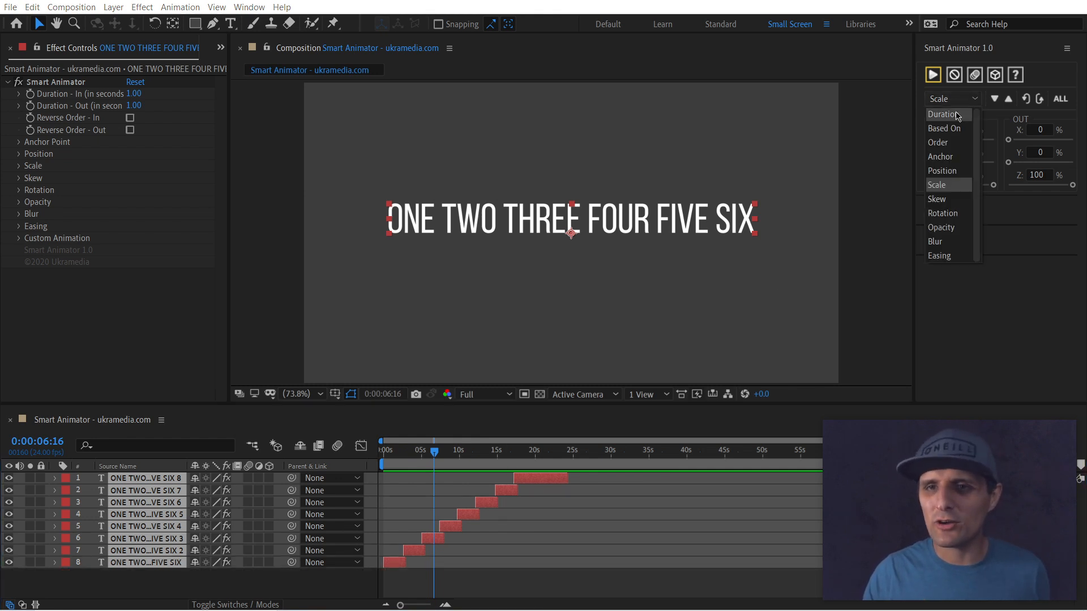
pyautogui.click(965, 171)
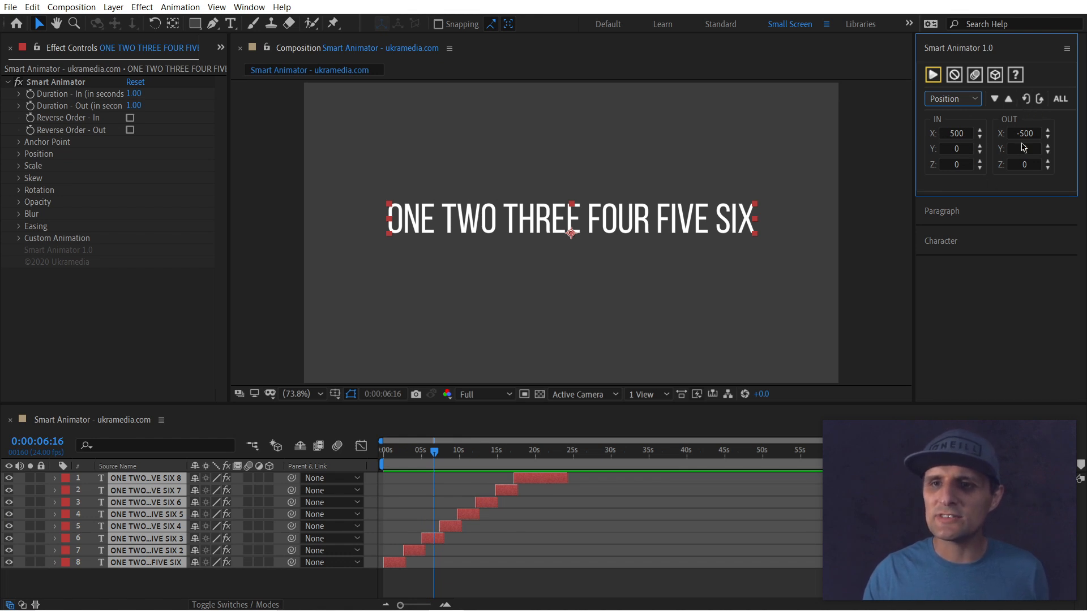
pyautogui.click(1026, 100)
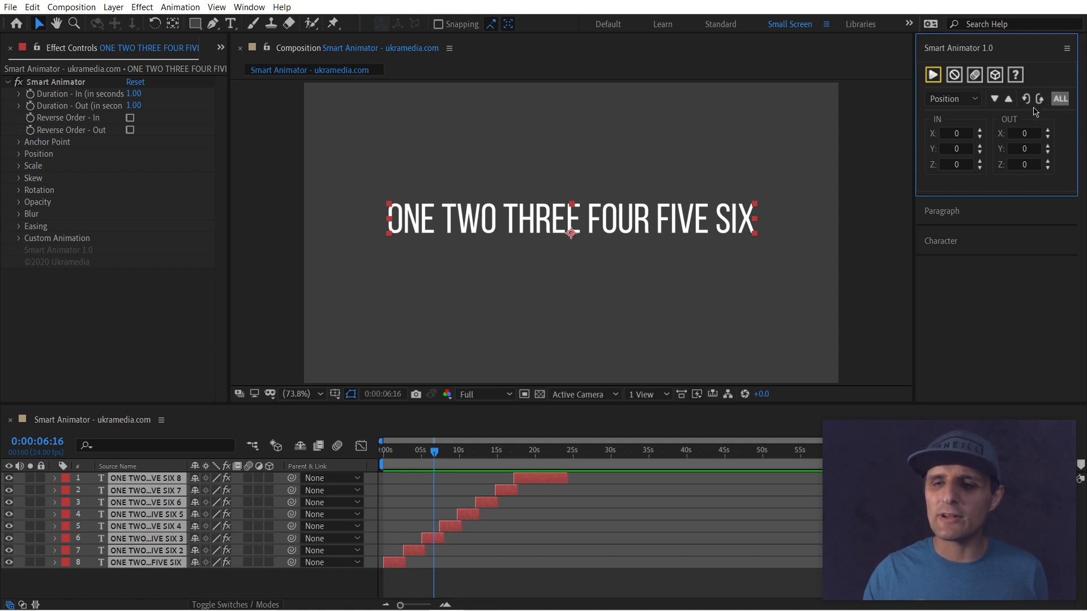
pyautogui.click(1031, 133)
pyautogui.click(1064, 103)
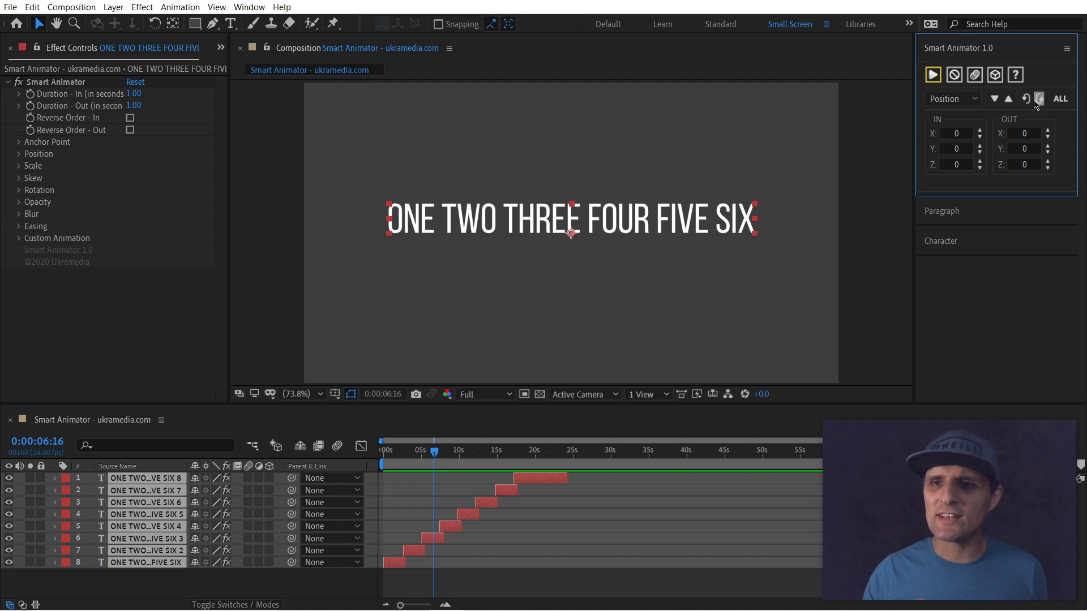
pyautogui.click(959, 103)
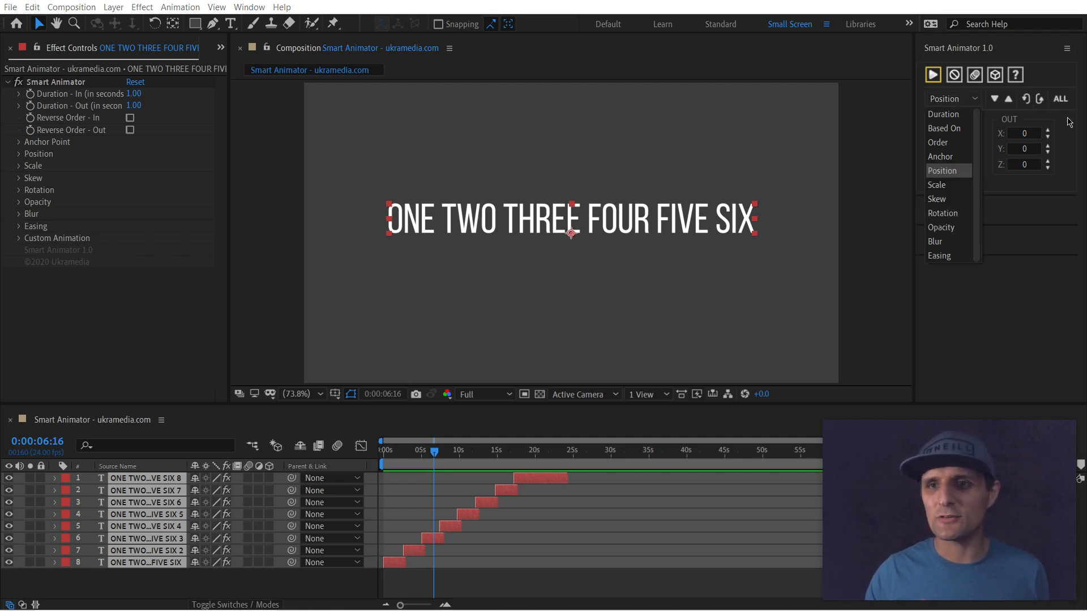
pyautogui.click(1060, 101)
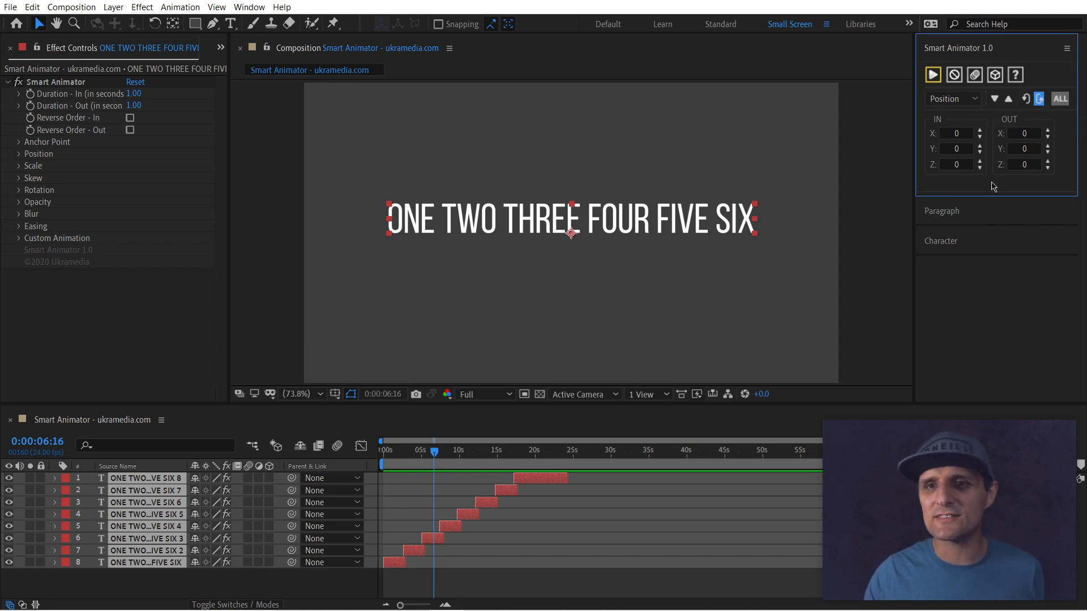
# - Set Smart Animator Position Y to 150 for In and -150 for Out, apply it, and play back from the start
pyautogui.click(947, 147)
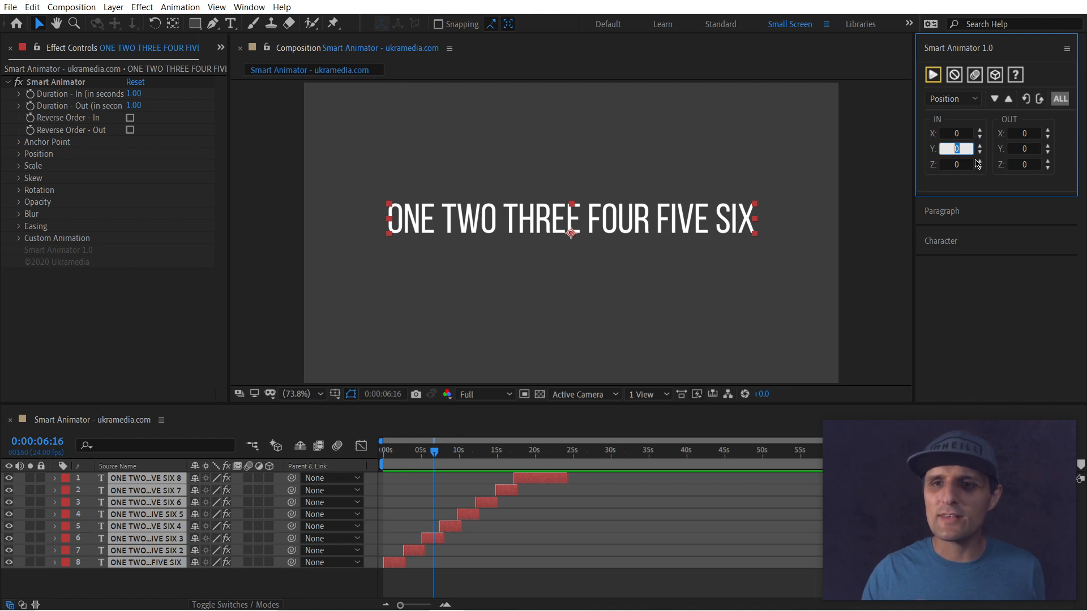
pyautogui.write('150')
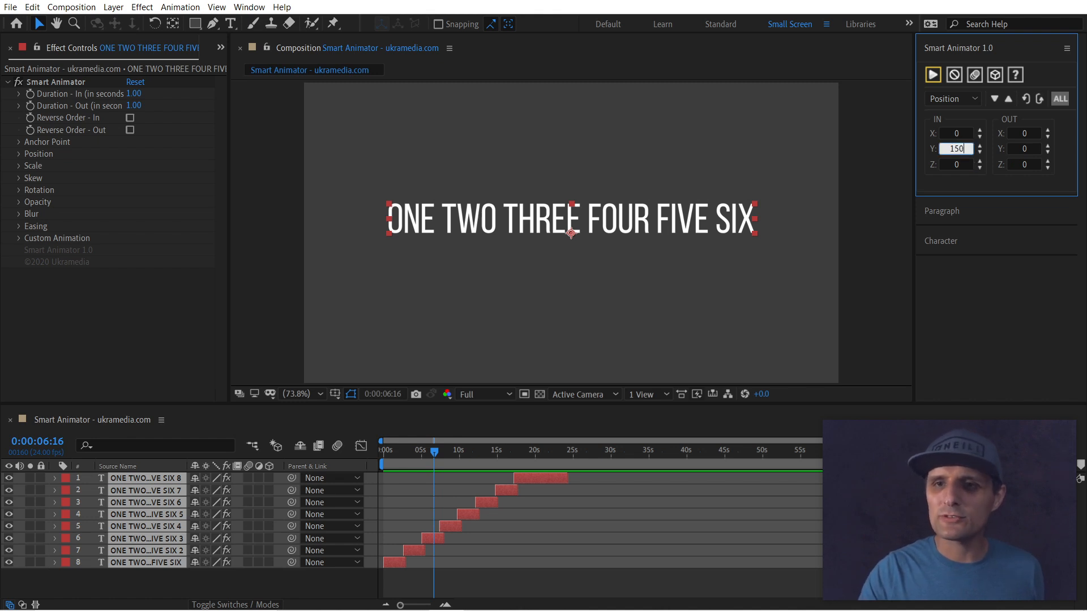
pyautogui.click(1024, 149)
pyautogui.write('-150')
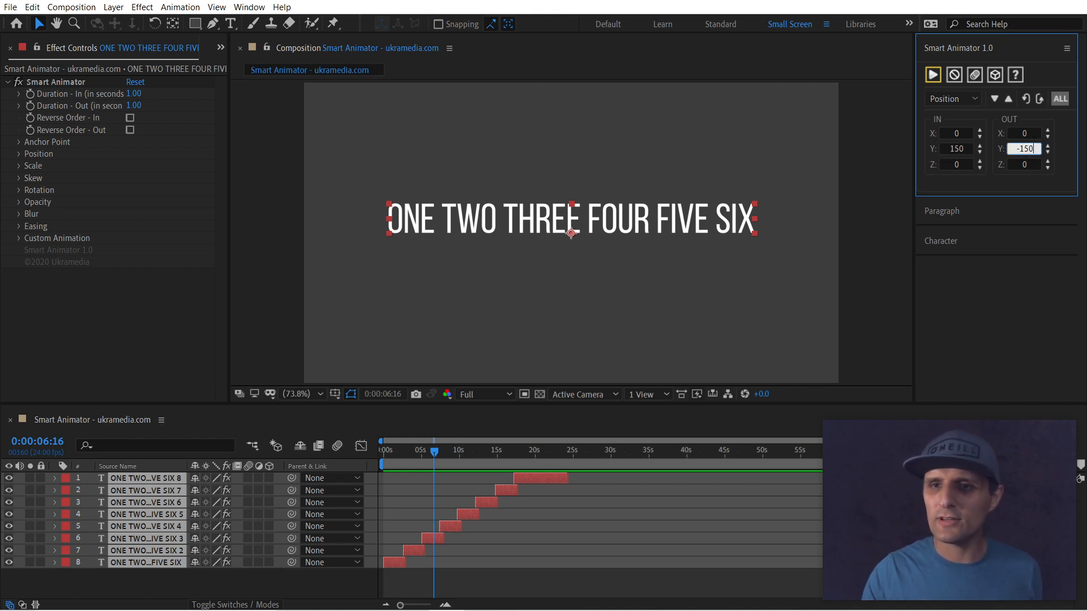
pyautogui.click(932, 74)
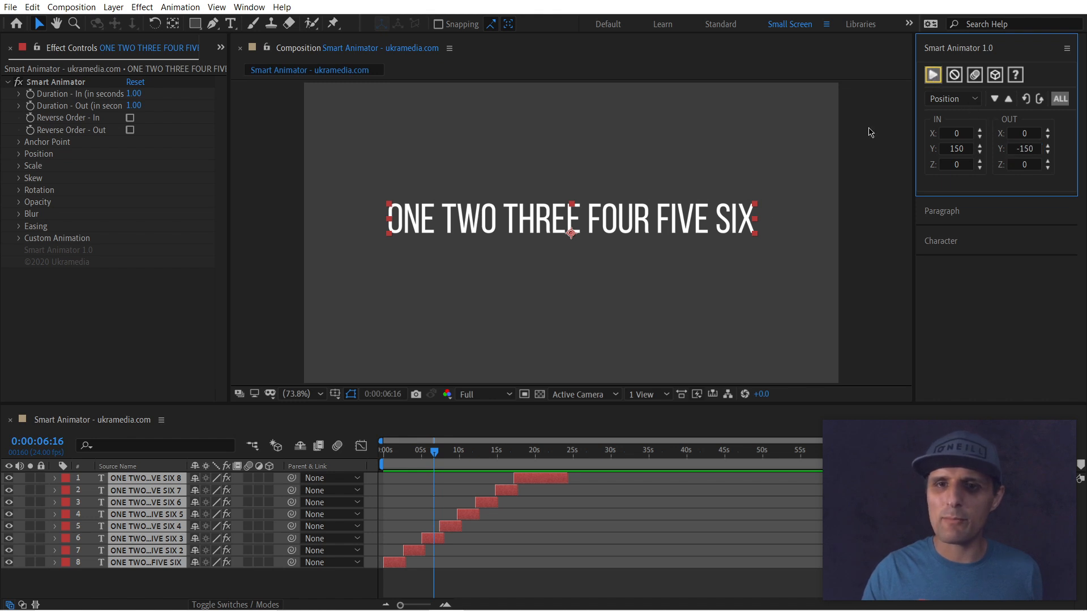
pyautogui.moveTo(434, 451); pyautogui.dragTo(390, 465)
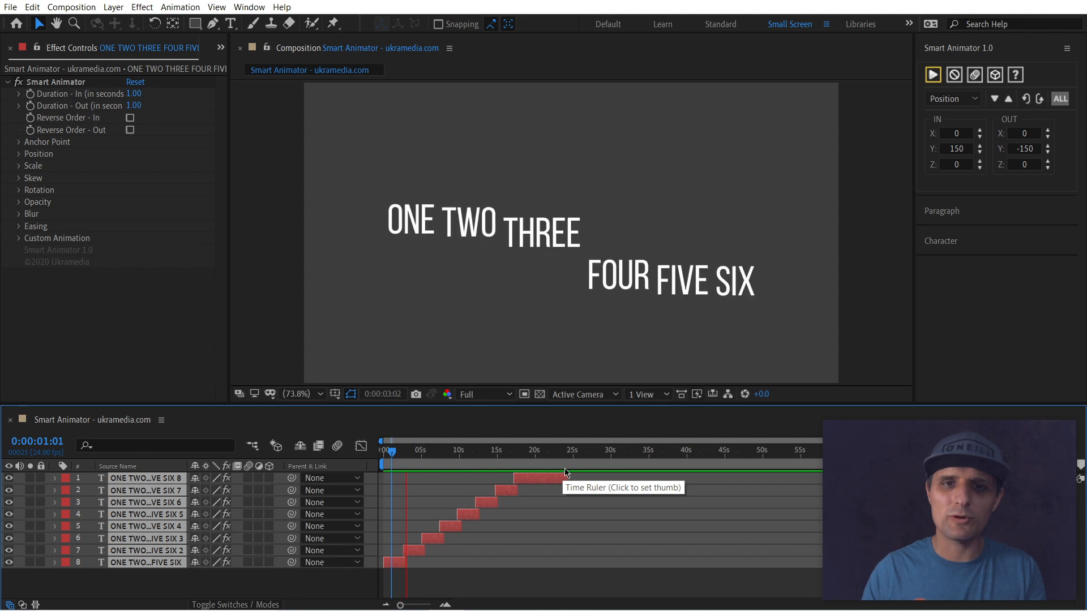
# - Set Smart Animator Opacity to 0% for In and Out, apply it, and play back the text layers from the start
pyautogui.click(952, 98)
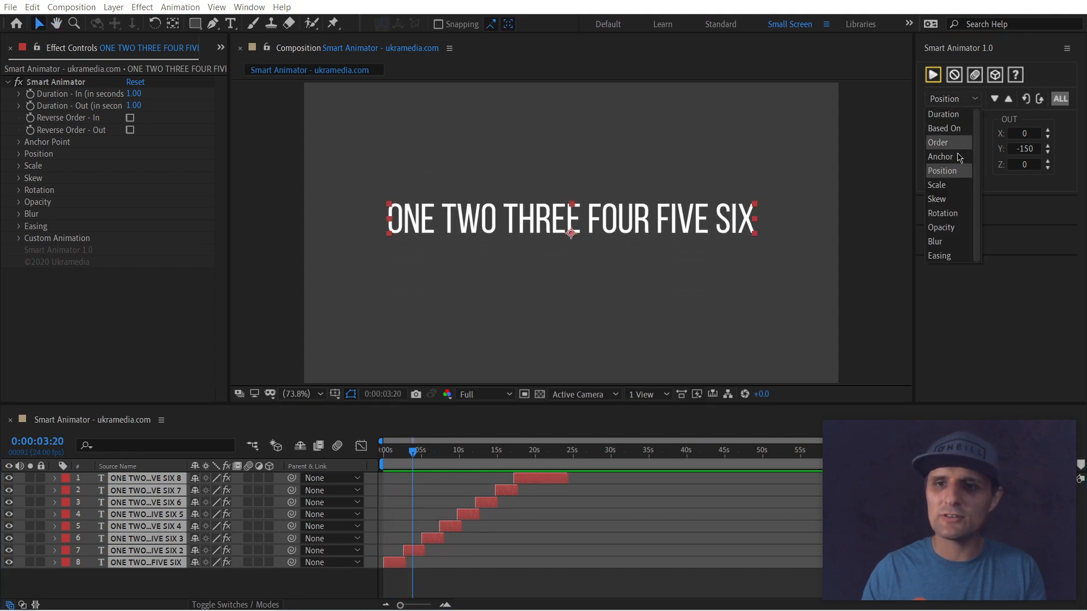
pyautogui.click(942, 227)
pyautogui.moveTo(993, 139); pyautogui.dragTo(900, 141)
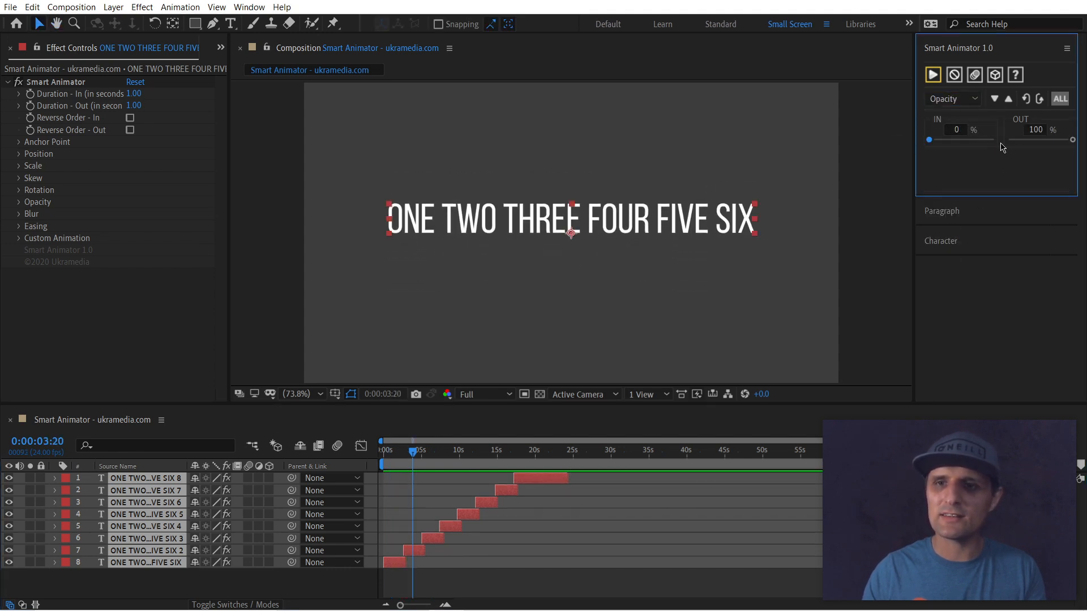
pyautogui.click(933, 78)
pyautogui.click(399, 460)
pyautogui.press('space')
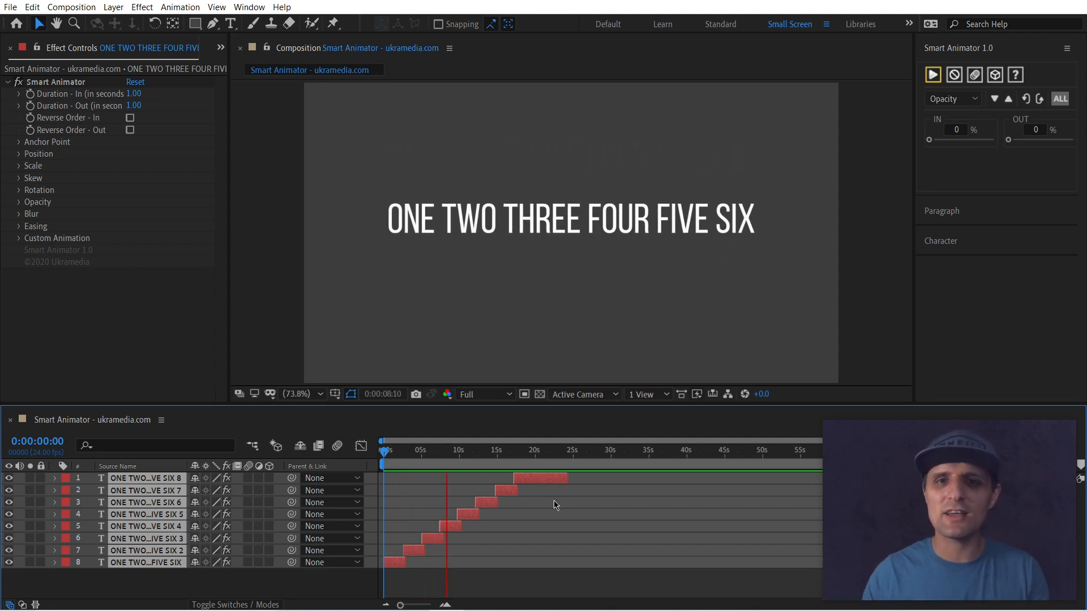
# - Replace the topmost layer's text at about 20 seconds with several lines of placeholder text starting with "asfd askdjf askldjf"
pyautogui.click(554, 488)
pyautogui.click(534, 463)
pyautogui.doubleClick(536, 478)
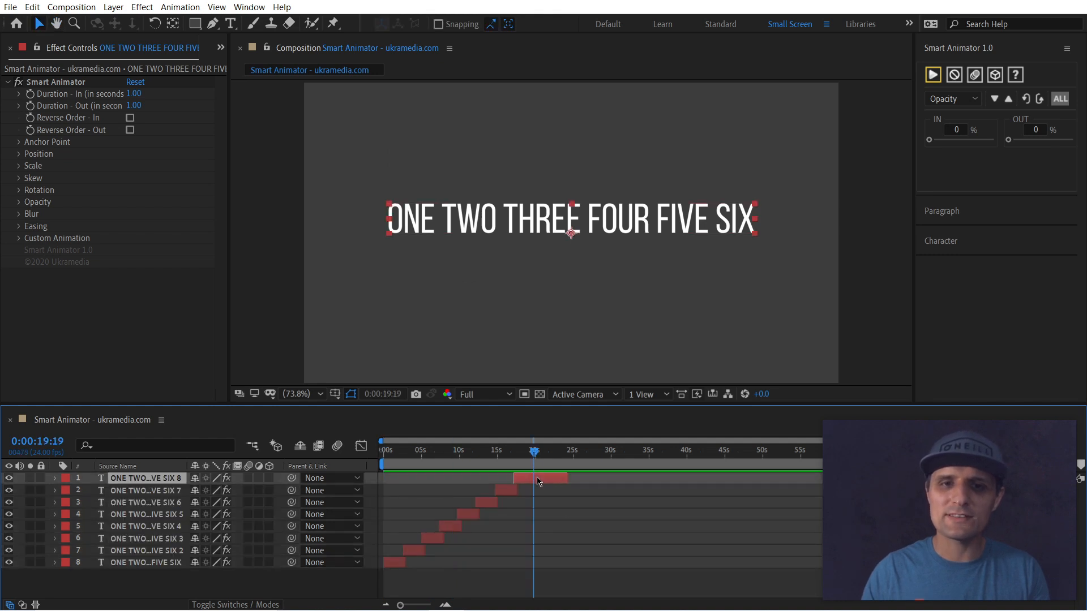
pyautogui.write('asfd askdjf askldjf asdf')
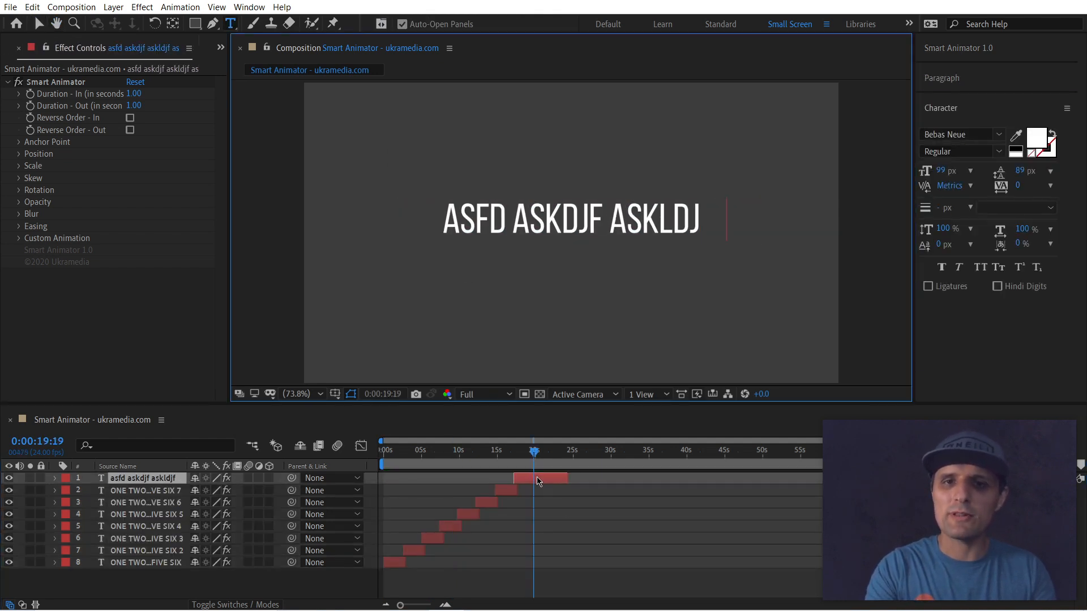
pyautogui.press('Return')
pyautogui.write('asdf')
pyautogui.press('Return')
pyautogui.write('asdfasdfasdfasdf')
pyautogui.press('Return')
pyautogui.write('asdfasdf')
pyautogui.press('Return')
pyautogui.write('asdf')
pyautogui.press('Escape')
# - Replace the topmost text layer's content with the line "asdfas fasdf asdf asdf asdf 4"
pyautogui.doubleClick(537, 481)
pyautogui.write('asdfas fasdf asdf asdf asd')
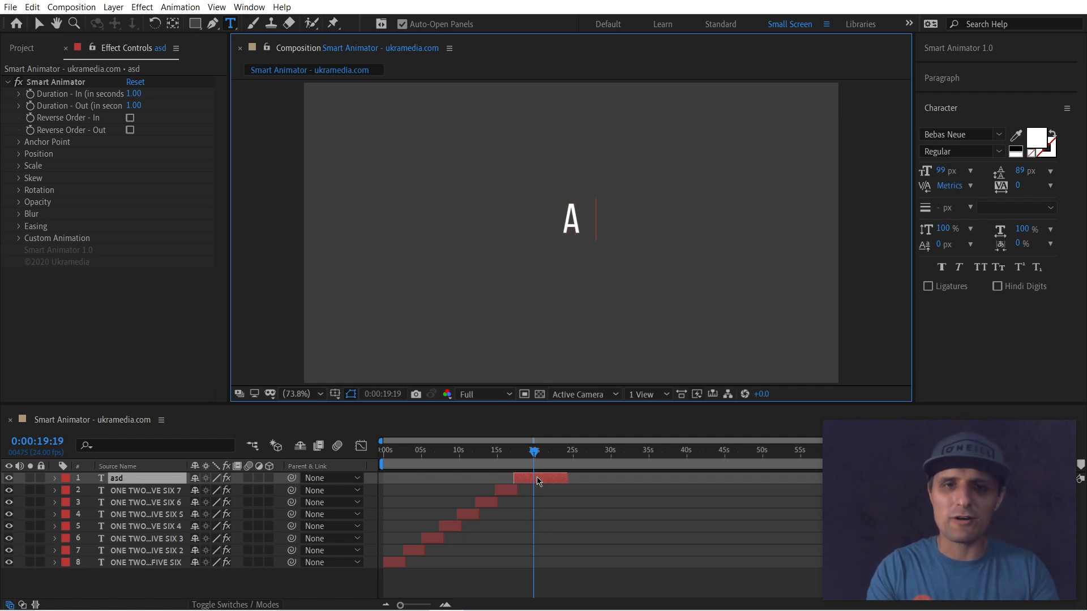
pyautogui.write('f 4asd fasdf')
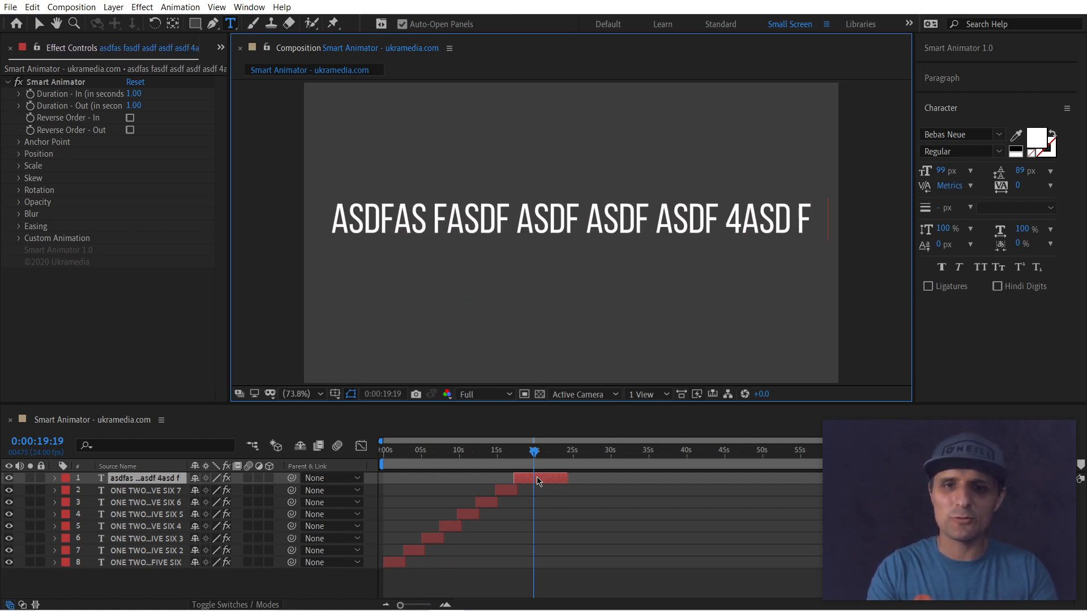
pyautogui.press('BackSpace')
pyautogui.press('BackSpace')
pyautogui.press('BackSpace')
pyautogui.press('BackSpace')
pyautogui.press('BackSpace')
pyautogui.press('BackSpace')
pyautogui.press('BackSpace')
pyautogui.press('BackSpace')
pyautogui.press('BackSpace')
# - Add the lines "asdf asdf asdf asdf", "asdf asd fasd fasd" and "asd fasd fasd" below the topmost layer's first line
pyautogui.write('asdf asdf asdf asdf')
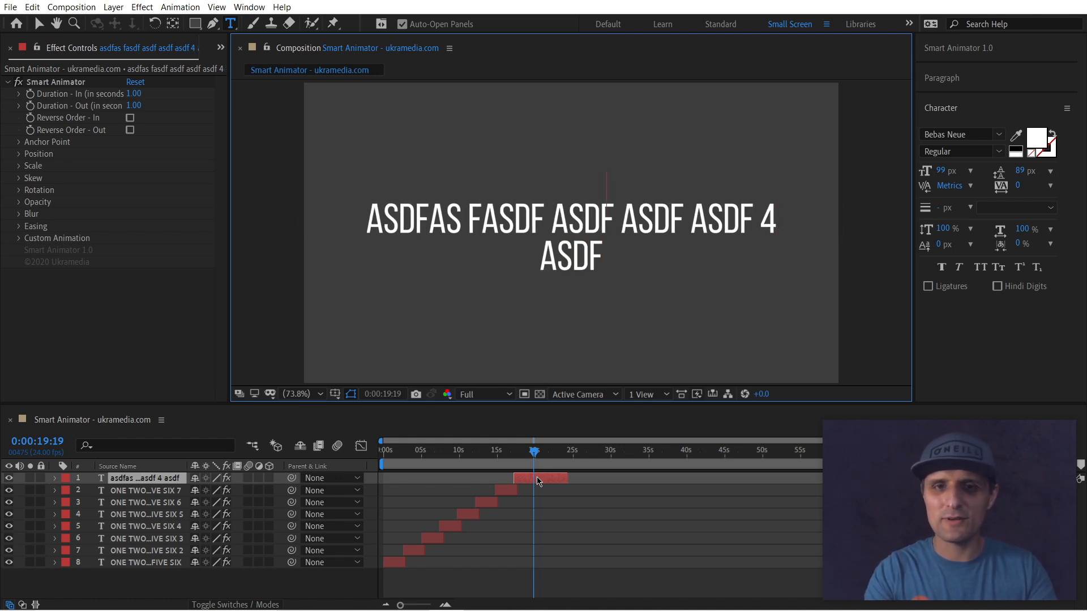
pyautogui.press('Return')
pyautogui.write('asdf asd fasd fasd')
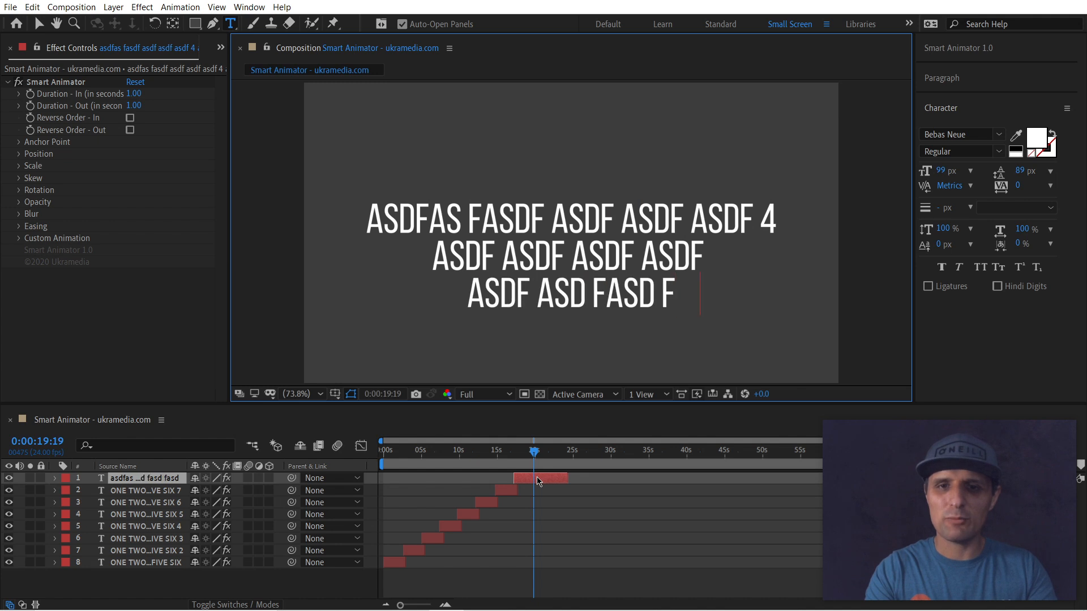
pyautogui.press('Return')
pyautogui.write('asd fasd fasd')
pyautogui.click(547, 484)
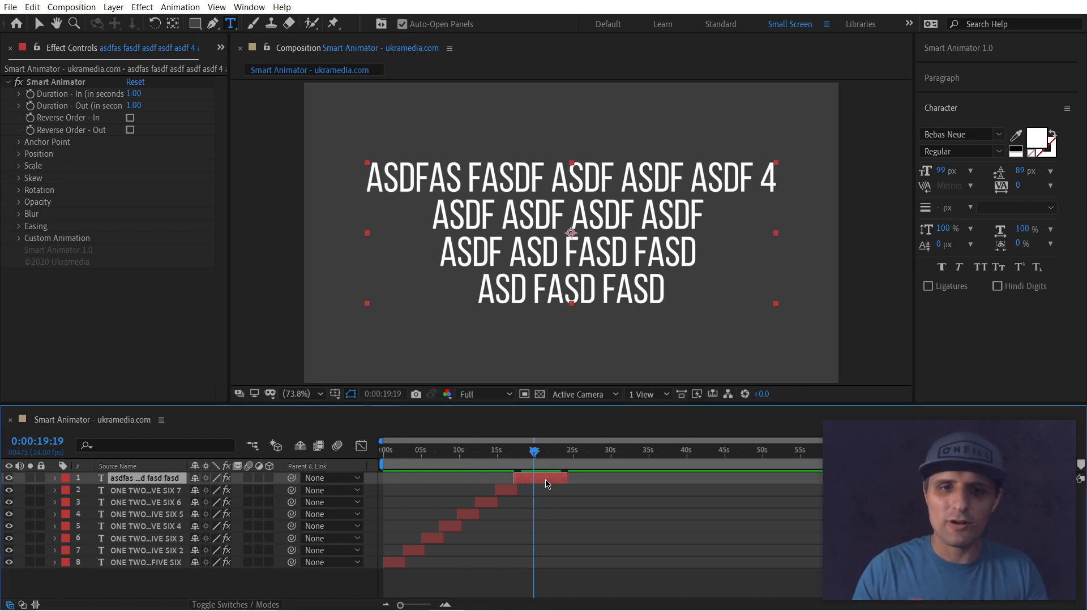
# - Preview the multi-line text animation from about 17 seconds, reopen the Smart Animator settings, and replay it
pyautogui.moveTo(533, 452); pyautogui.dragTo(513, 455)
pyautogui.press('space')
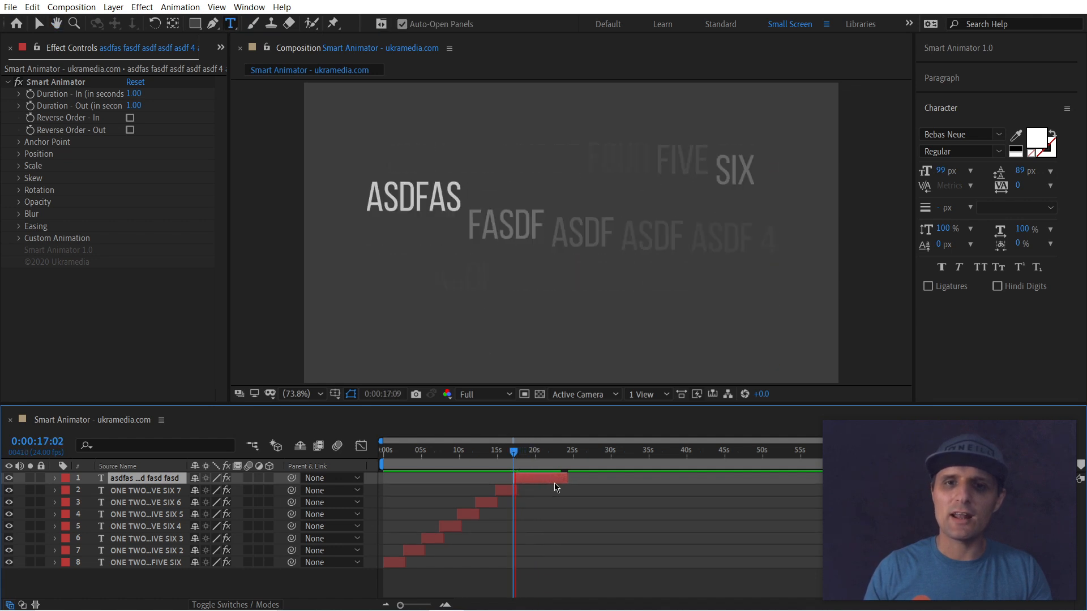
pyautogui.press('space')
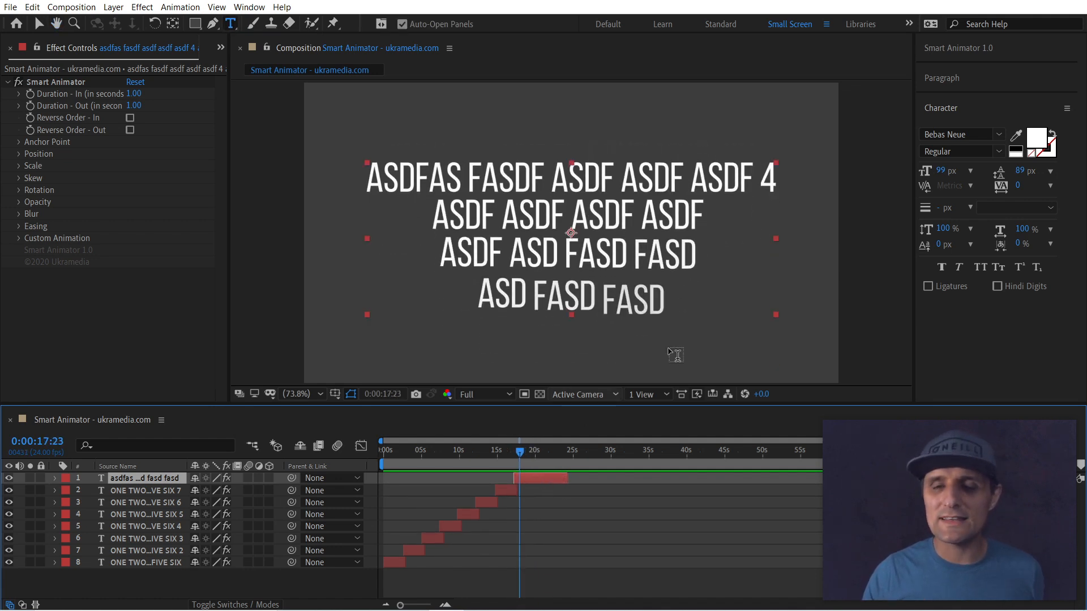
pyautogui.click(945, 113)
pyautogui.click(967, 56)
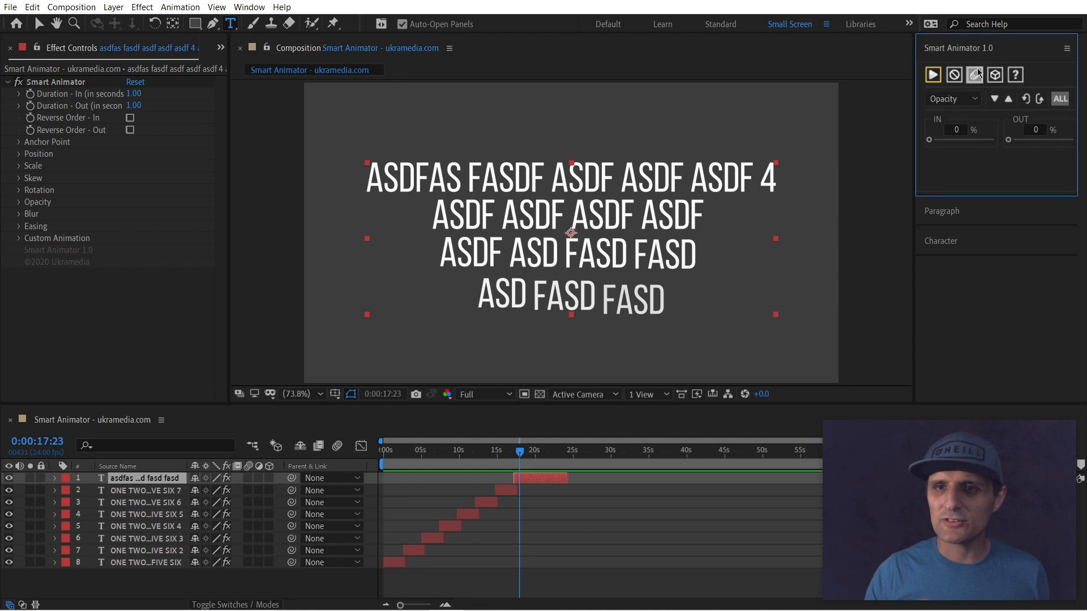
pyautogui.click(511, 456)
pyautogui.press('space')
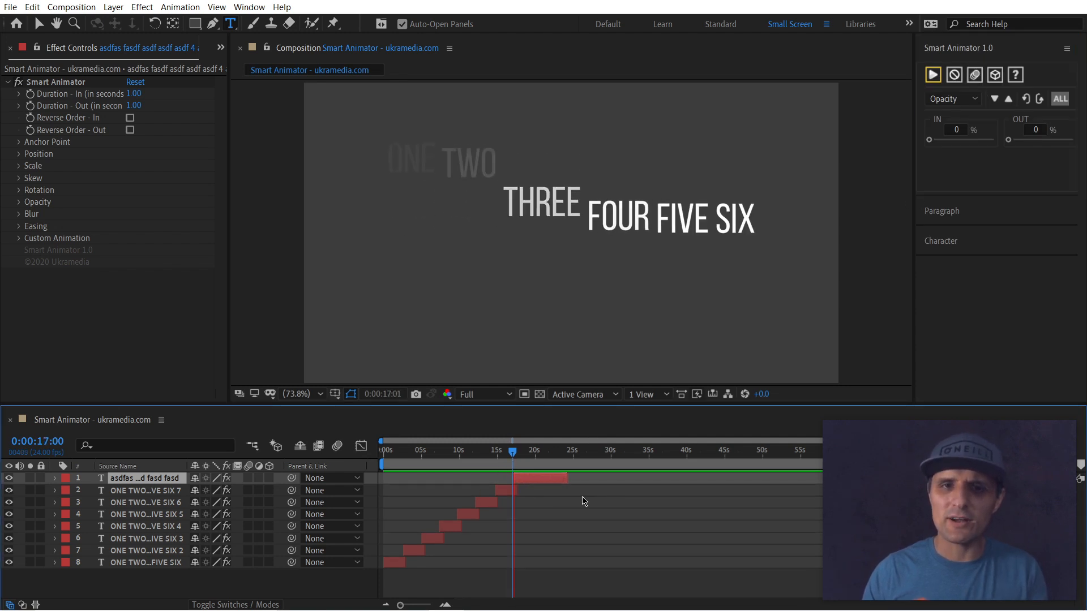
# - Extend the topmost text layer to about 29 seconds and apply Smart Animator durations of 2 seconds in and 2 seconds out
pyautogui.press('space')
pyautogui.moveTo(568, 479); pyautogui.dragTo(605, 479)
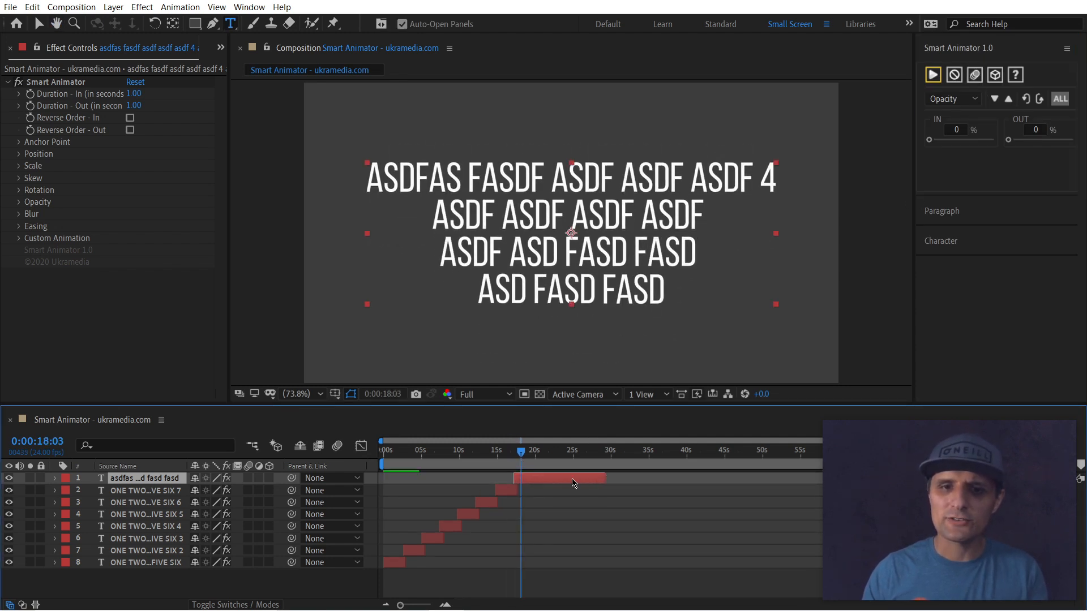
pyautogui.click(953, 99)
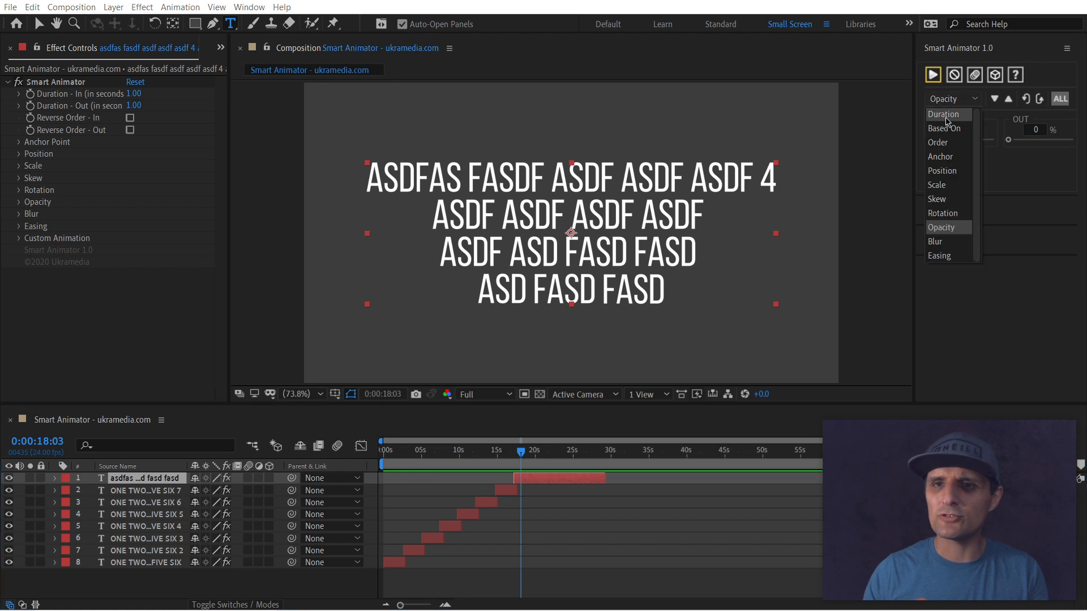
pyautogui.click(948, 113)
pyautogui.click(955, 131)
pyautogui.write('2')
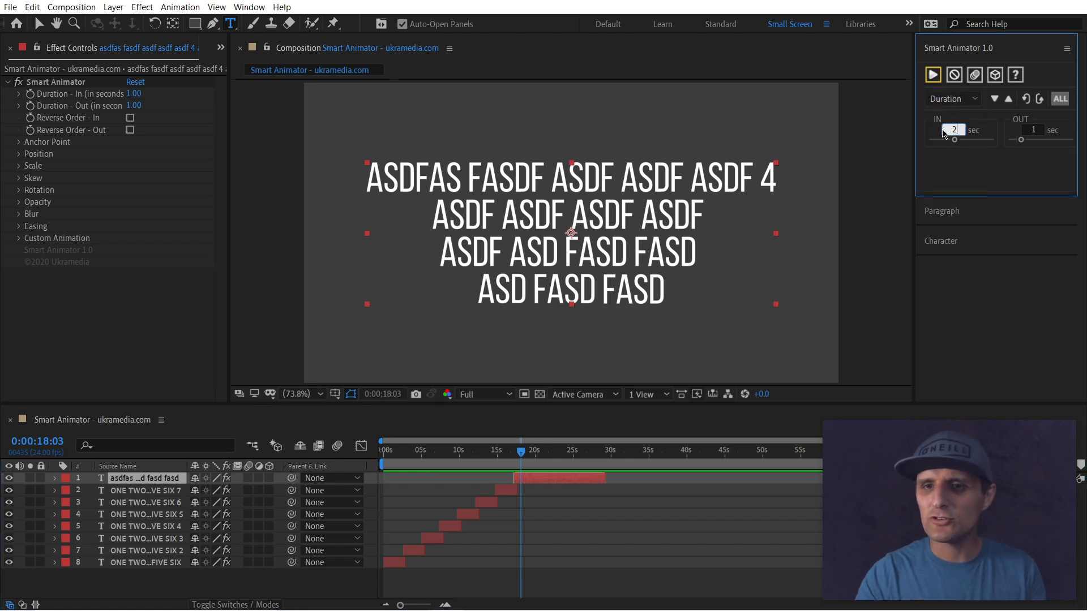
pyautogui.click(1038, 131)
pyautogui.write('2')
pyautogui.click(954, 76)
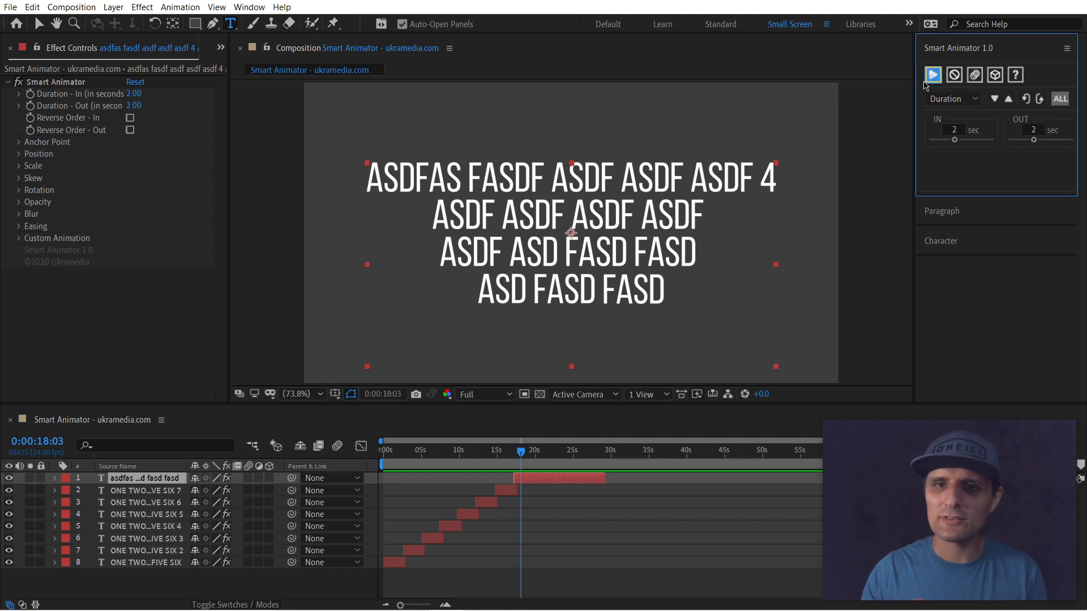
# - Preview the slower multi-line text animation from just before the topmost layer starts
pyautogui.click(510, 453)
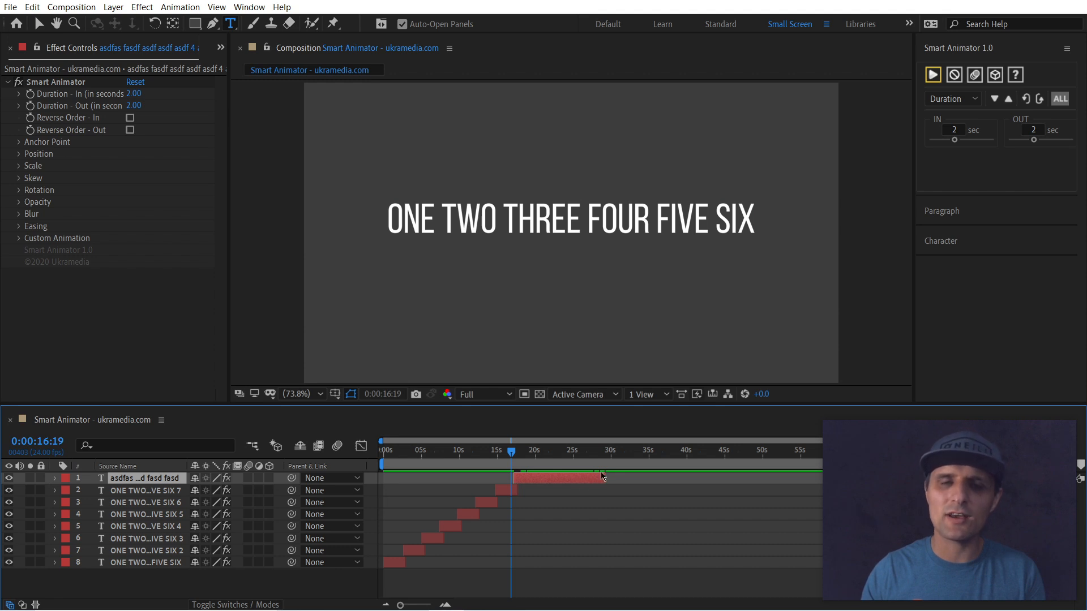
pyautogui.press('space')
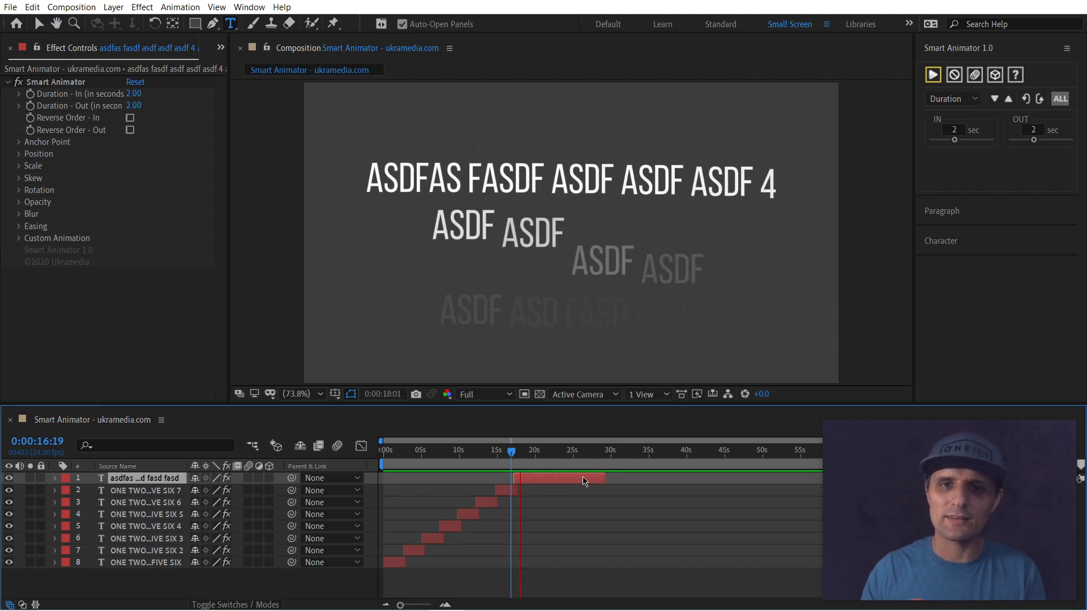
pyautogui.press('space')
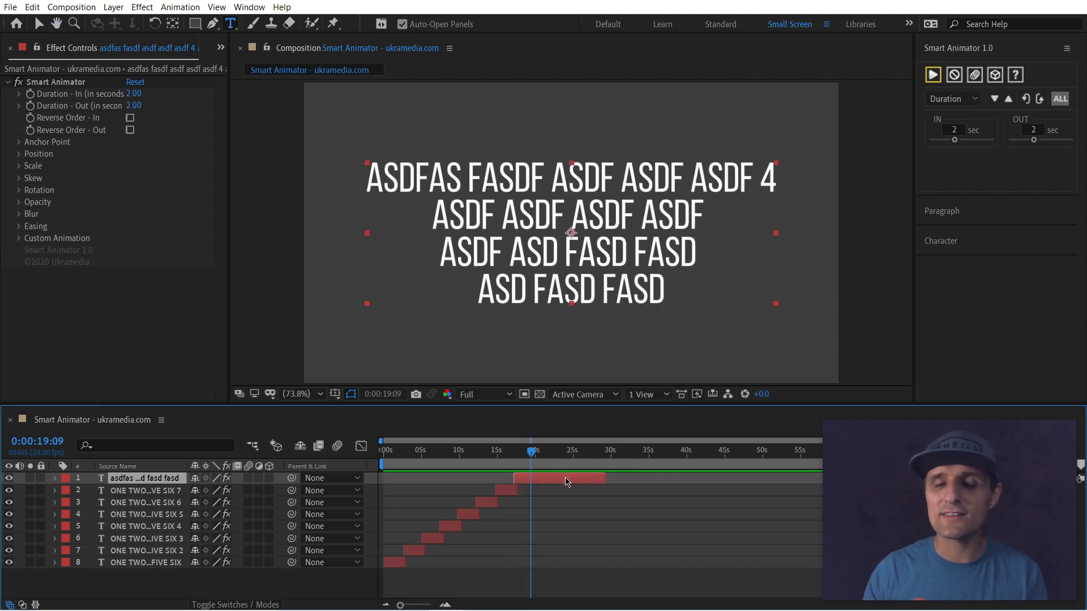
# - Apply In easing with a 0% start and 100% end to the topmost layer and preview it
pyautogui.click(953, 98)
pyautogui.click(954, 258)
pyautogui.click(946, 139)
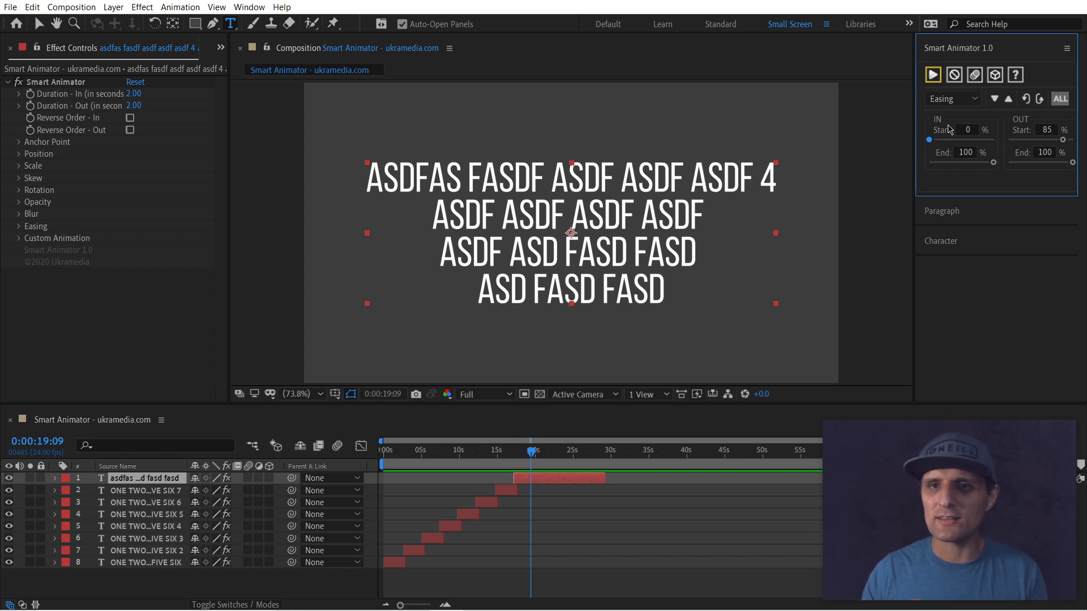
pyautogui.click(933, 76)
pyautogui.moveTo(527, 452); pyautogui.dragTo(511, 452)
pyautogui.press('space')
pyautogui.press('space')
# - Apply In easing with a 100% start and 0% end to the topmost layer and replay it
pyautogui.moveTo(993, 162); pyautogui.dragTo(968, 163)
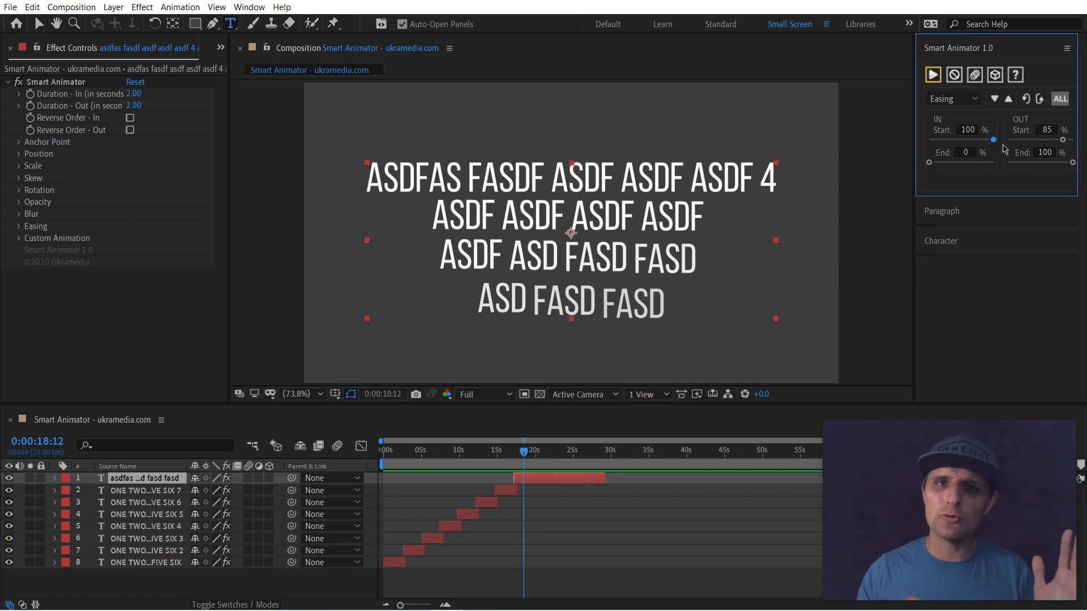
pyautogui.click(932, 74)
pyautogui.moveTo(525, 451); pyautogui.dragTo(512, 454)
pyautogui.press('space')
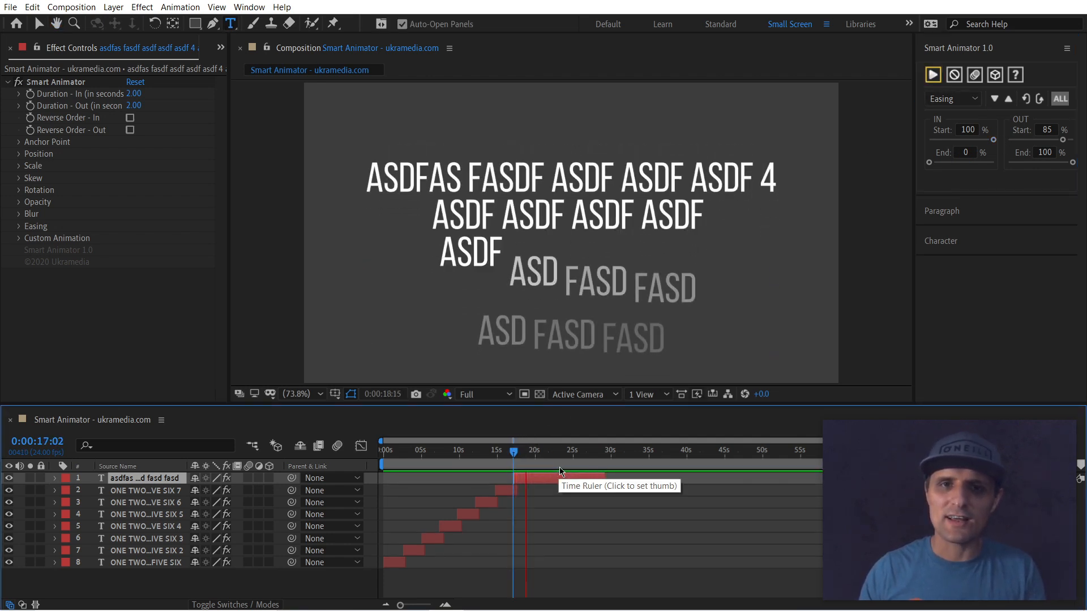
pyautogui.press('space')
# - Set the In easing to an 85% start and 100% end, apply it to the topmost layer, and replay the animation
pyautogui.moveTo(929, 162); pyautogui.dragTo(984, 164)
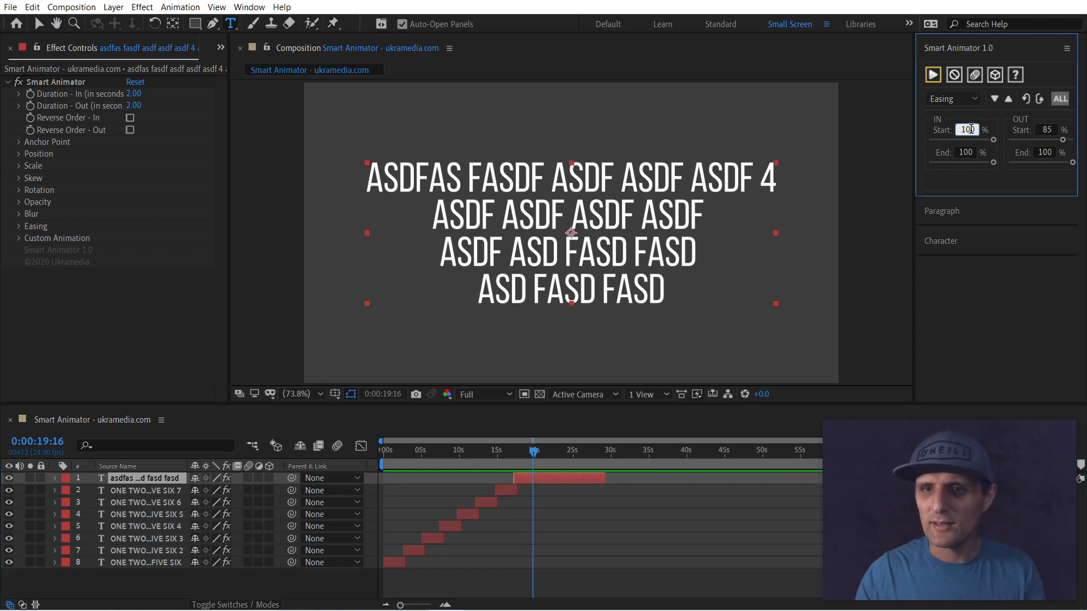
pyautogui.write('85')
pyautogui.press('Return')
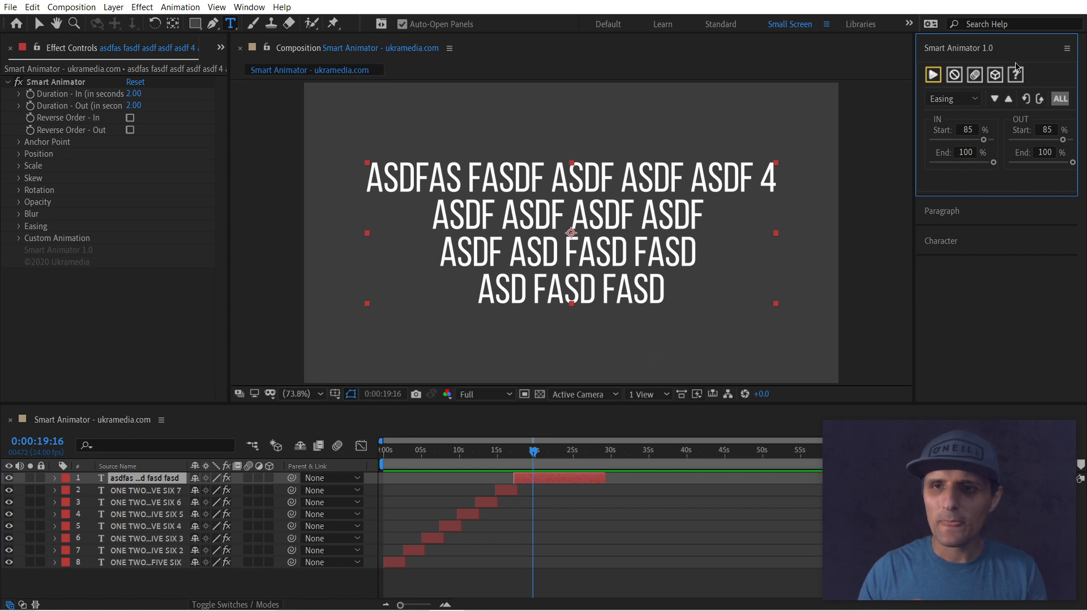
pyautogui.click(933, 76)
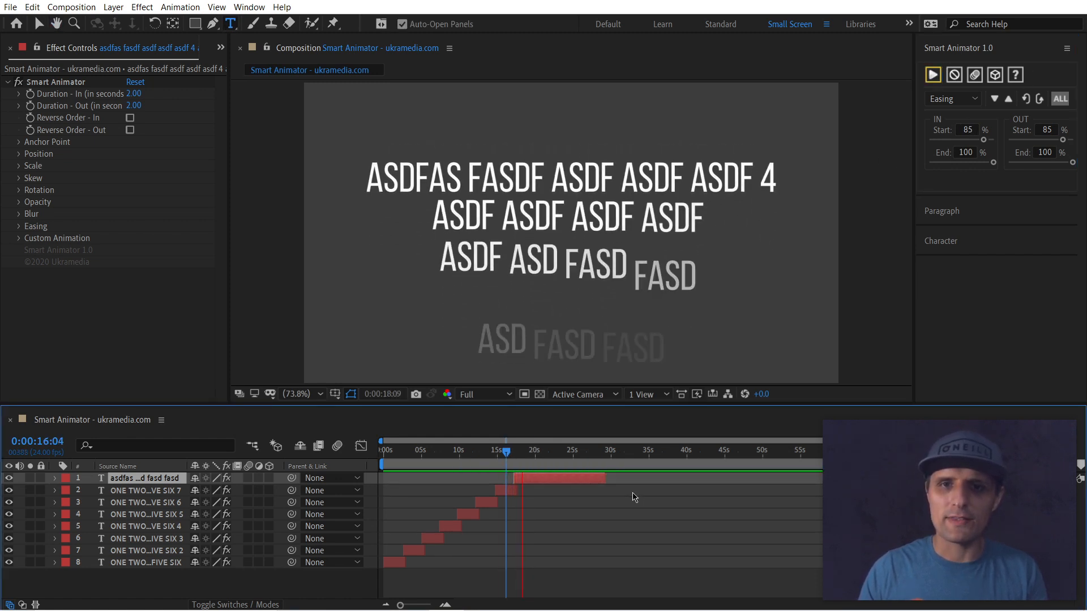
pyautogui.moveTo(560, 480); pyautogui.dragTo(522, 481)
pyautogui.press('space')
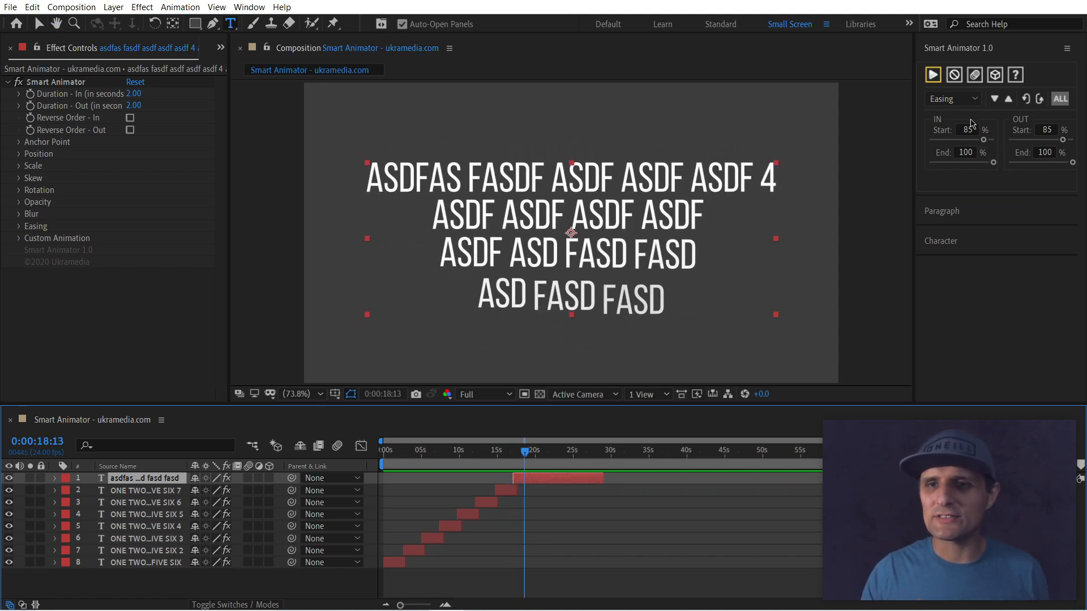
# - Apply a Smart Animator skew of 70 in and -70 out to the topmost text layer
pyautogui.click(962, 101)
pyautogui.click(956, 187)
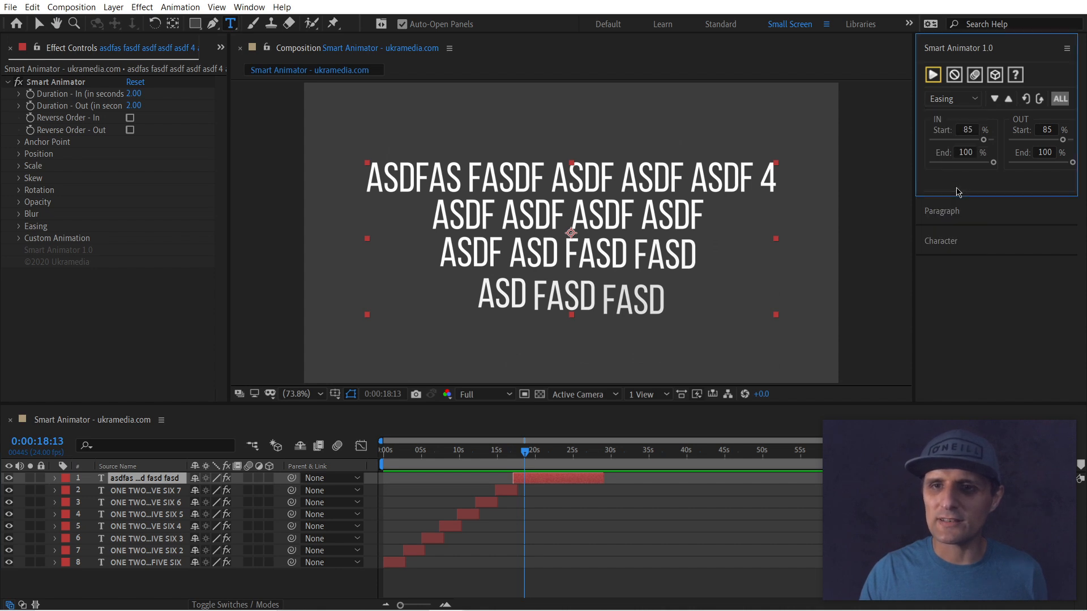
pyautogui.click(958, 99)
pyautogui.click(952, 191)
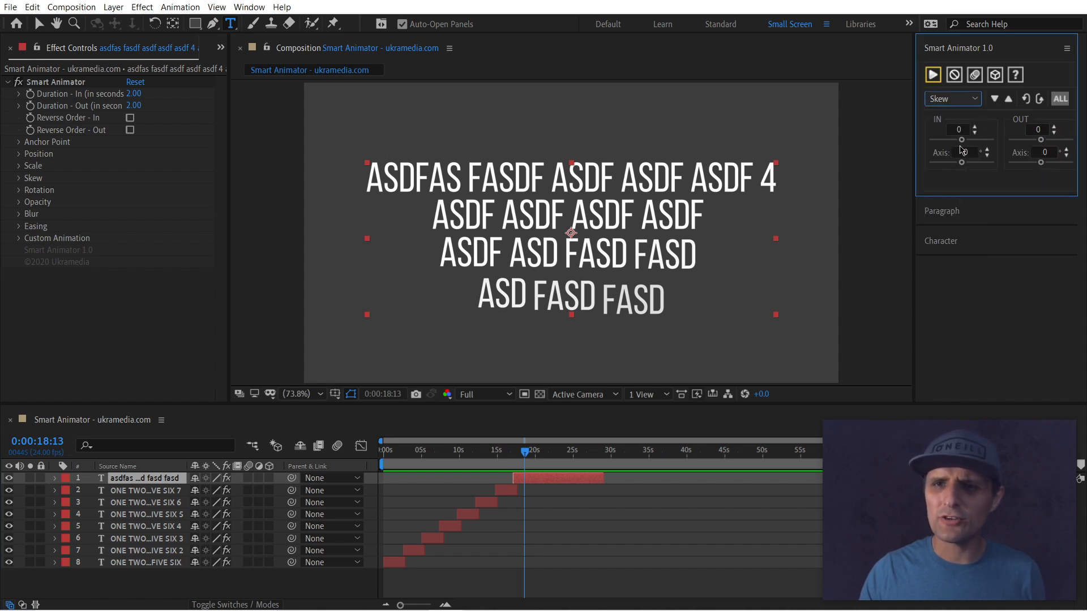
pyautogui.moveTo(961, 142); pyautogui.dragTo(1000, 146)
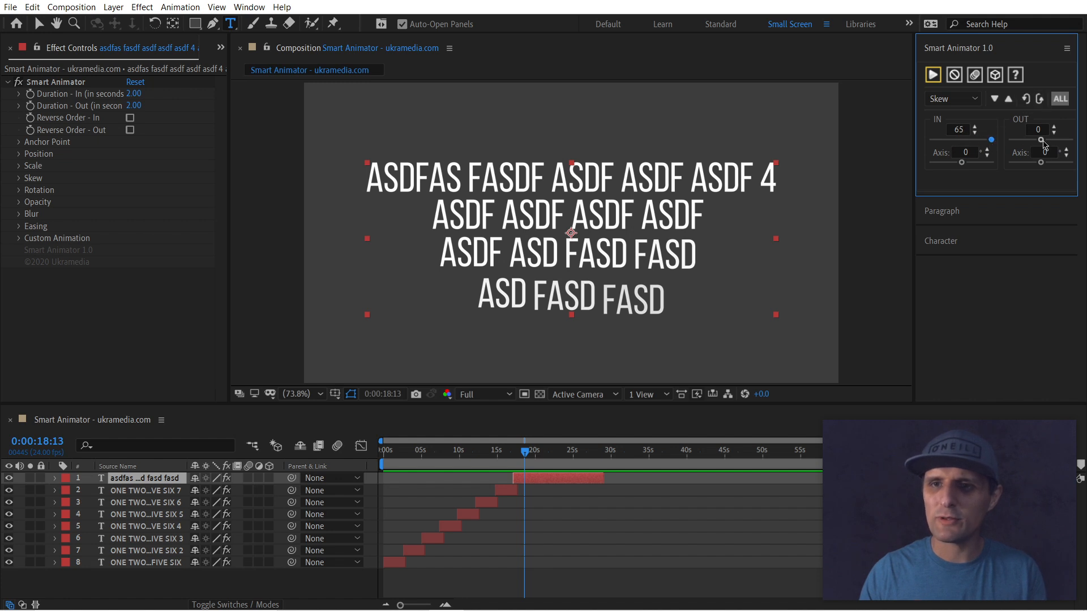
pyautogui.moveTo(991, 140); pyautogui.dragTo(1001, 141)
pyautogui.click(933, 75)
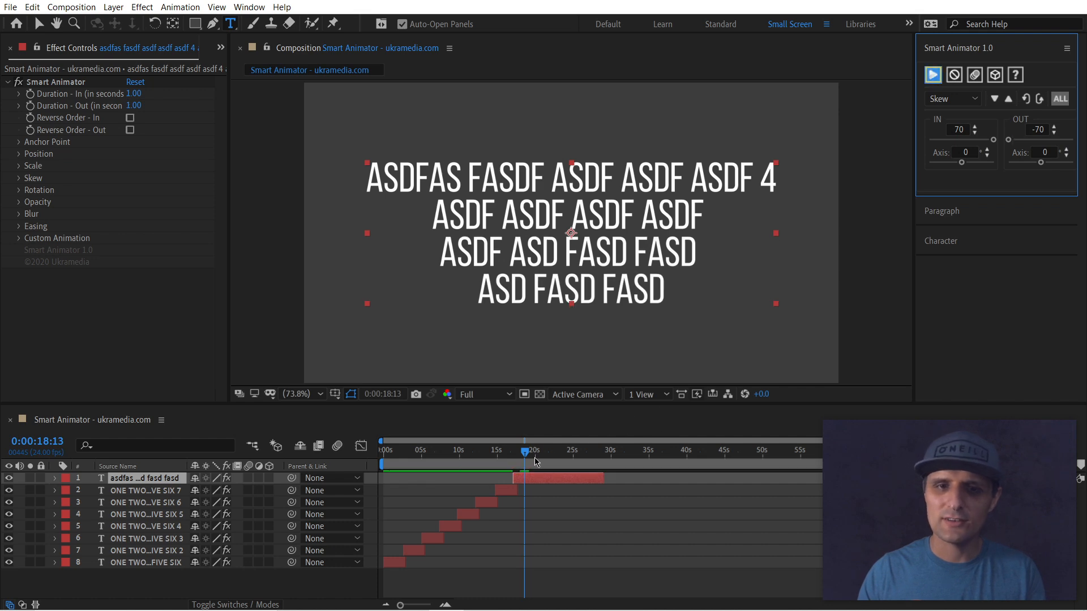
# - Preview the skew animation from just before the topmost layer starts
pyautogui.click(563, 476)
pyautogui.press('i')
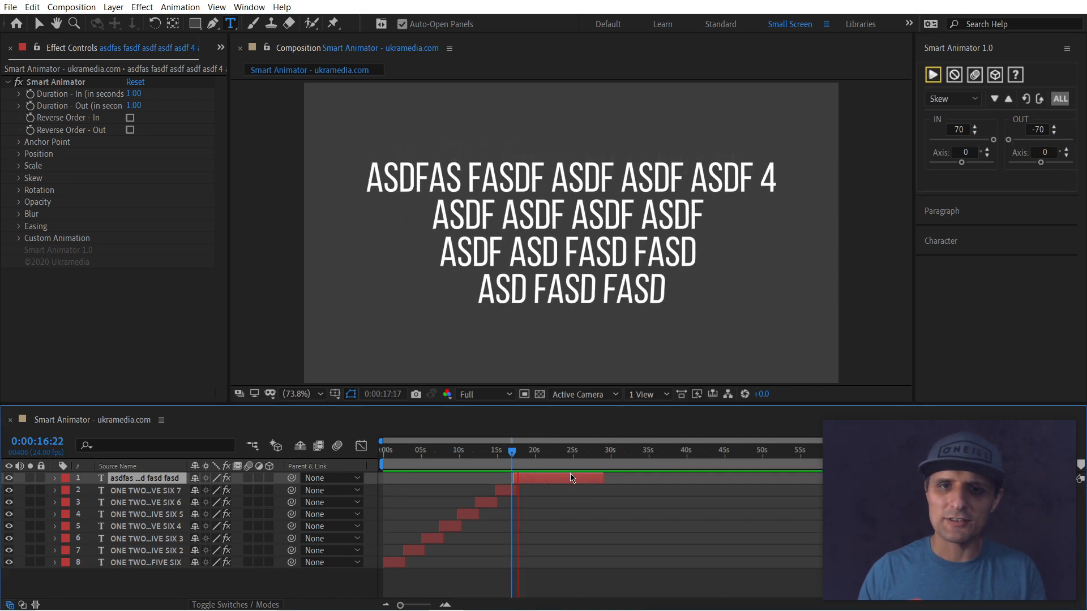
pyautogui.press('space')
# - Set the X position to 300 in and -300 out and the opacity to 0% both ways, and apply them
pyautogui.click(953, 98)
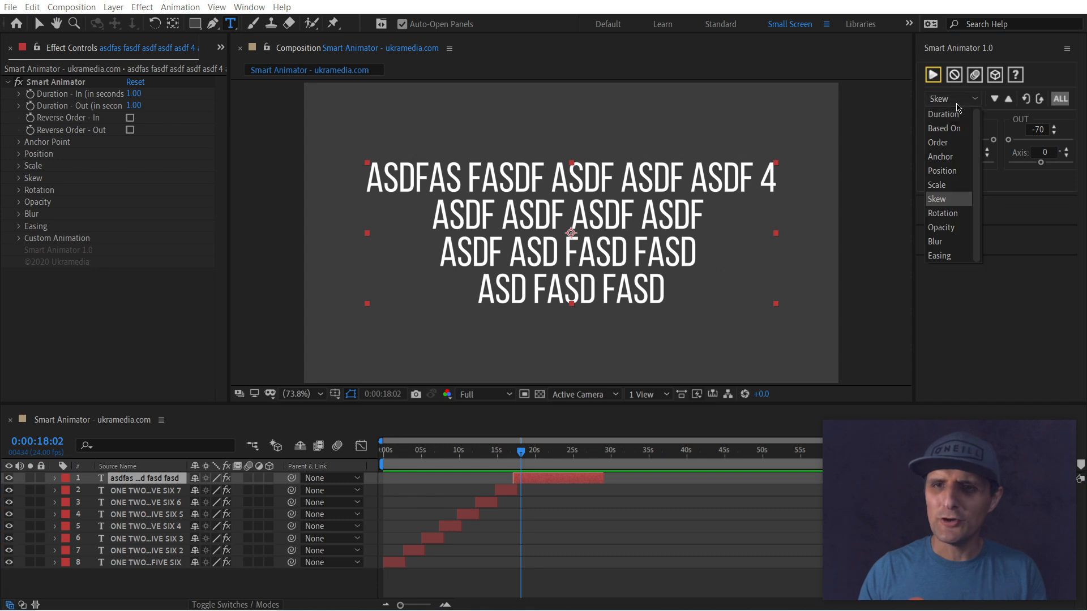
pyautogui.click(956, 172)
pyautogui.click(967, 133)
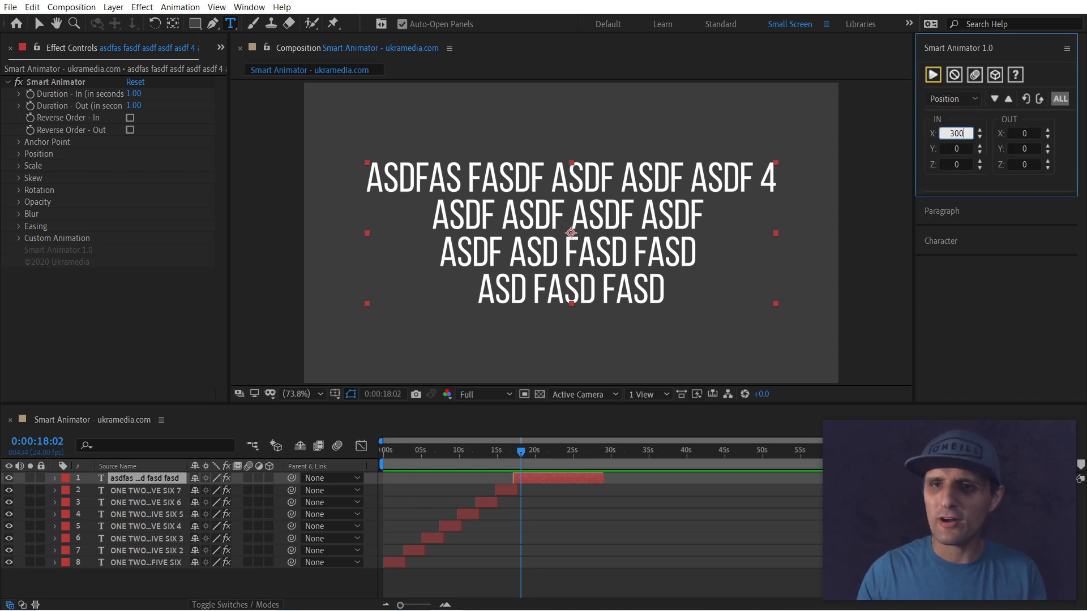
pyautogui.click(1027, 132)
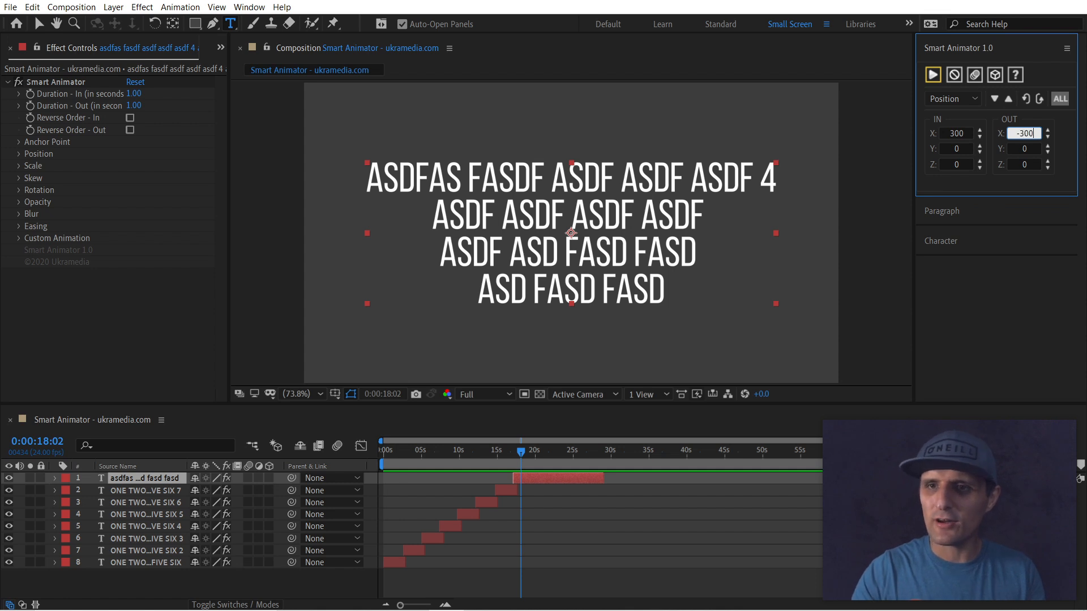
pyautogui.click(957, 99)
pyautogui.click(946, 234)
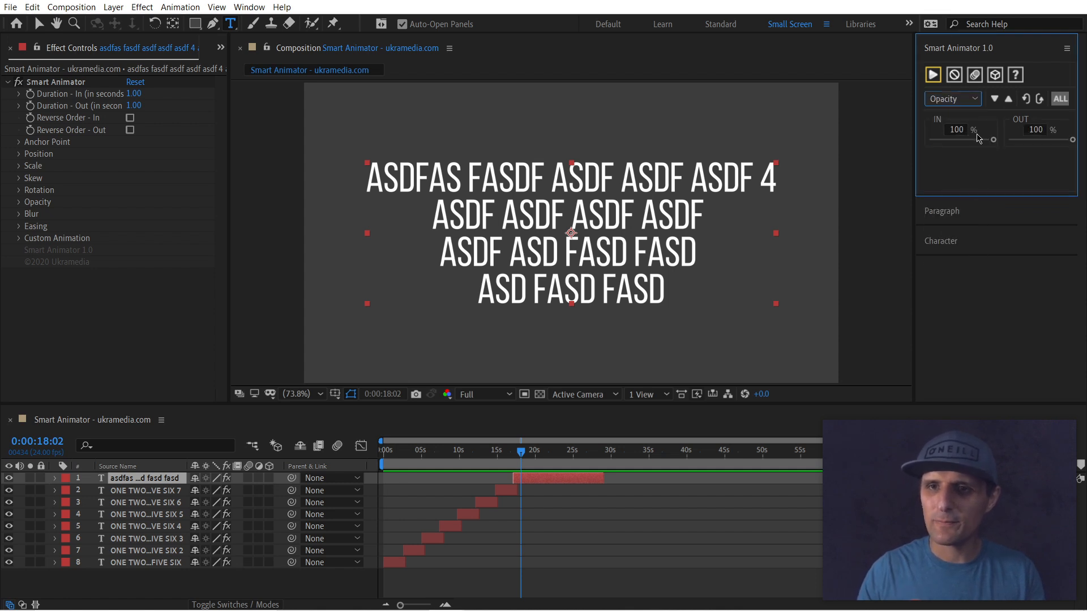
pyautogui.click(933, 74)
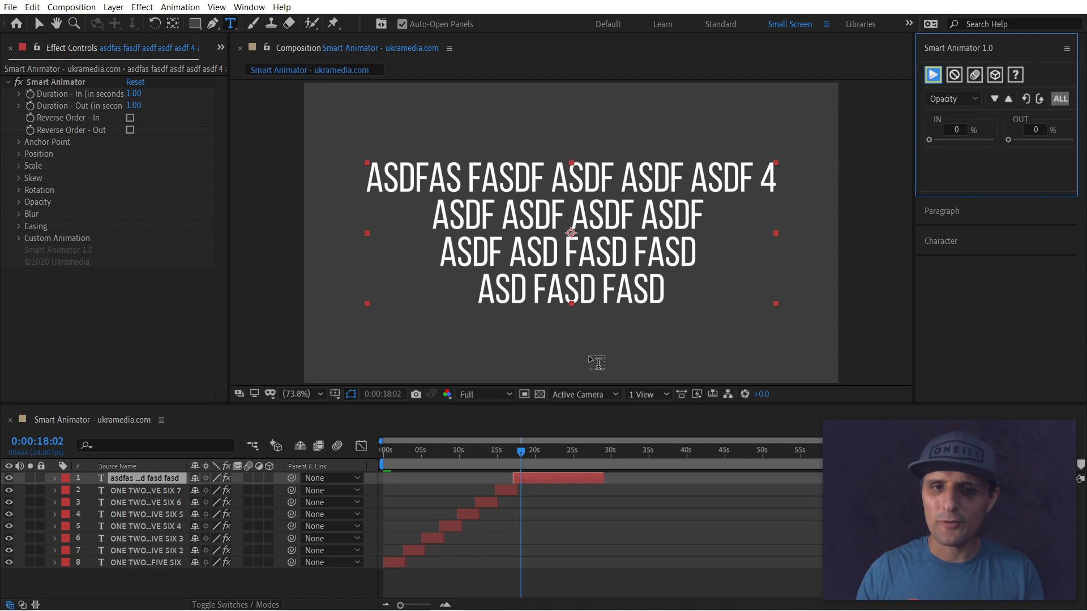
# - Preview the combined skew, position and opacity animation on the topmost layer, and park the playhead at about 18 seconds
pyautogui.press('space')
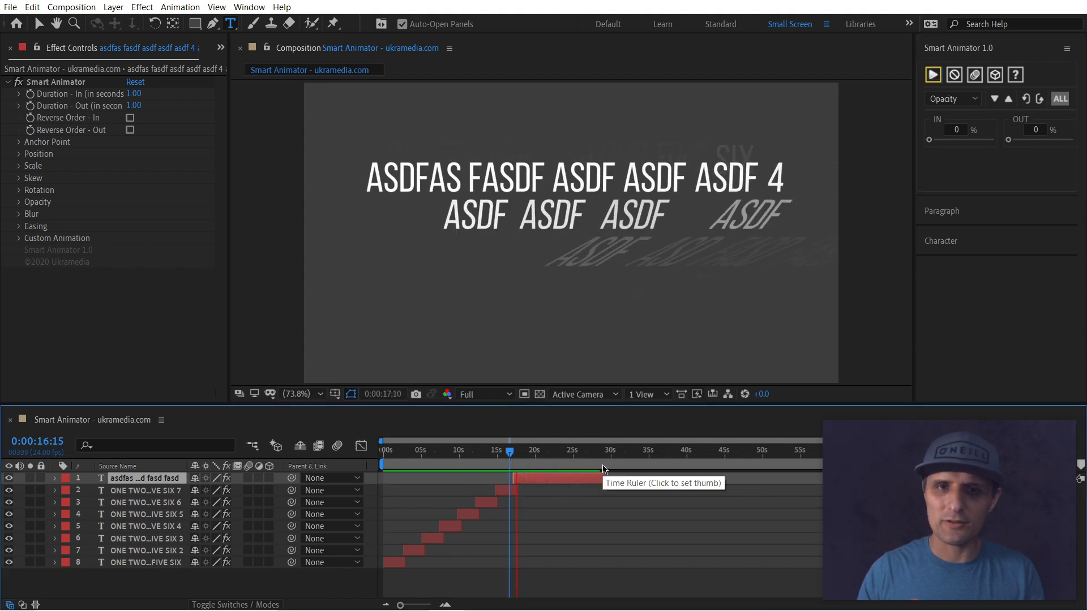
pyautogui.press('space')
pyautogui.moveTo(522, 457); pyautogui.dragTo(518, 457)
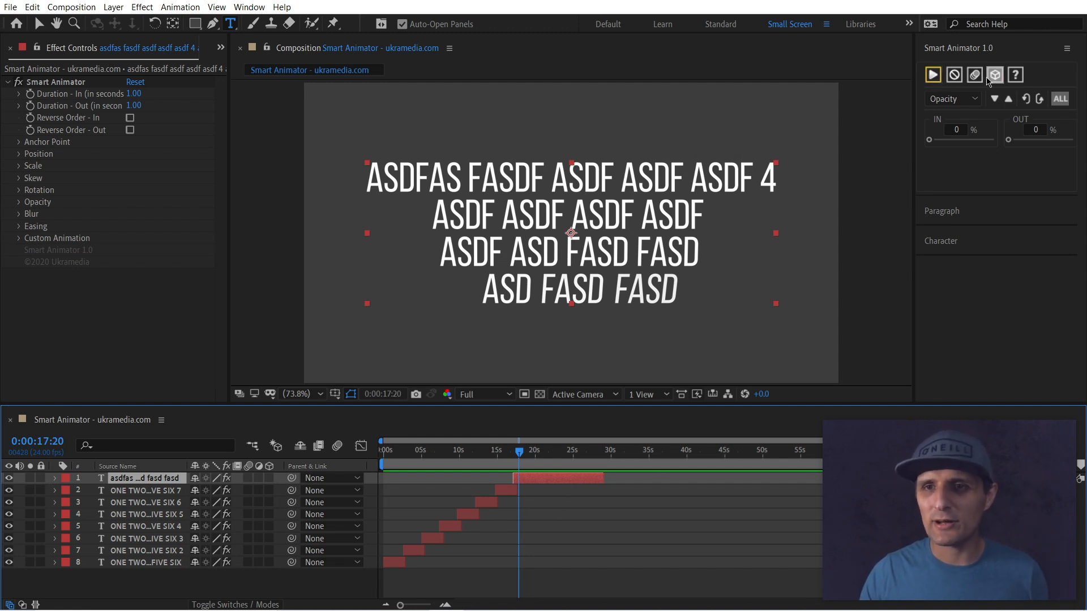
# - Select all eight text layers and switch their motion blur on and back off
pyautogui.keyDown('shift'); pyautogui.click(396, 564); pyautogui.keyUp('shift')
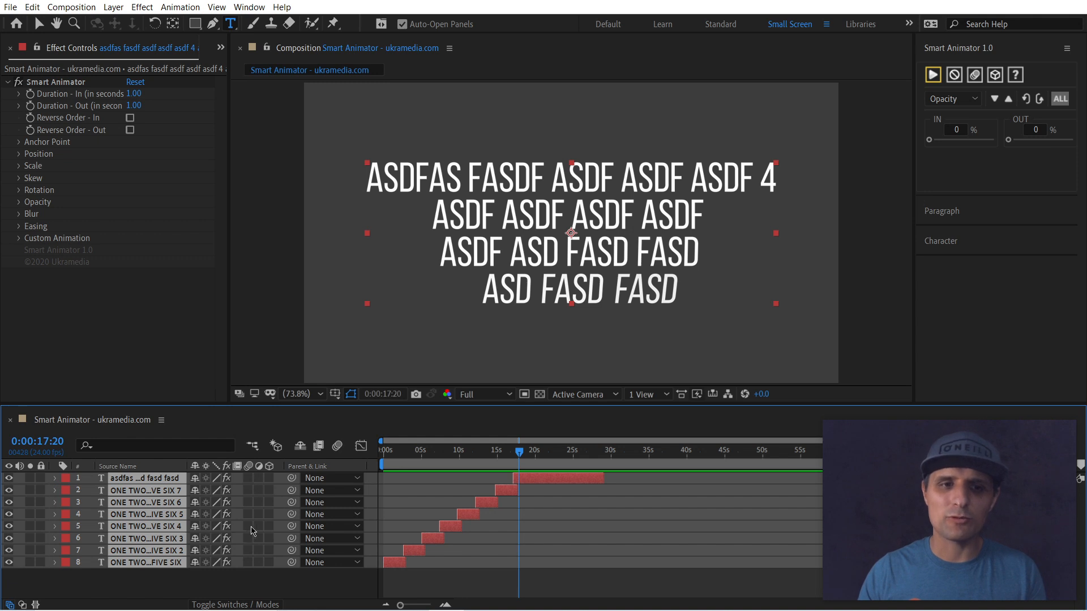
pyautogui.click(974, 75)
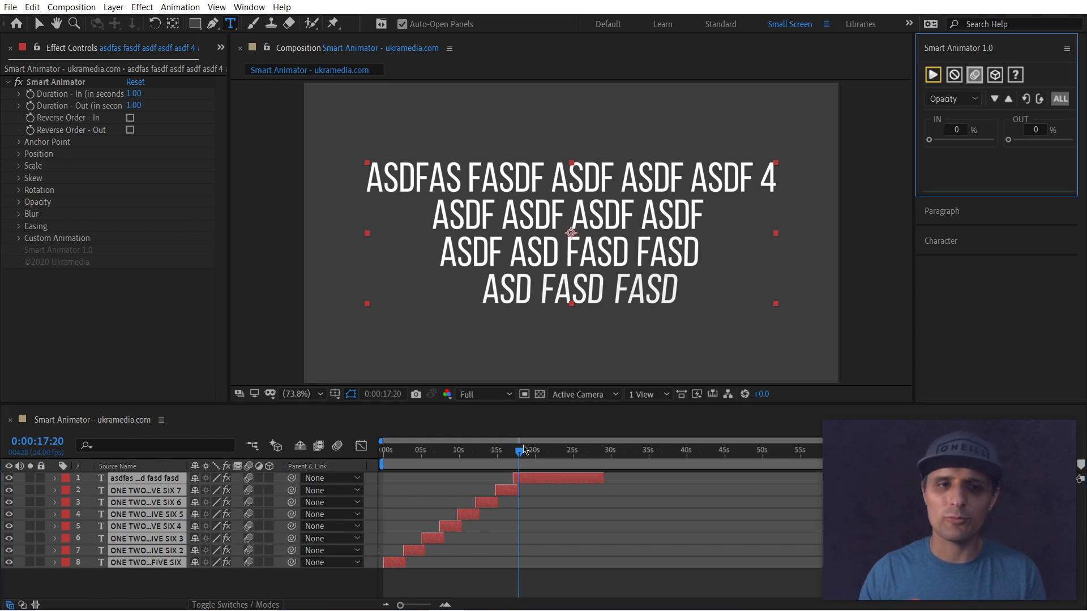
pyautogui.click(979, 81)
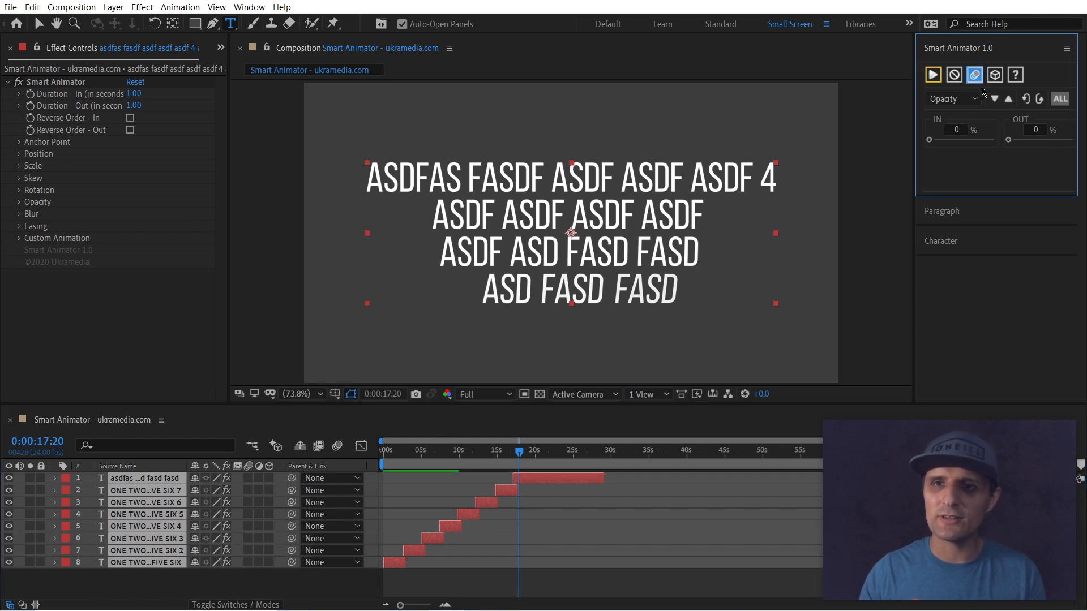
# - Enable per-character 3D on all text layers, collapse their revealed properties, and reselect every layer
pyautogui.click(998, 78)
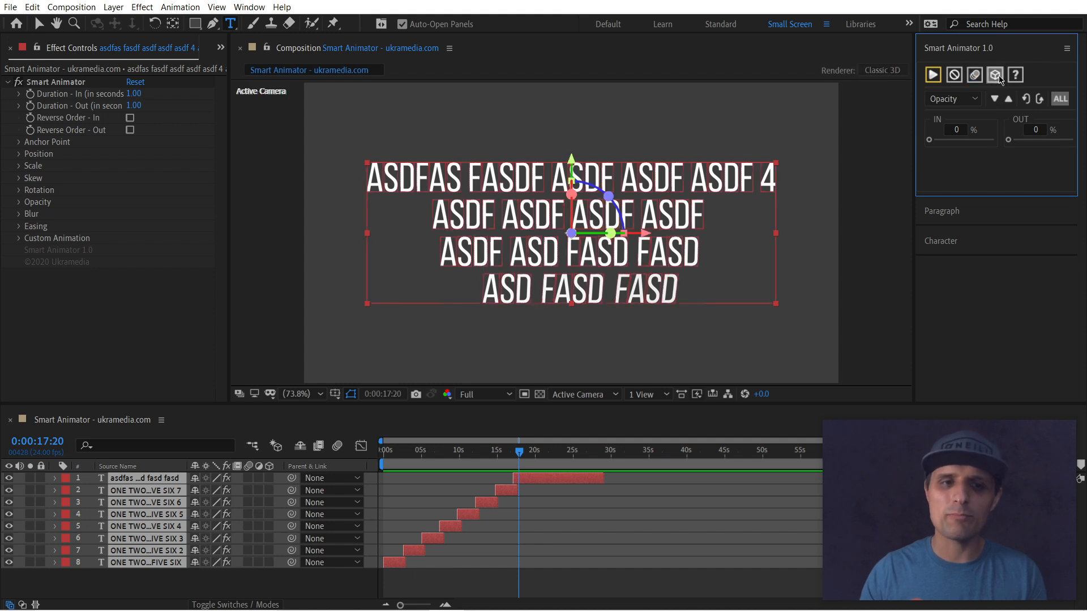
pyautogui.click(595, 533)
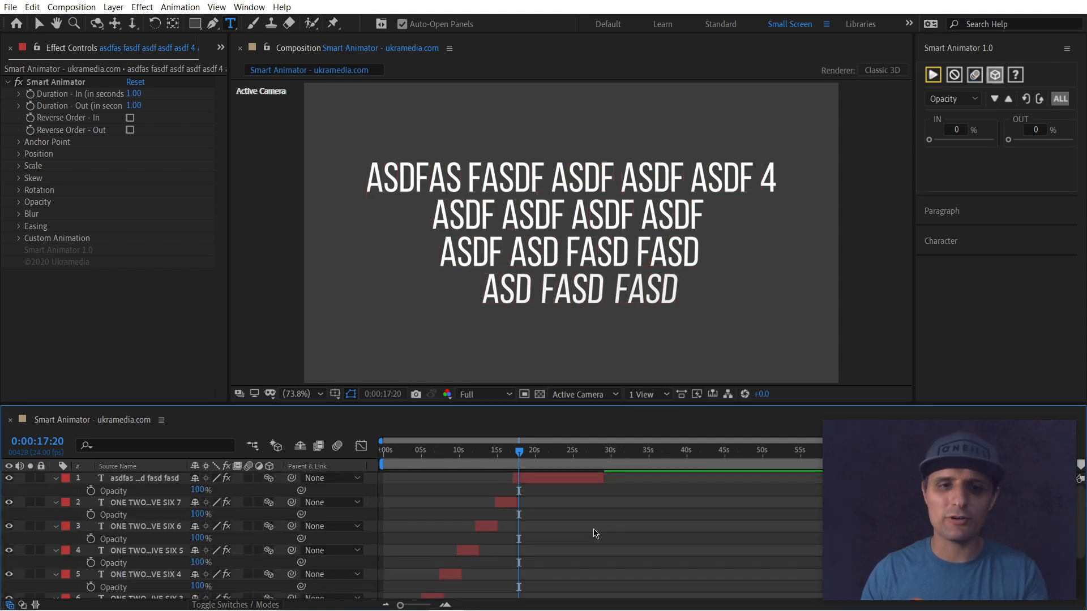
pyautogui.press('u')
pyautogui.hotkey('ctrl', 'a')
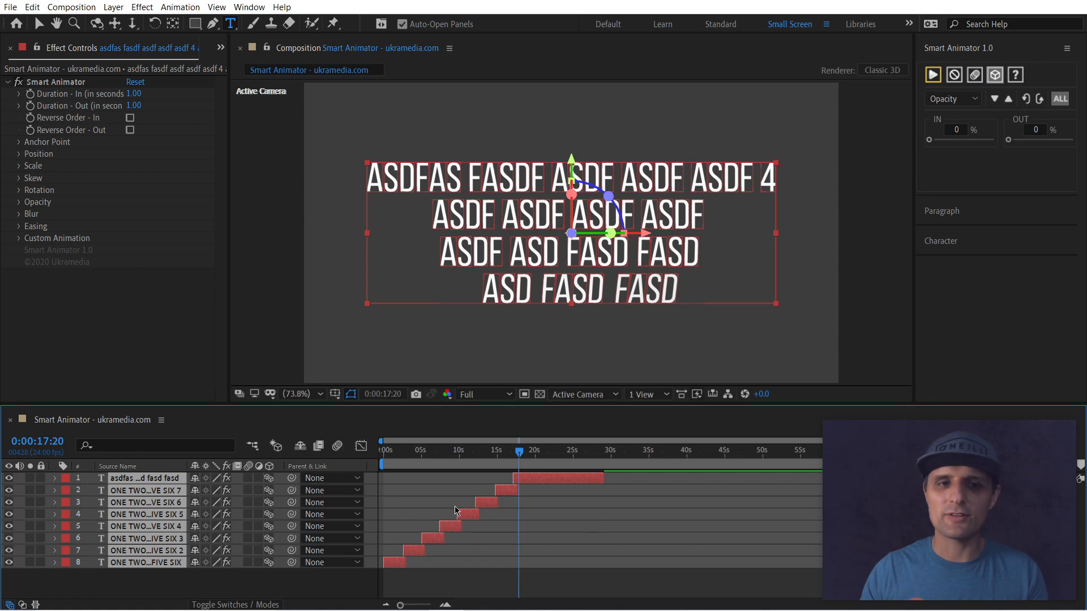
# - Reset the in and out position values to 0 in Smart Animator
pyautogui.click(953, 98)
pyautogui.click(944, 113)
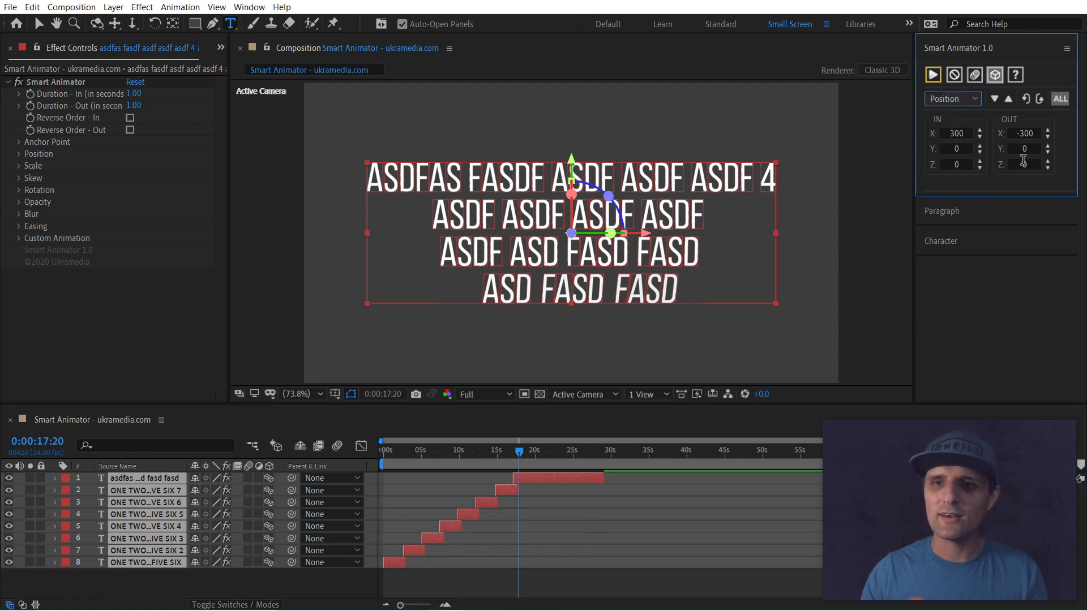
pyautogui.click(952, 99)
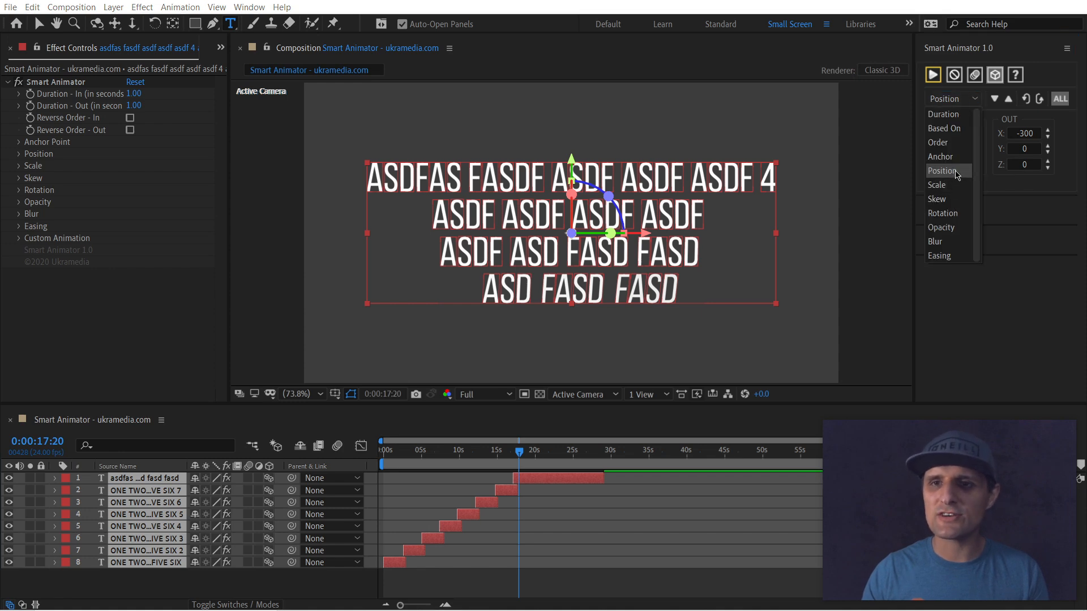
pyautogui.click(1041, 99)
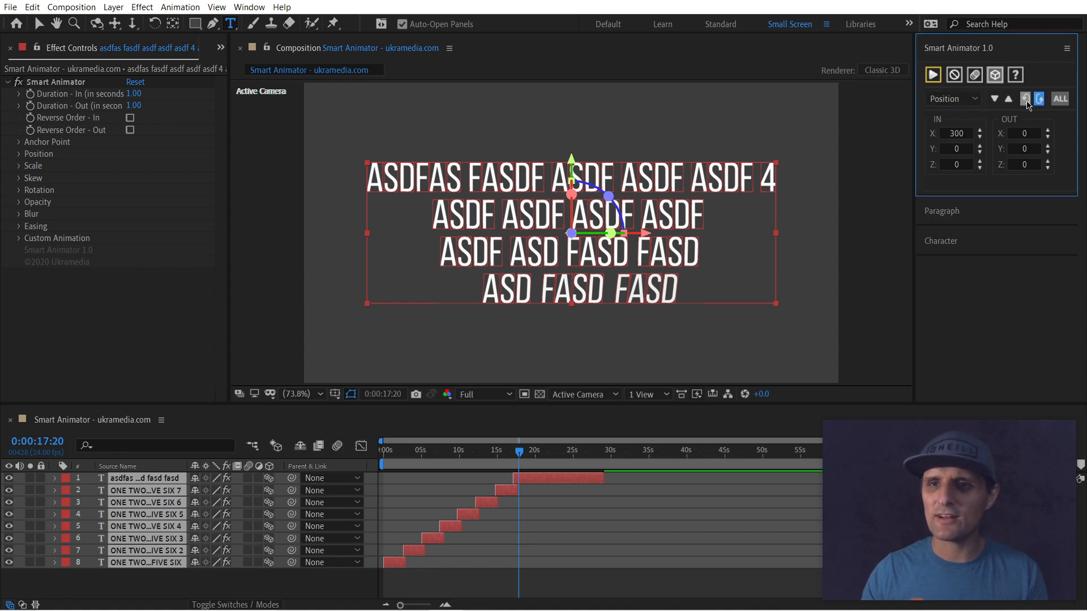
# - Set the X rotation to 90 in and -90 out, apply it to all text layers, and check the motion around 17 seconds
pyautogui.click(952, 98)
pyautogui.click(950, 214)
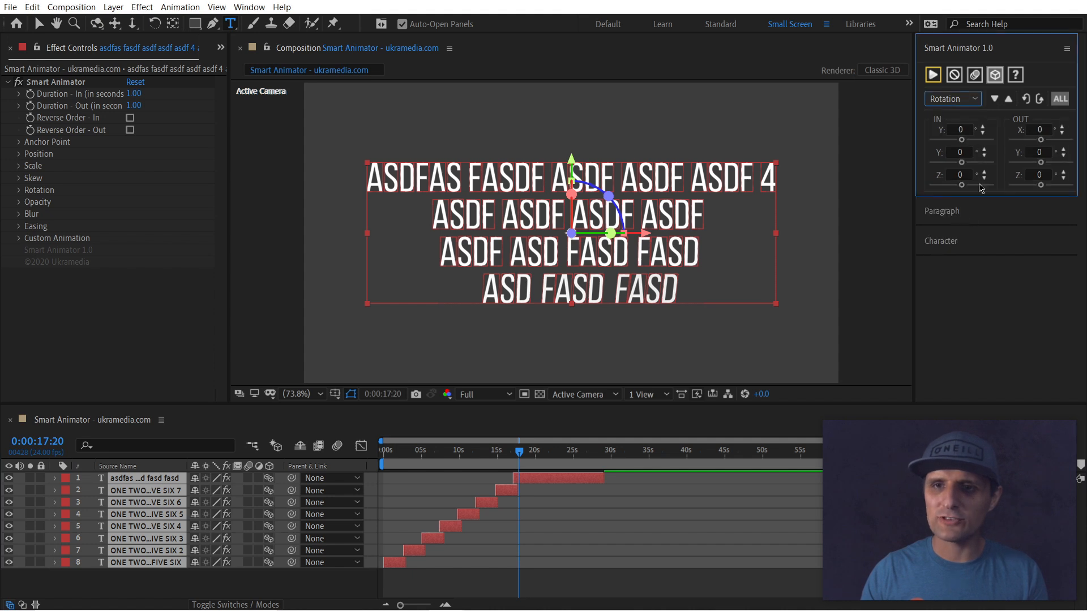
pyautogui.write('90')
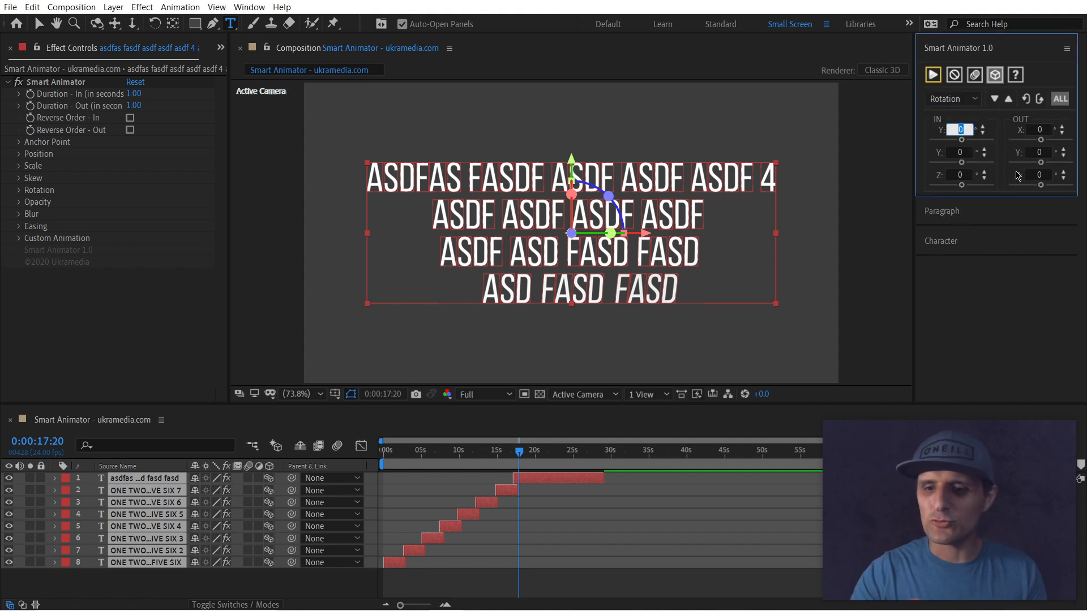
pyautogui.click(1040, 130)
pyautogui.write('-90')
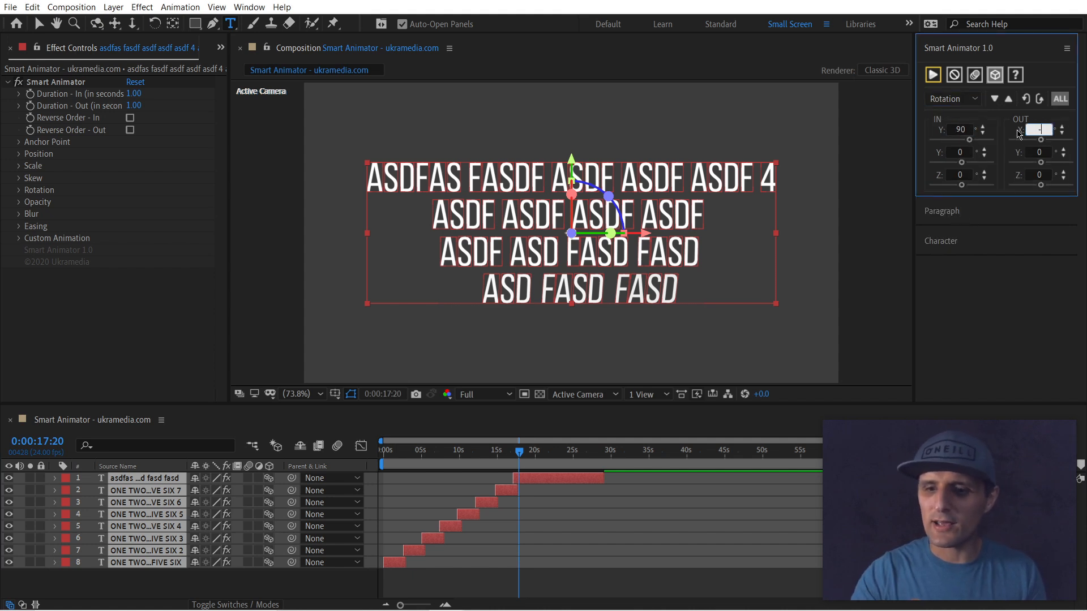
pyautogui.click(934, 72)
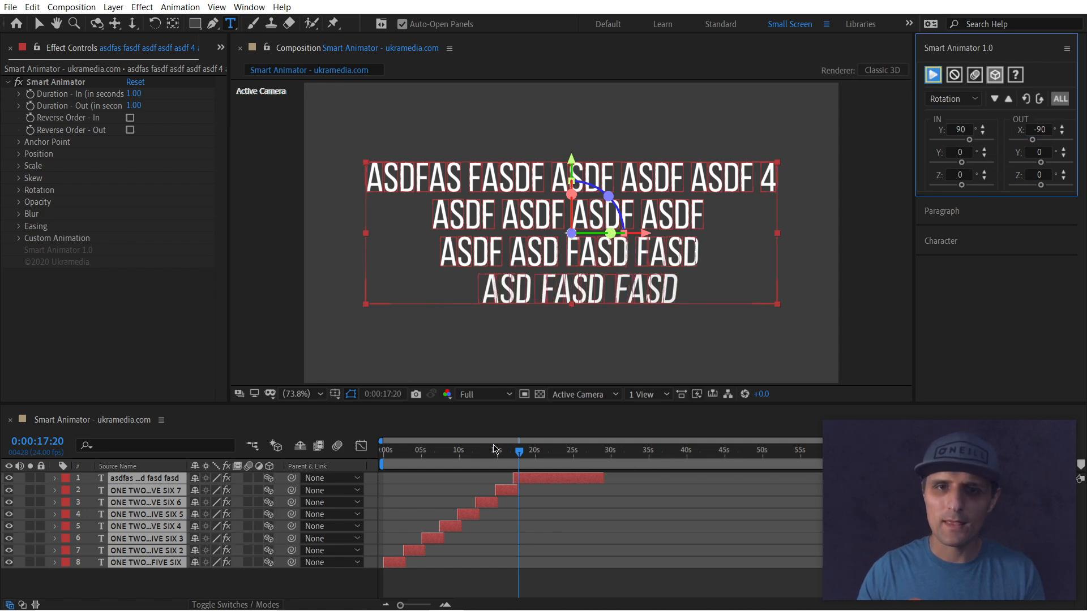
pyautogui.moveTo(519, 451); pyautogui.dragTo(513, 453)
# - Set the opacity to 0% in and out, apply it to the selected layers, and preview the fading rotation
pyautogui.click(953, 99)
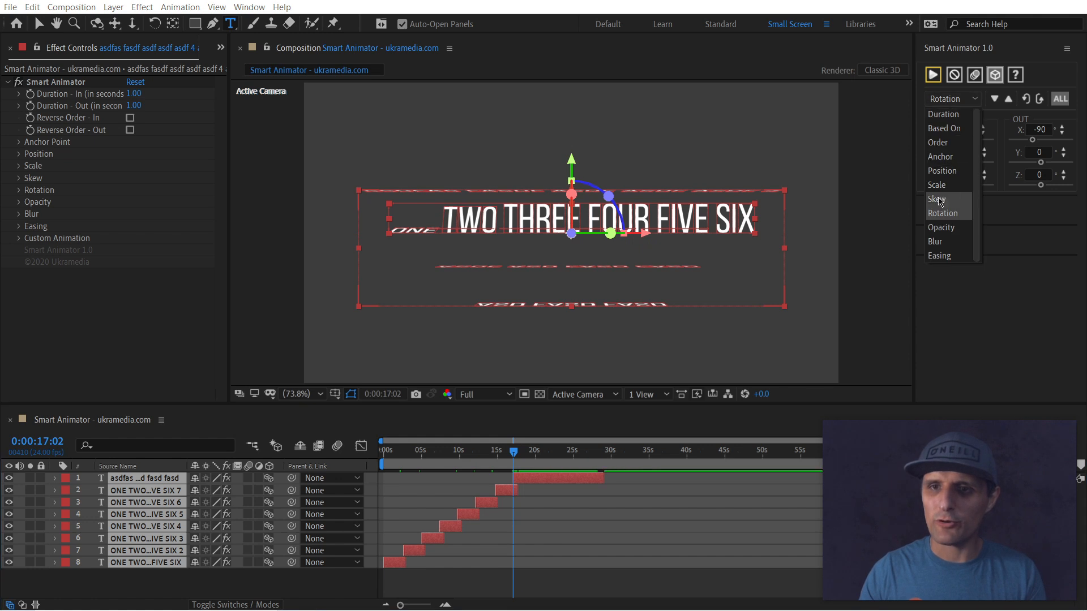
pyautogui.click(940, 233)
pyautogui.click(938, 142)
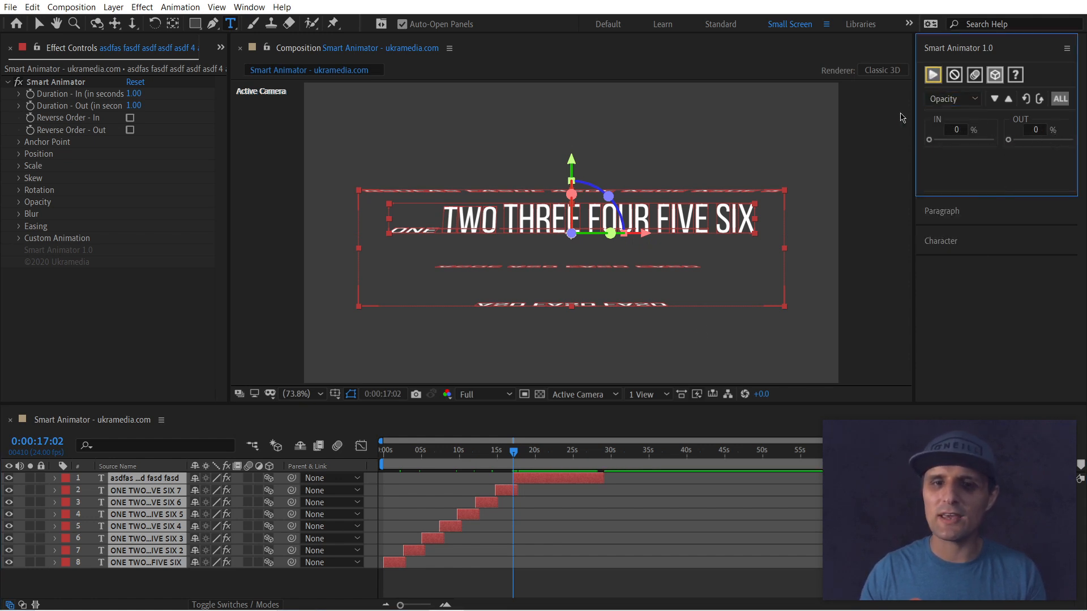
pyautogui.click(933, 75)
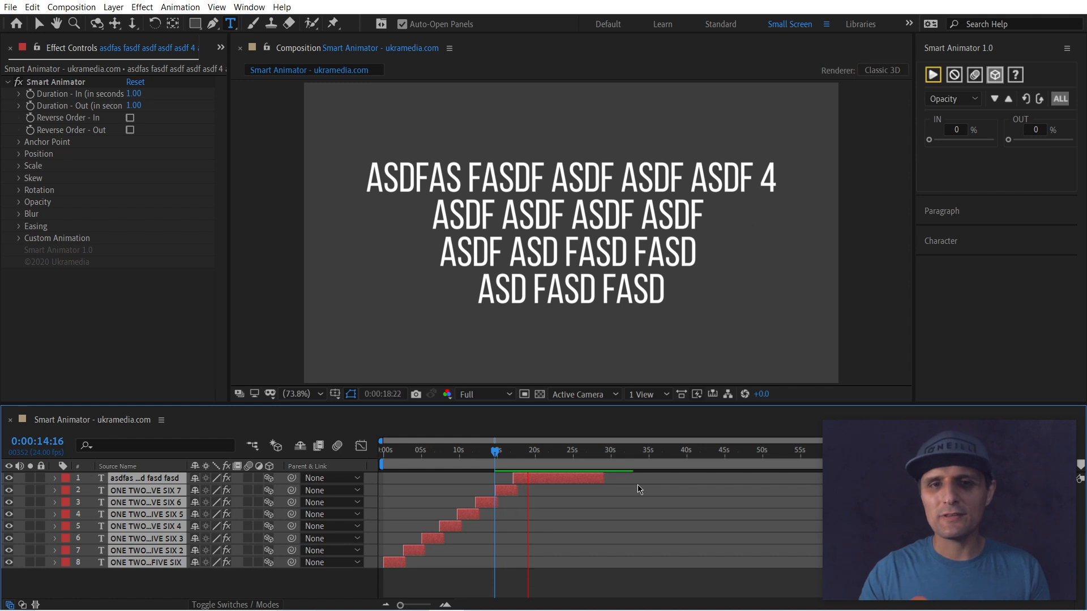
pyautogui.press('space')
pyautogui.moveTo(495, 452); pyautogui.dragTo(516, 452)
# - Set the Y position to 100 in and -100 out, and apply it to all text layers
pyautogui.click(954, 99)
pyautogui.click(954, 165)
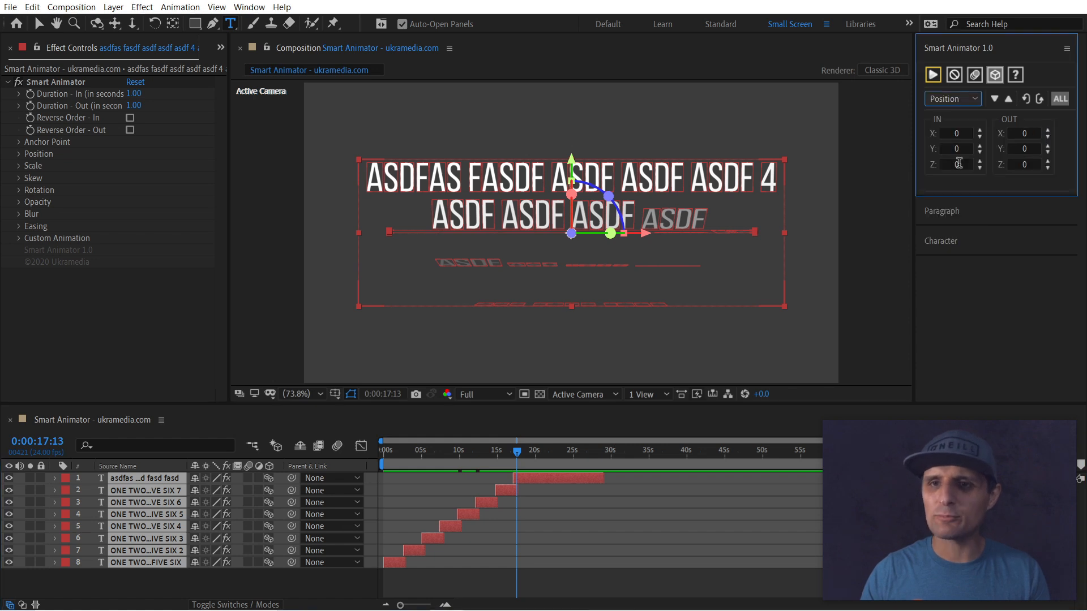
pyautogui.click(969, 150)
pyautogui.write('100')
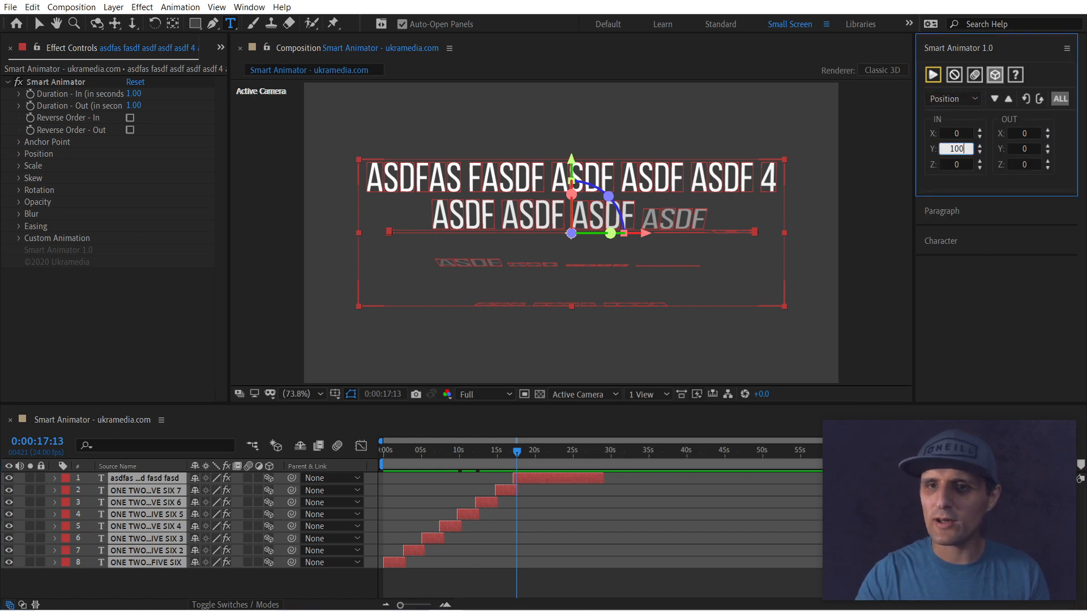
pyautogui.click(1039, 148)
pyautogui.write('-100')
pyautogui.click(932, 75)
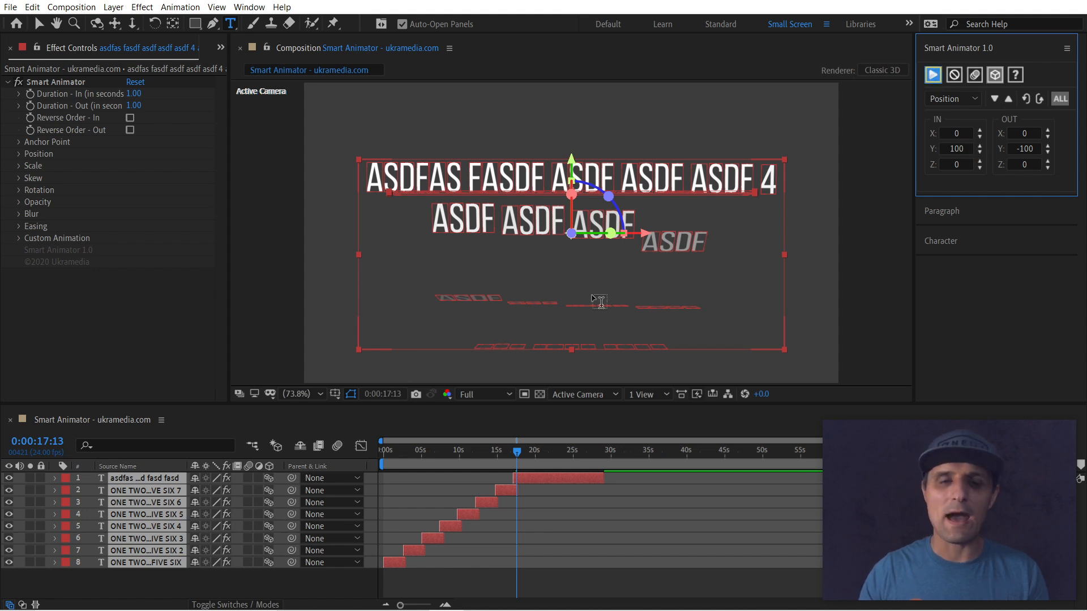
# - Preview the combined rotation, opacity and Y position animation from about 17 seconds and from the start of the timeline
pyautogui.click(511, 455)
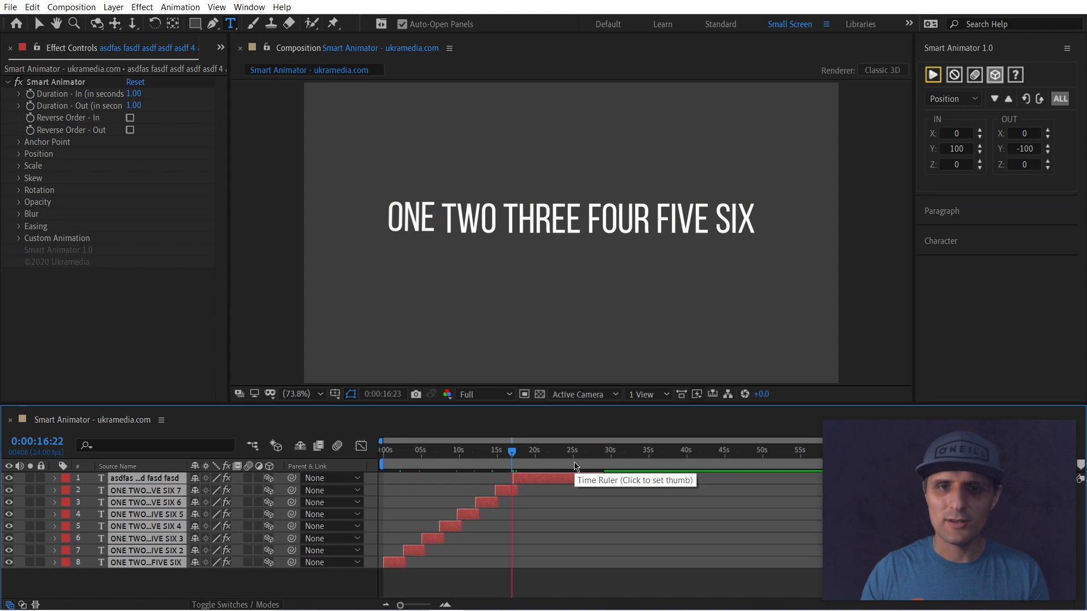
pyautogui.press('space')
pyautogui.click(392, 452)
pyautogui.press('Home')
pyautogui.click(627, 505)
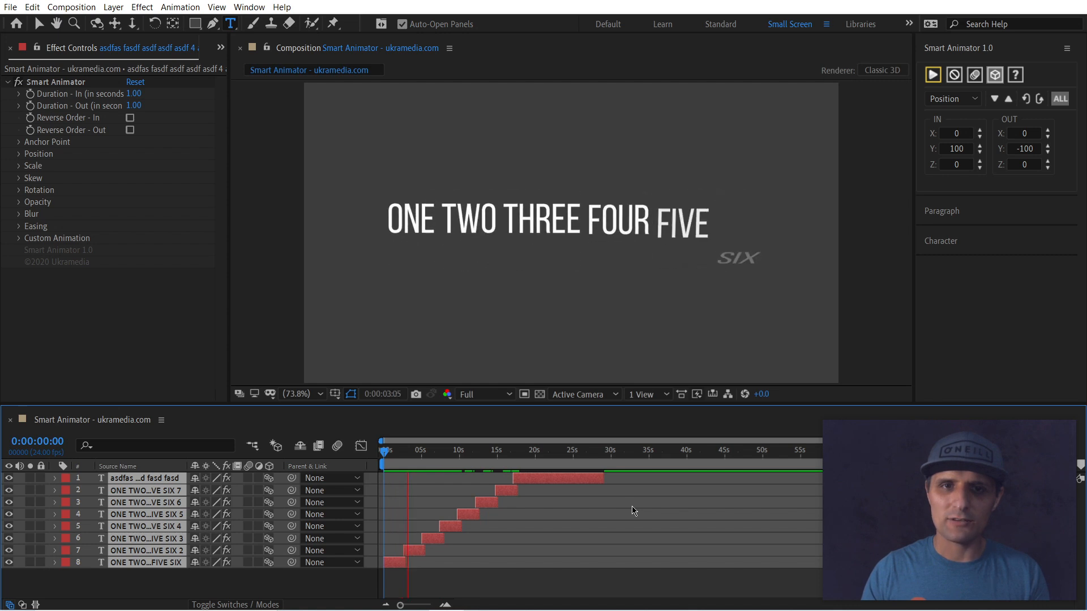
pyautogui.press('space')
# - Shift text layer 7 earlier to start at about 2 seconds, overlapping the end of layer 8, and preview the transition
pyautogui.click(477, 557)
pyautogui.moveTo(413, 552); pyautogui.dragTo(410, 552)
pyautogui.moveTo(398, 463); pyautogui.dragTo(403, 463)
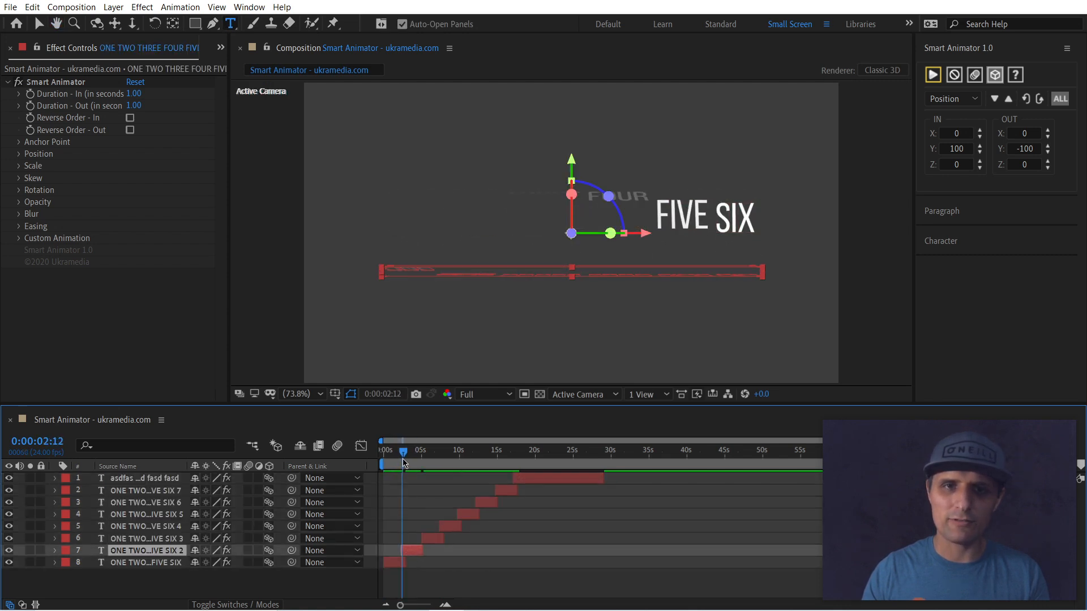
pyautogui.moveTo(411, 555); pyautogui.dragTo(408, 554)
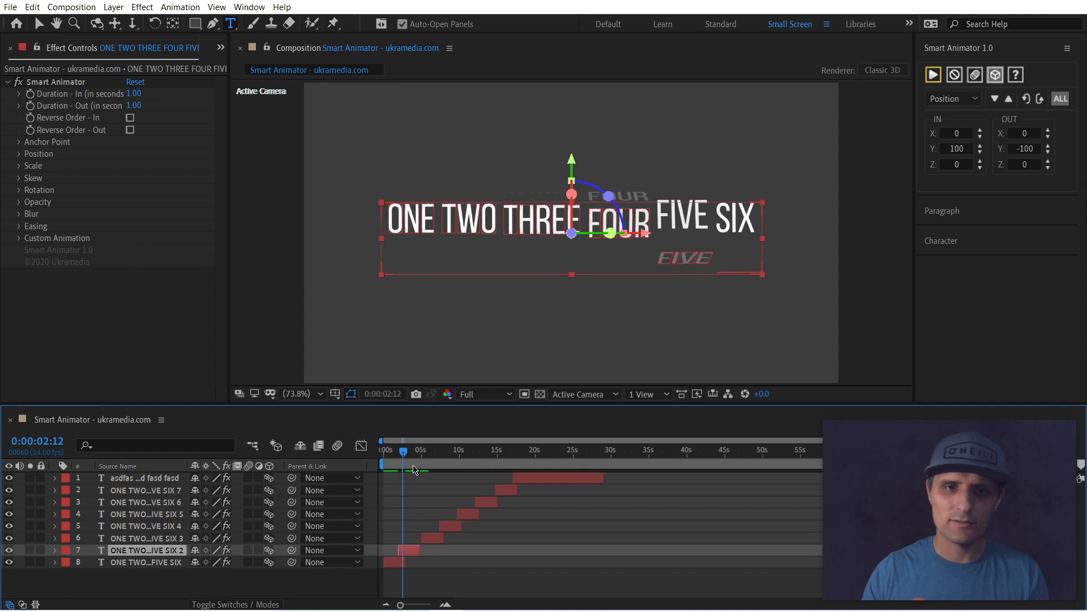
pyautogui.moveTo(402, 454); pyautogui.dragTo(396, 458)
pyautogui.press('space')
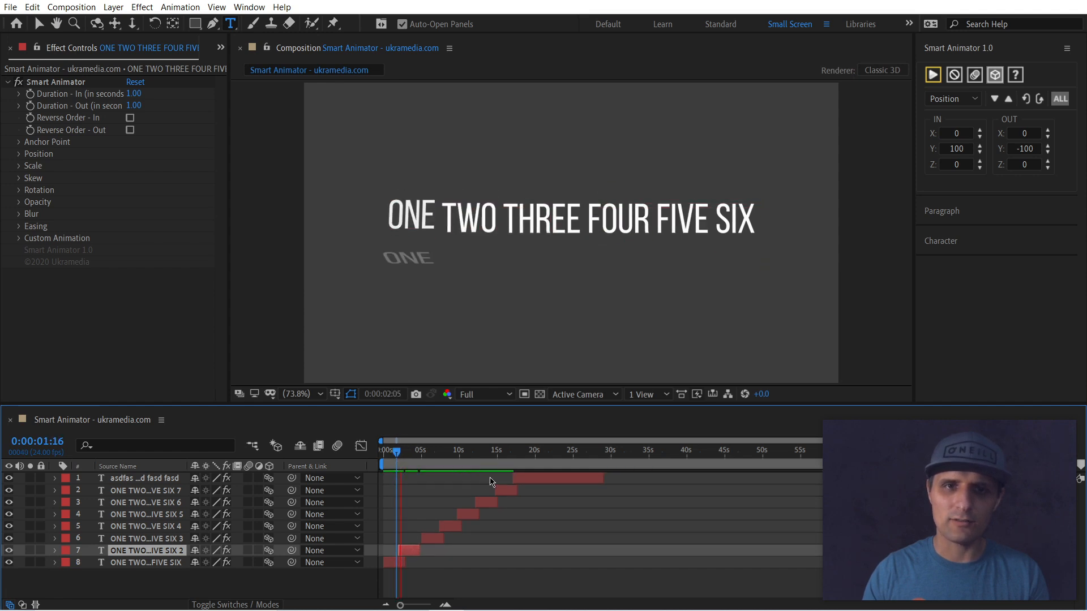
pyautogui.press('space')
pyautogui.hotkey('ctrl', 't')
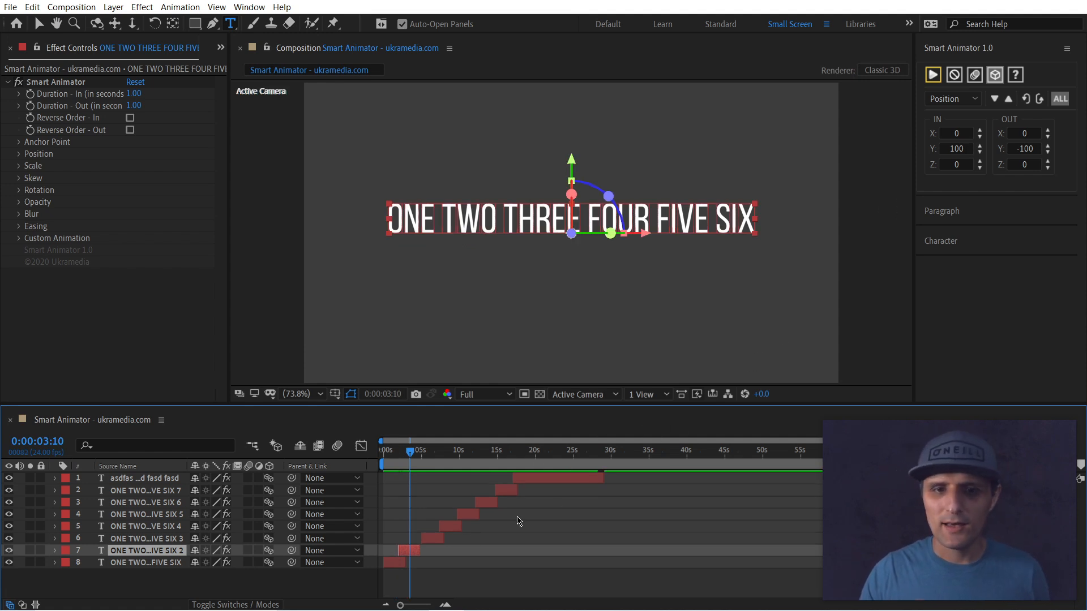
# - Select all eight text layers, remove the Smart Animator effect from them, and scrub the timeline to check the static text
pyautogui.click(397, 564)
pyautogui.keyDown('shift'); pyautogui.click(548, 479); pyautogui.keyUp('shift')
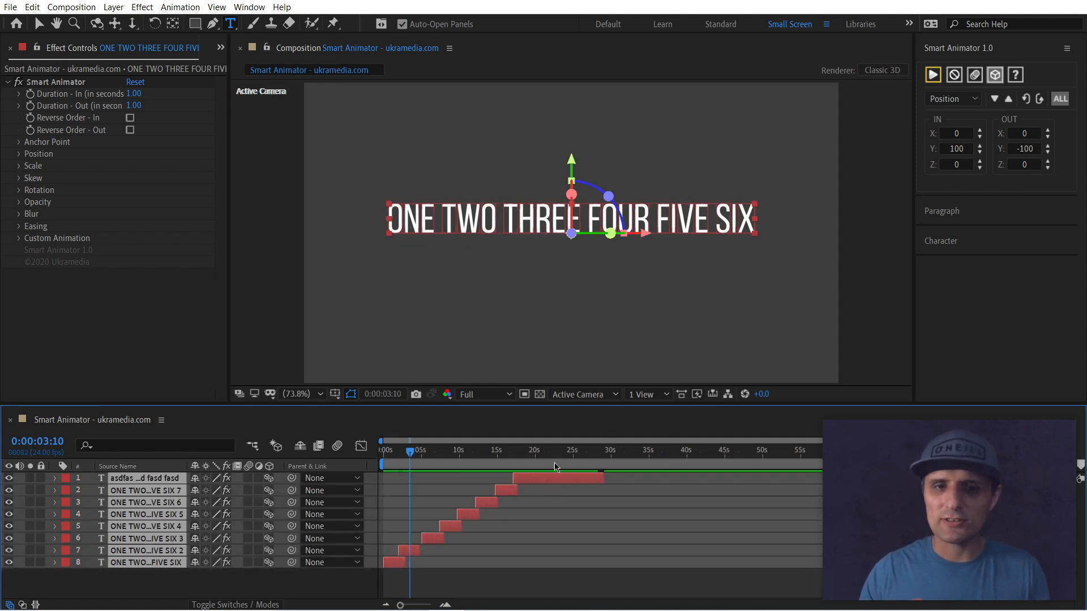
pyautogui.click(954, 76)
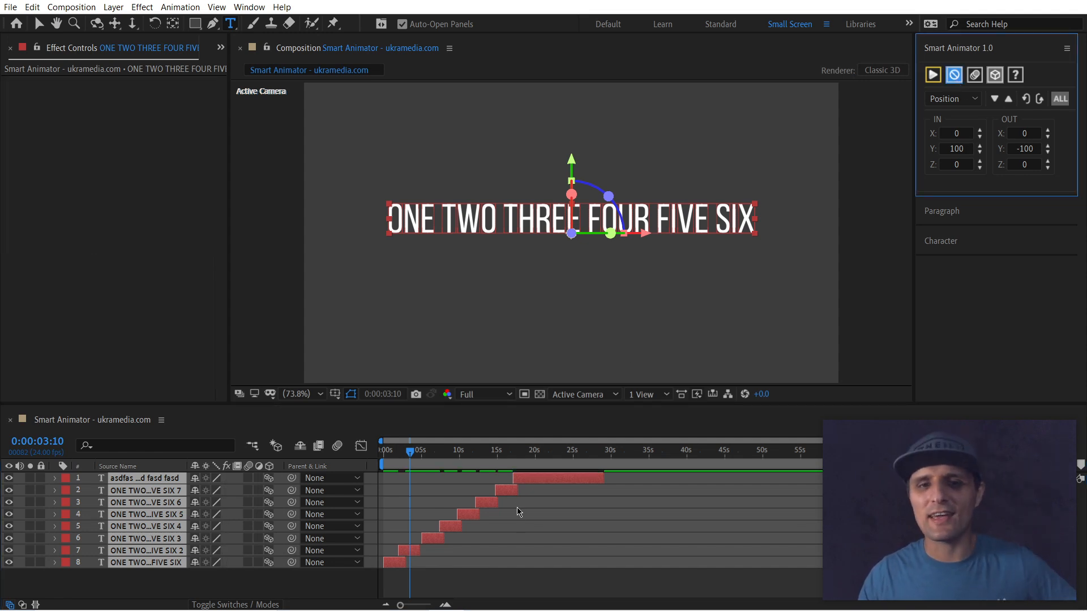
pyautogui.moveTo(418, 467); pyautogui.dragTo(388, 459)
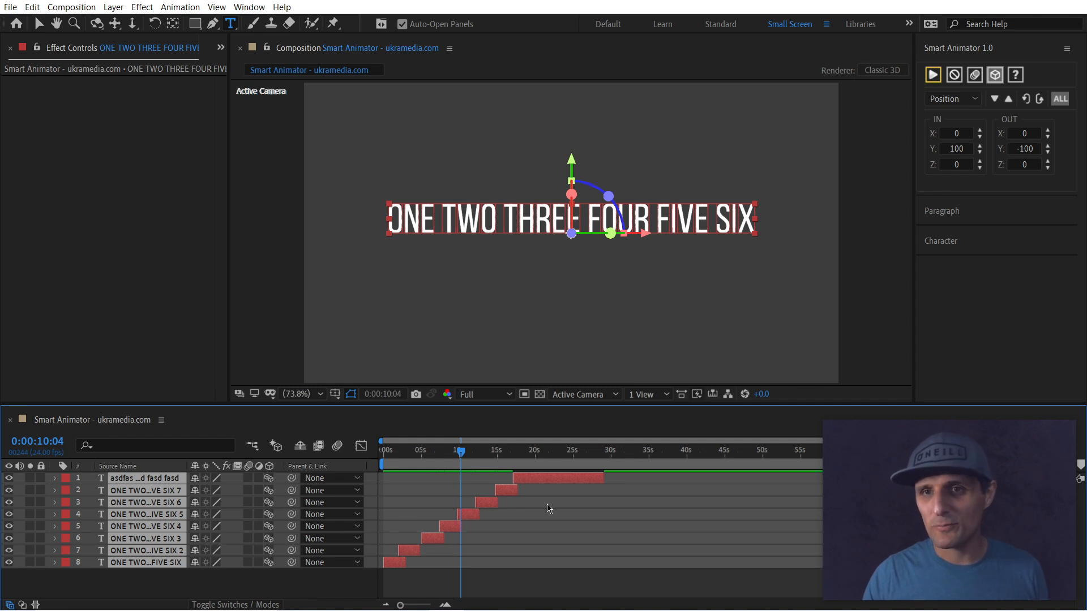
# - Set the X blur to 100 in and out, apply Smart Animator to all layers, and preview from the start
pyautogui.click(957, 99)
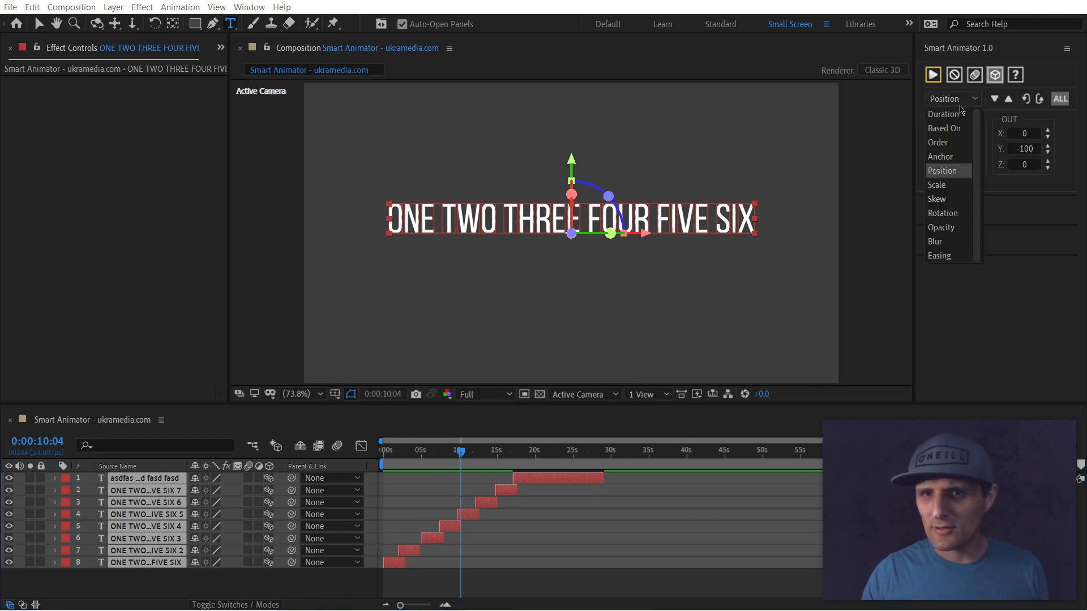
pyautogui.click(956, 244)
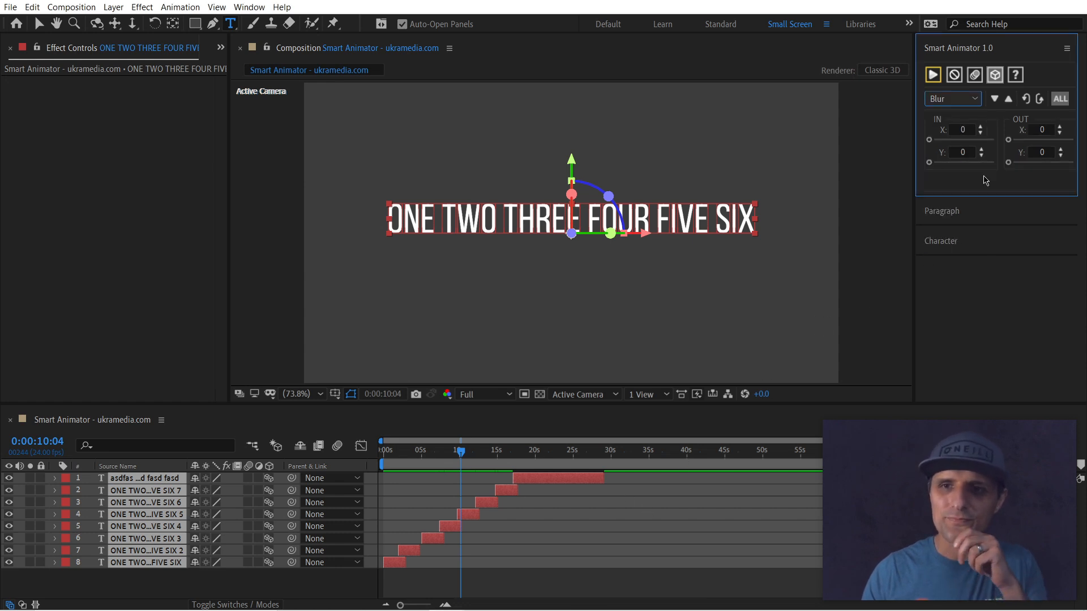
pyautogui.moveTo(971, 131); pyautogui.dragTo(993, 141)
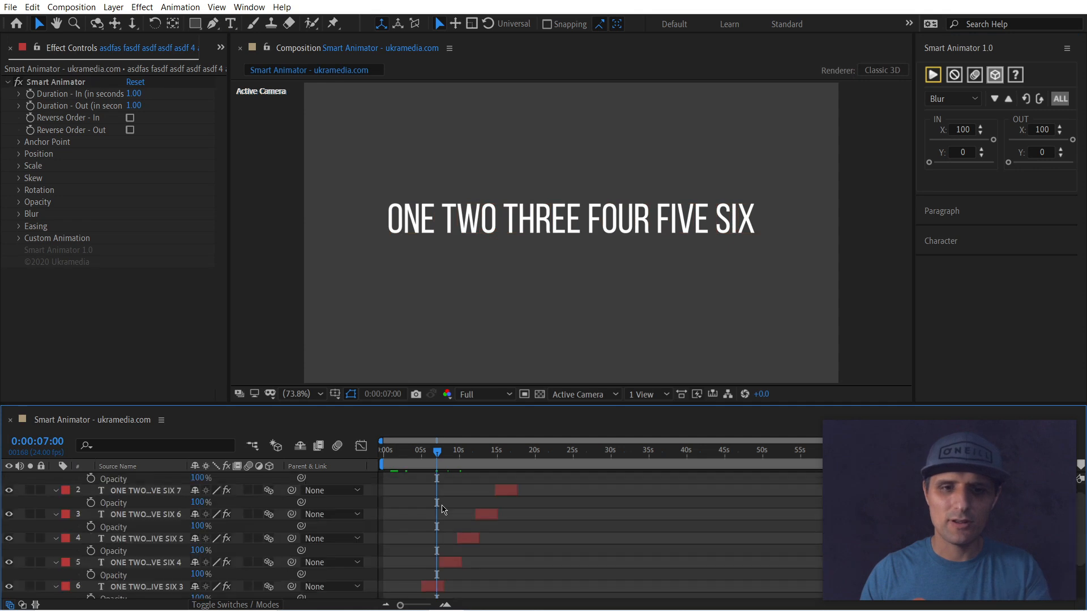
pyautogui.moveTo(399, 461)
pyautogui.mouseDown()
pyautogui.moveTo(373, 462)
pyautogui.moveTo(401, 455)
pyautogui.mouseUp()
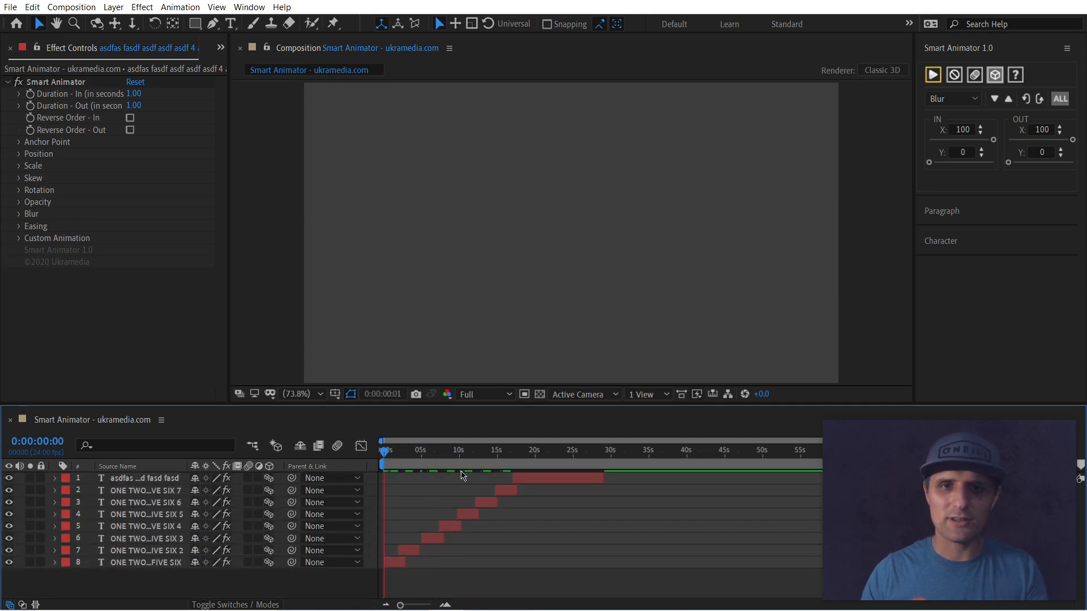
pyautogui.press('space')
# - Clear the other animation values, reapply only the X blur of 100 in and out to all eight layers, and preview it
pyautogui.click(1039, 102)
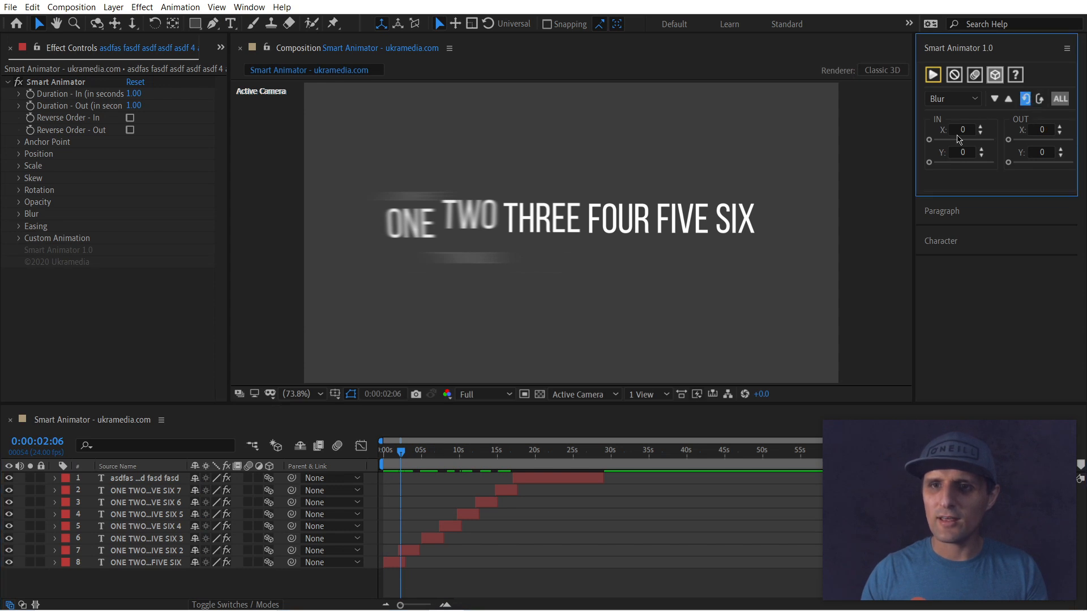
pyautogui.click(932, 75)
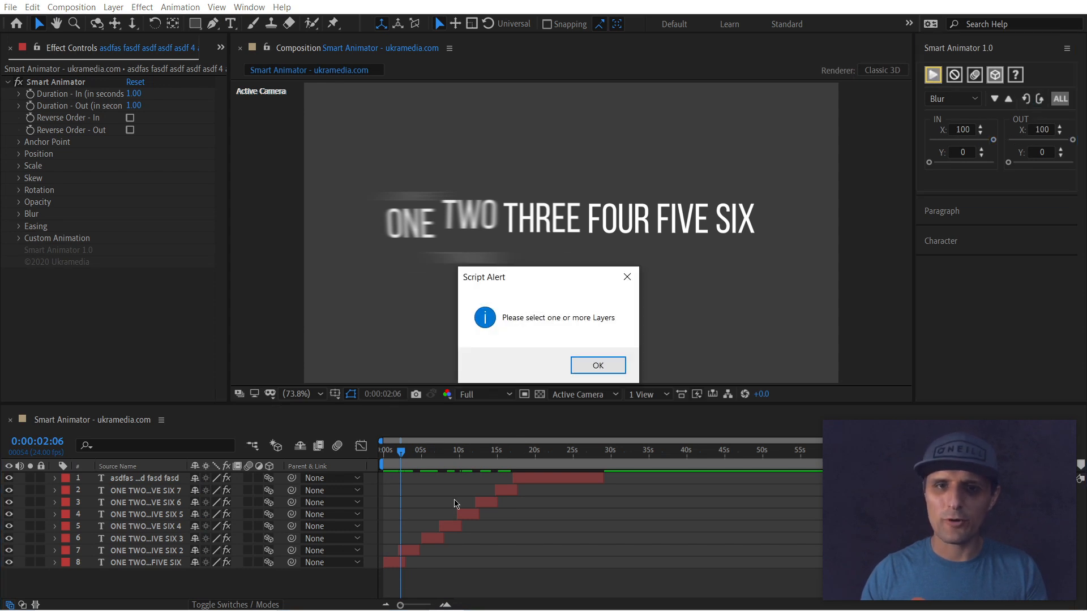
pyautogui.click(598, 365)
pyautogui.hotkey('ctrl', 'a')
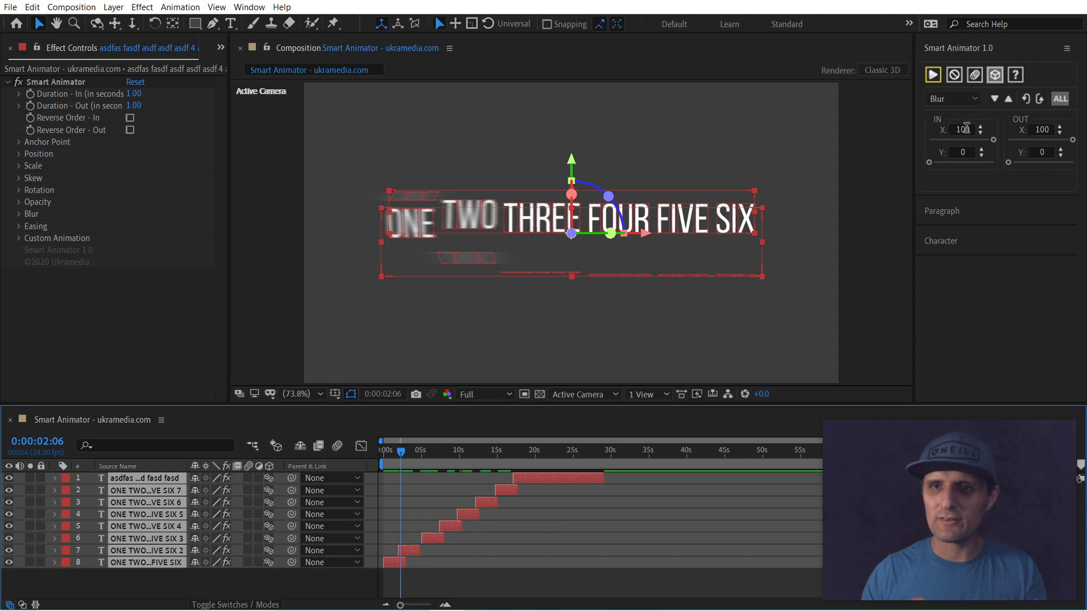
pyautogui.moveTo(395, 455); pyautogui.dragTo(384, 455)
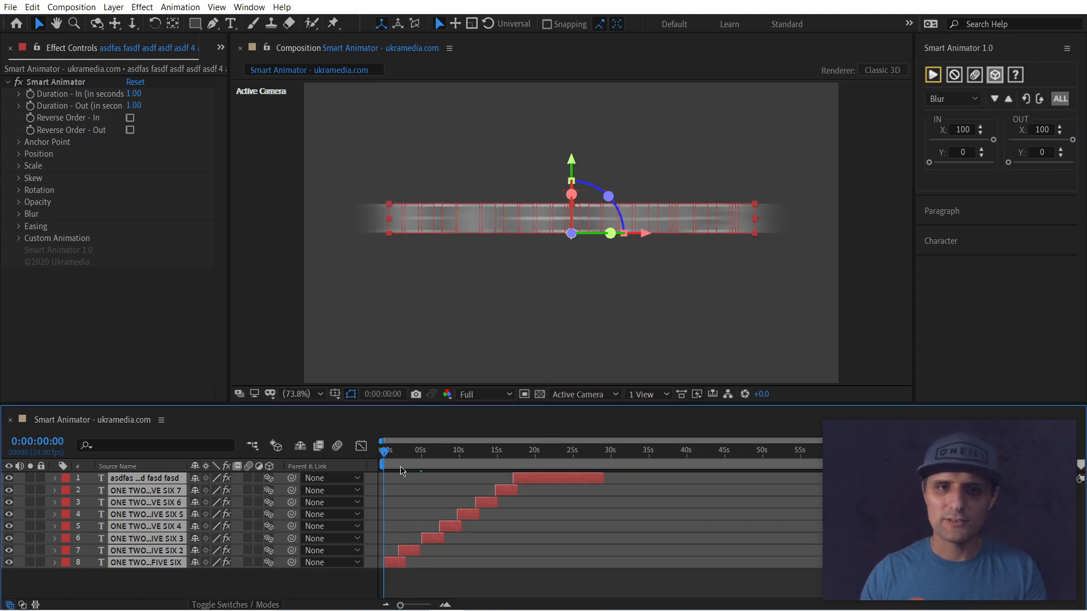
pyautogui.press('space')
# - Add opacity of 0% in and out to the blur on all layers, and preview from the start
pyautogui.click(965, 101)
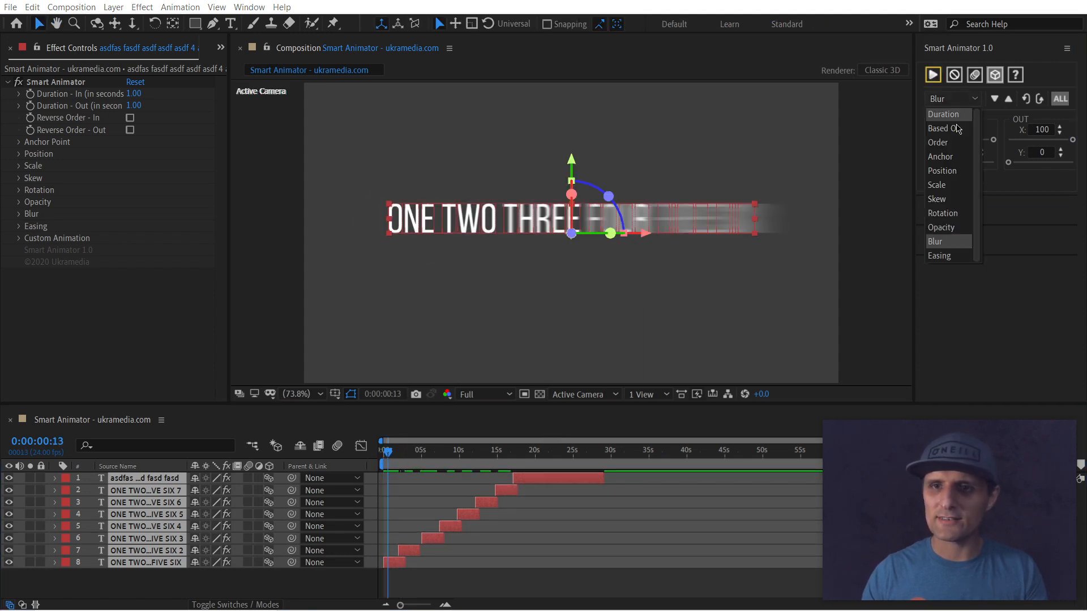
pyautogui.click(951, 227)
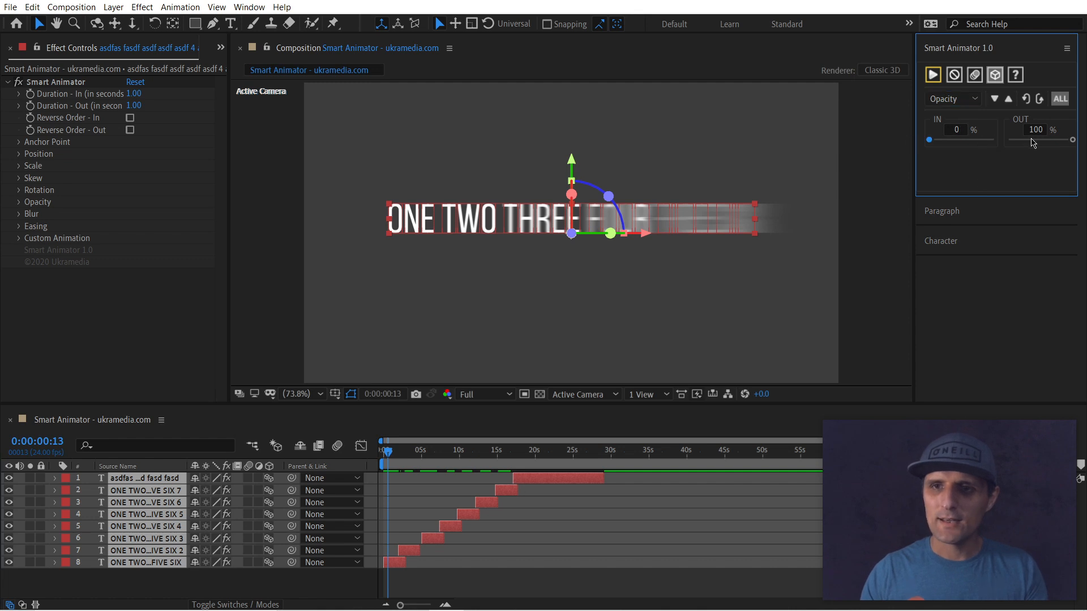
pyautogui.click(482, 553)
pyautogui.press('space')
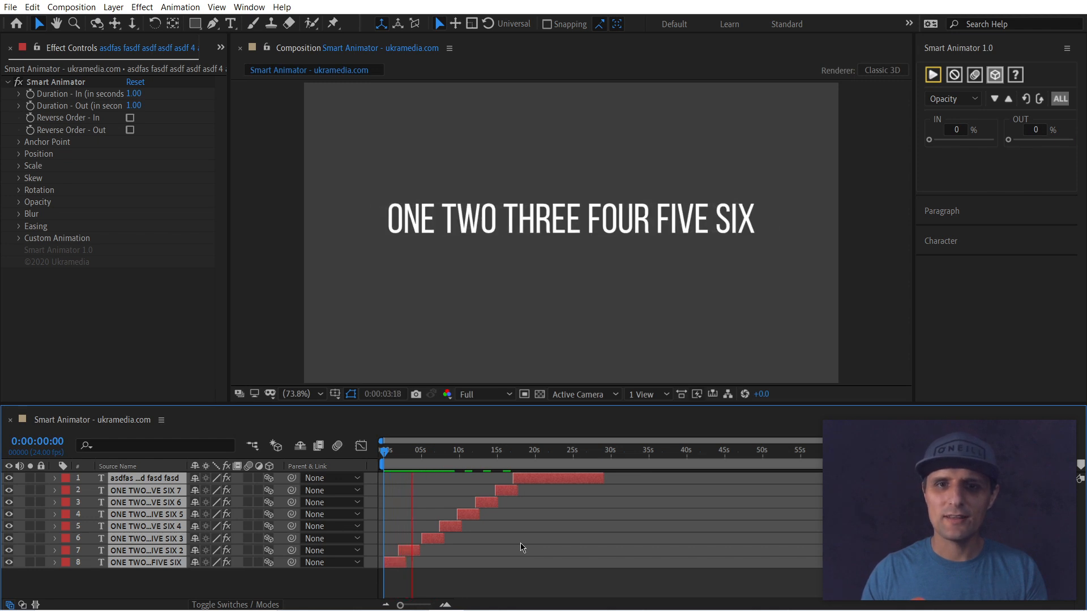
pyautogui.press('space')
# - Set the X position to 300 in and -300 out, apply Smart Animator to all selected layers, and preview the animation
pyautogui.click(400, 563)
pyautogui.click(953, 99)
pyautogui.click(950, 171)
pyautogui.click(965, 134)
pyautogui.write('300')
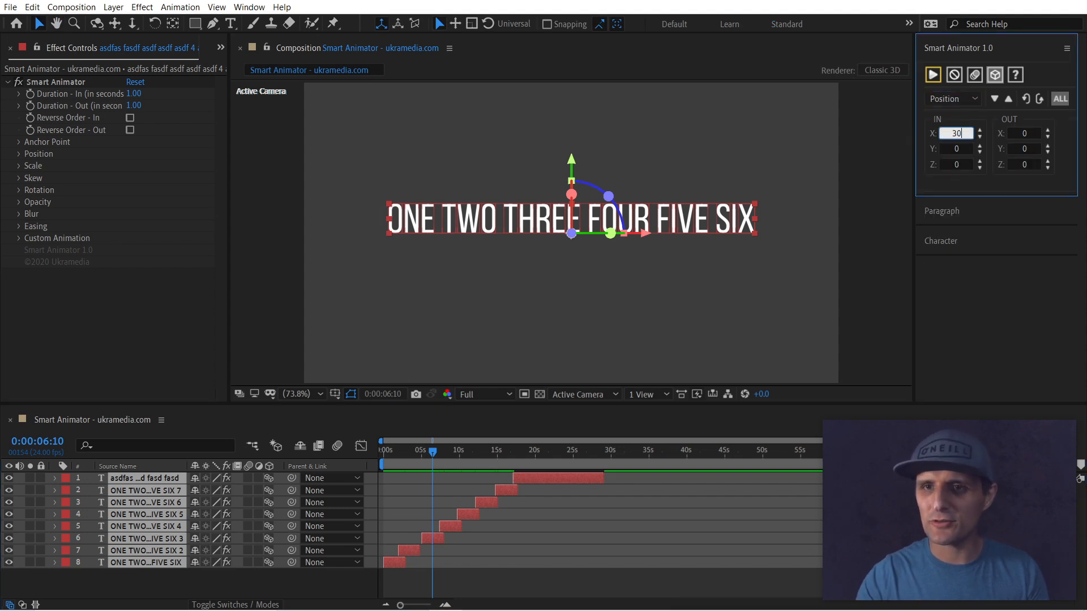
pyautogui.click(1031, 134)
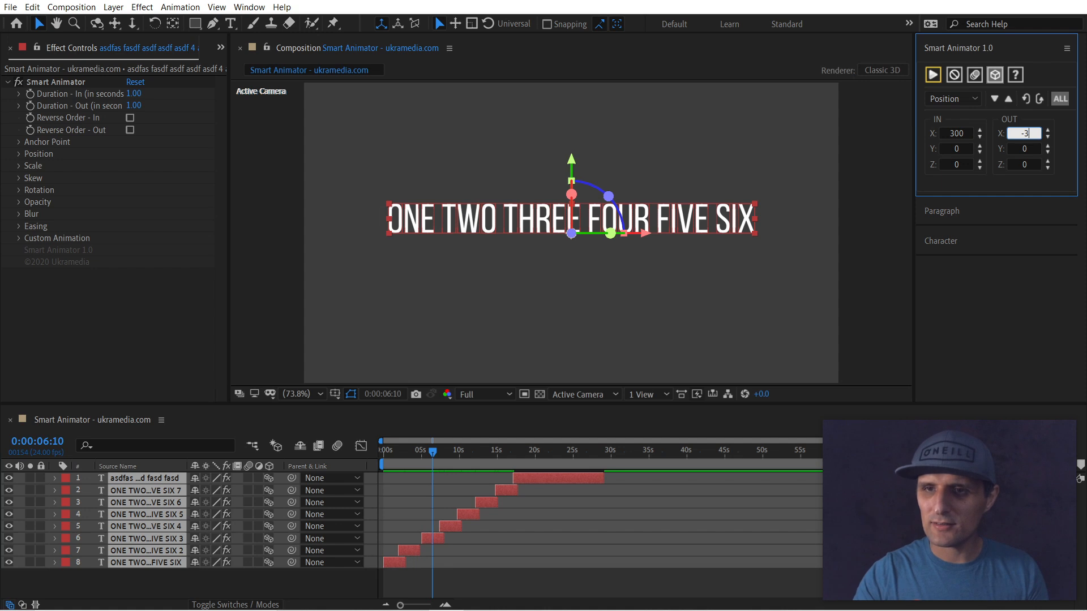
pyautogui.click(934, 76)
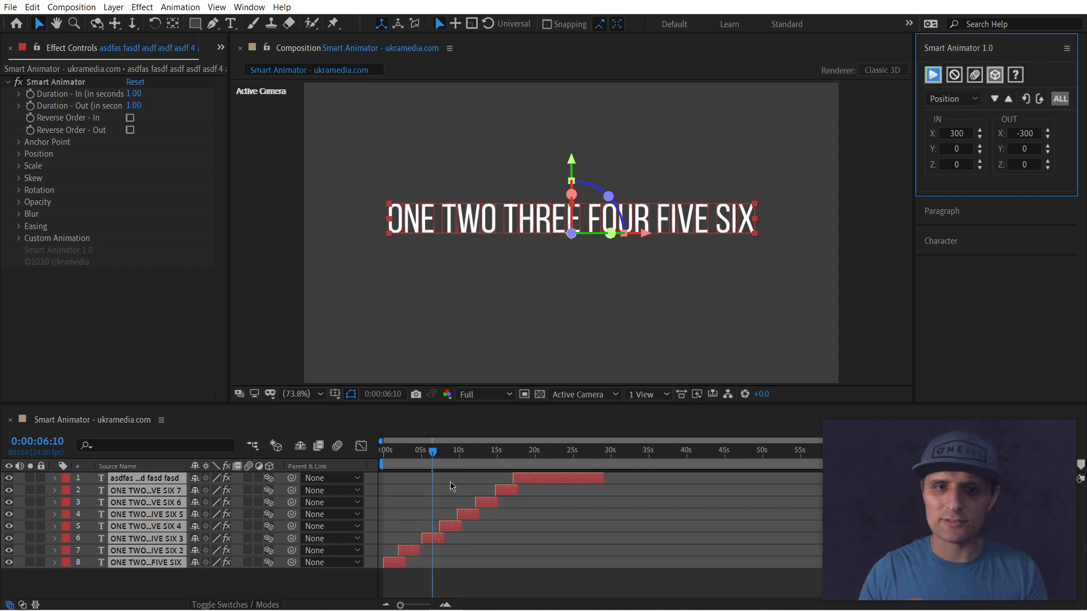
pyautogui.click(378, 460)
pyautogui.press('space')
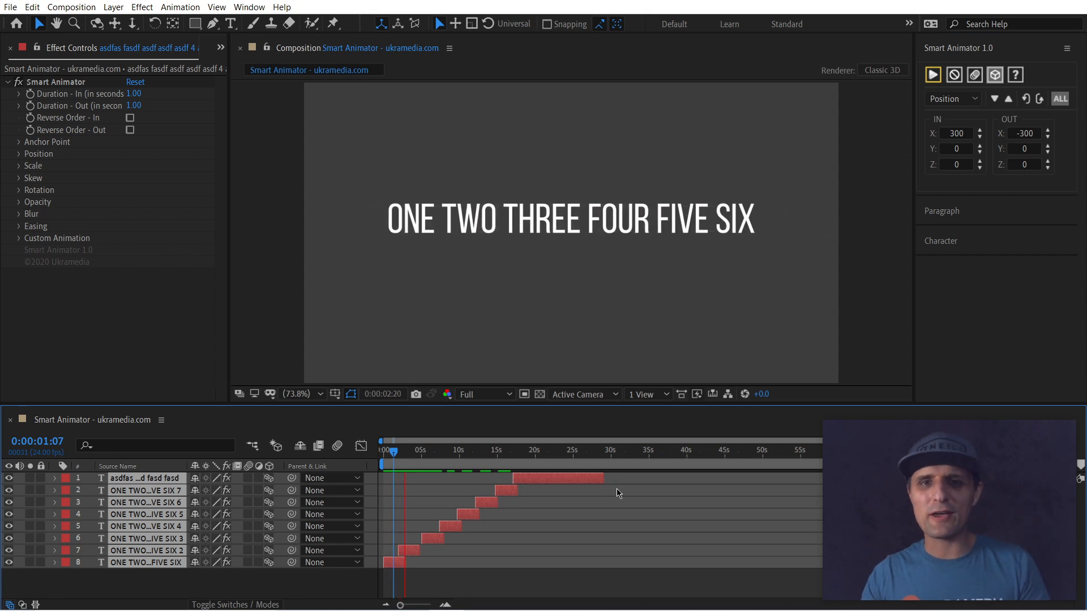
pyautogui.press('space')
# - Base the in animation on Characters, apply it to all selected layers, and preview from the start
pyautogui.click(956, 99)
pyautogui.click(962, 114)
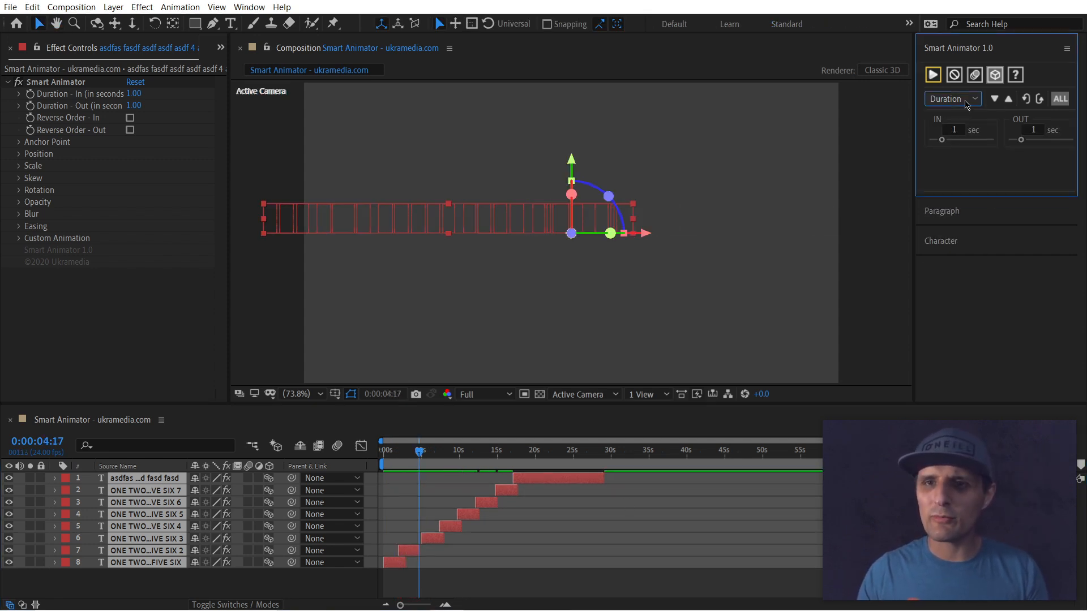
pyautogui.click(965, 106)
pyautogui.click(958, 131)
pyautogui.click(958, 134)
pyautogui.click(965, 149)
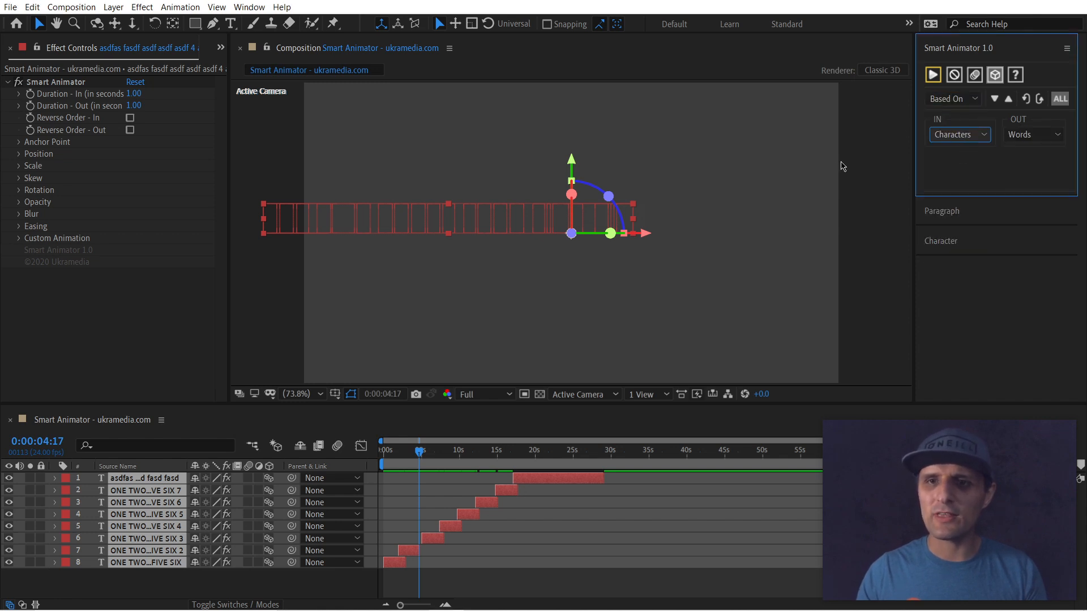
pyautogui.click(932, 75)
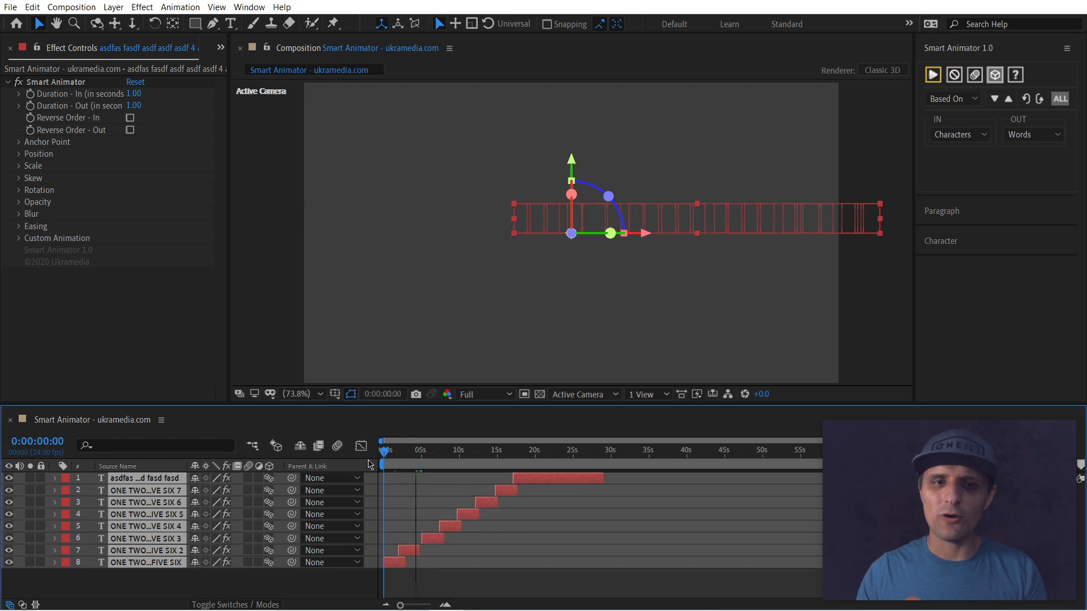
pyautogui.press('space')
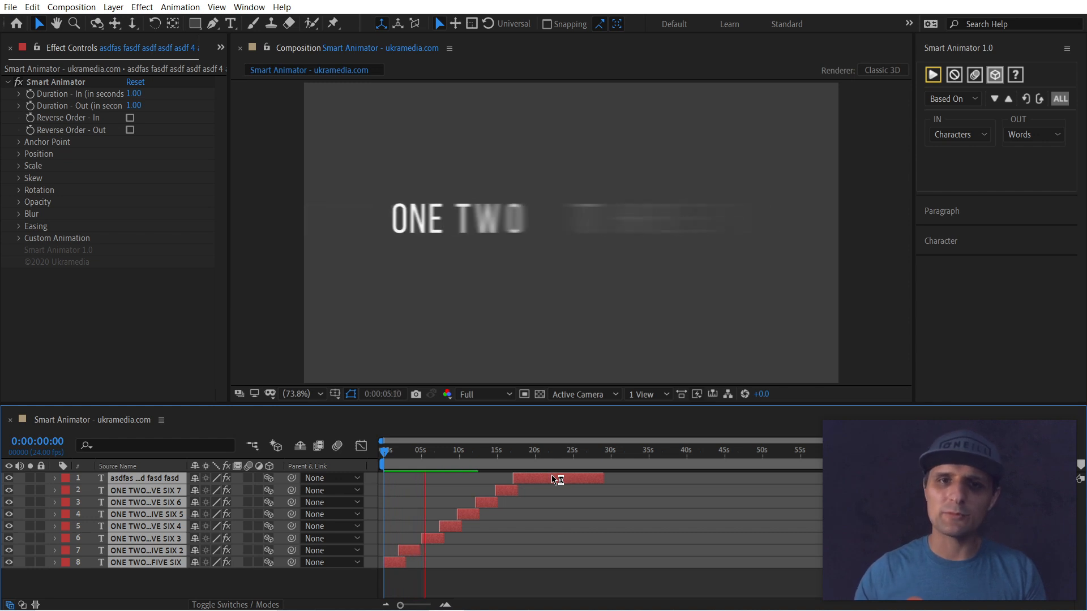
pyautogui.press('space')
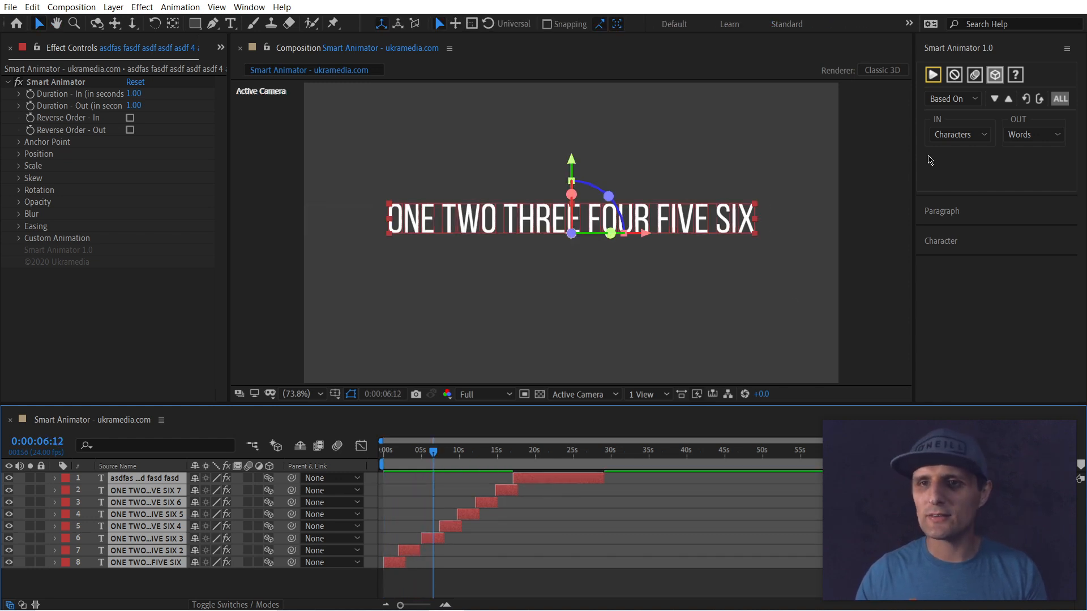
# - Base the out animation on Characters as well, reapply to the selected layers, and preview from the start
pyautogui.click(1035, 136)
pyautogui.click(1024, 150)
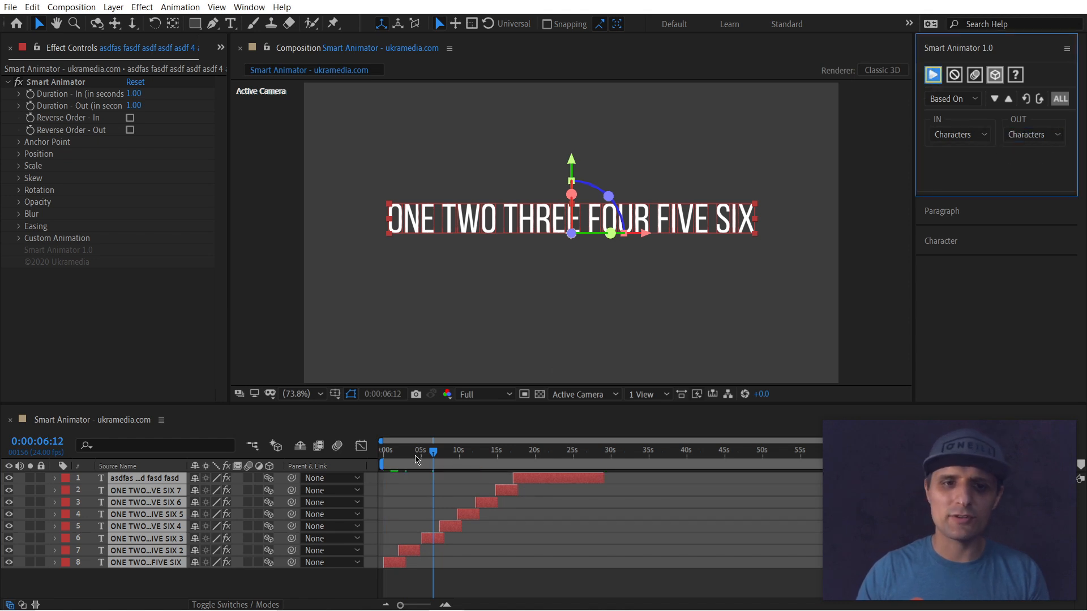
pyautogui.click(385, 451)
pyautogui.press('space')
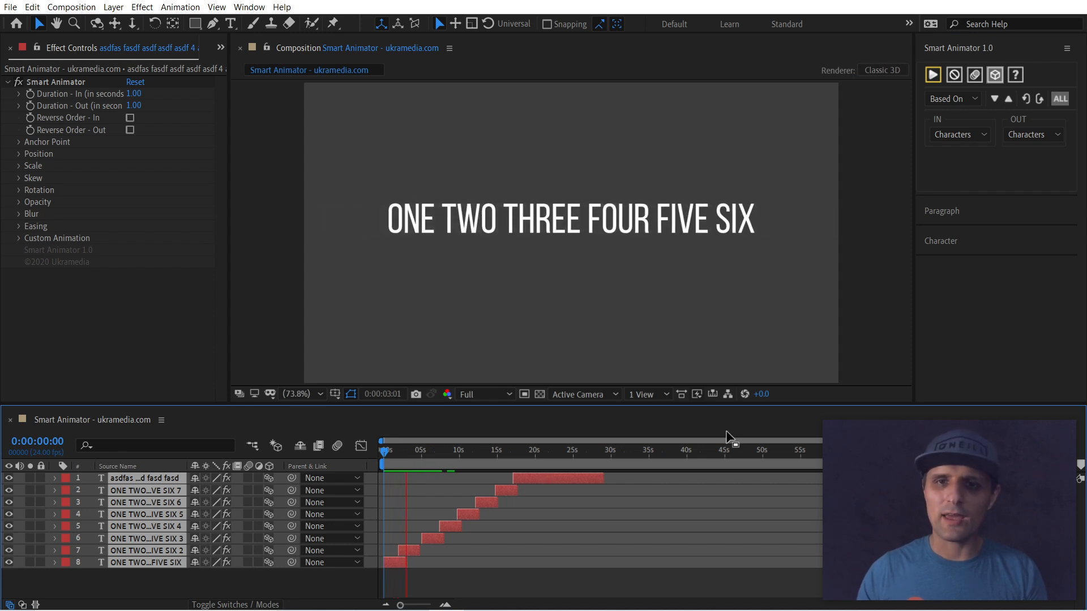
pyautogui.press('space')
# - Base both the in and out animations on Words and reapply them to all selected layers
pyautogui.click(988, 135)
pyautogui.click(965, 163)
pyautogui.click(1031, 134)
pyautogui.click(1019, 164)
pyautogui.click(932, 75)
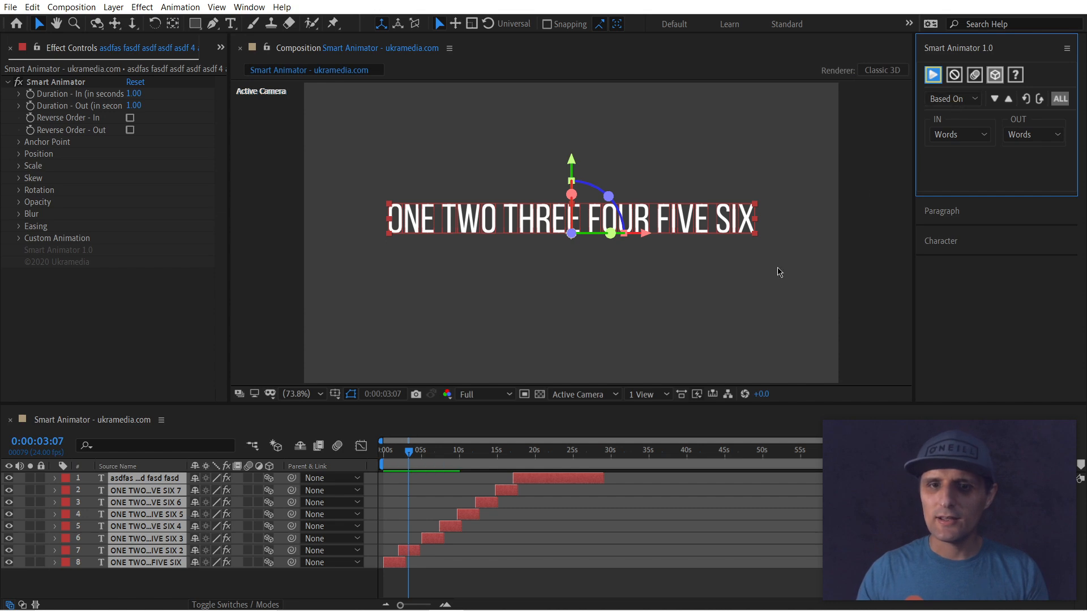
# - Move the long multi-line text layer so it starts at about 22 s and preview its word-by-word animation
pyautogui.click(534, 452)
pyautogui.moveTo(531, 458); pyautogui.dragTo(569, 459)
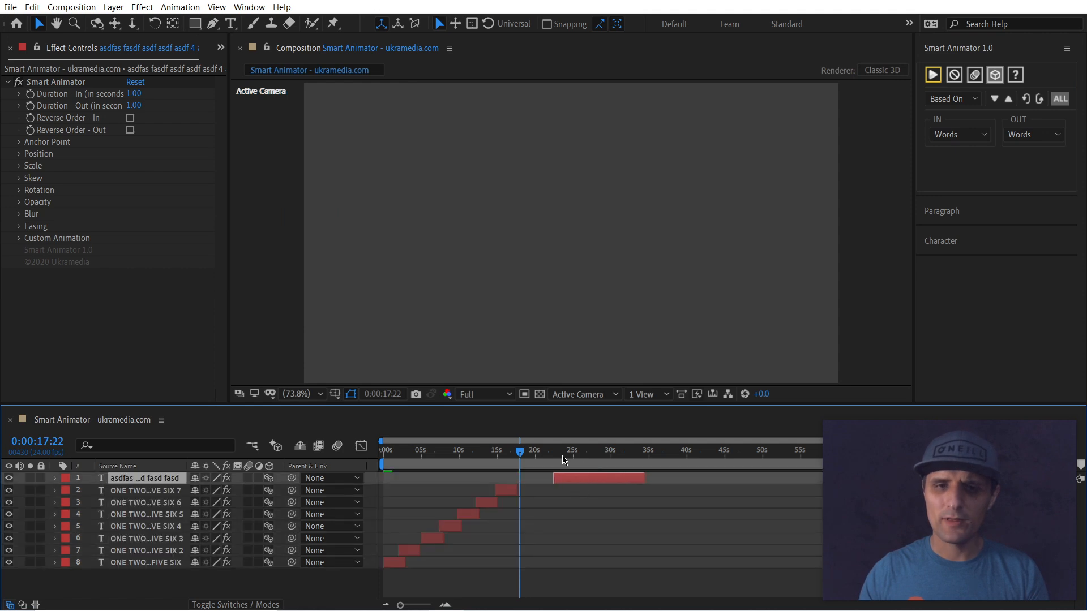
pyautogui.press('space')
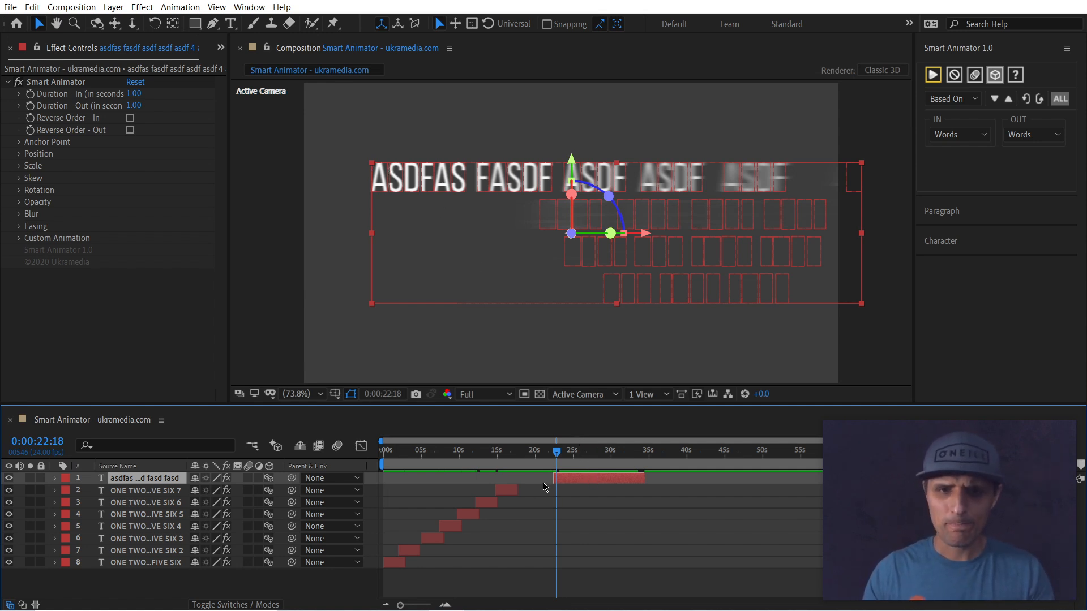
# - Duplicate the long text layer, shift the original earlier so its end slightly overlaps the copy's start, and preview the transition
pyautogui.hotkey('ctrl', 'd')
pyautogui.moveTo(600, 490); pyautogui.dragTo(515, 491)
pyautogui.click(547, 455)
pyautogui.press('space')
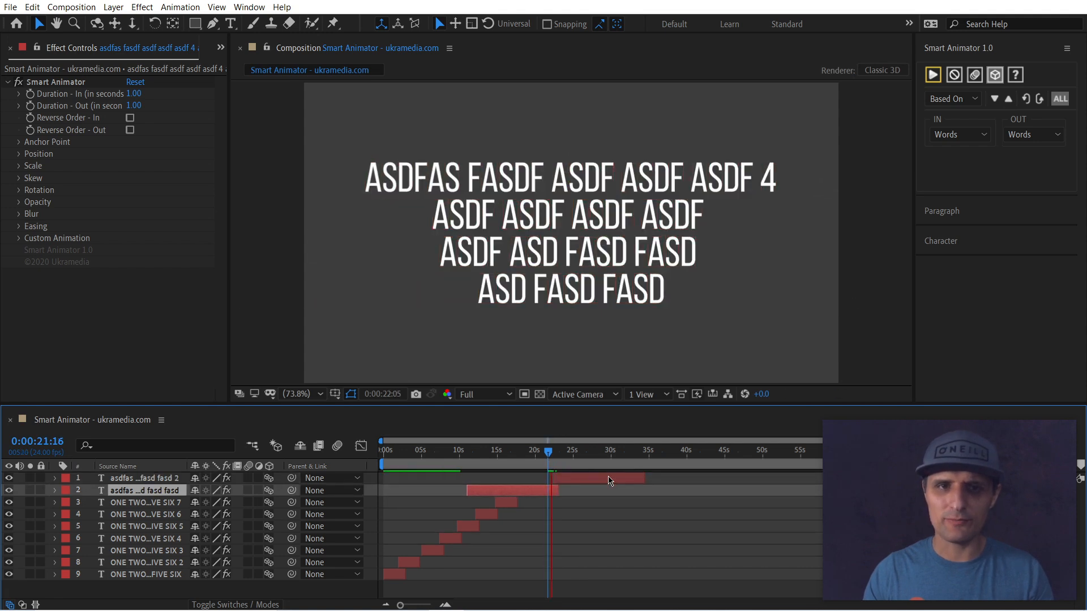
pyautogui.press('space')
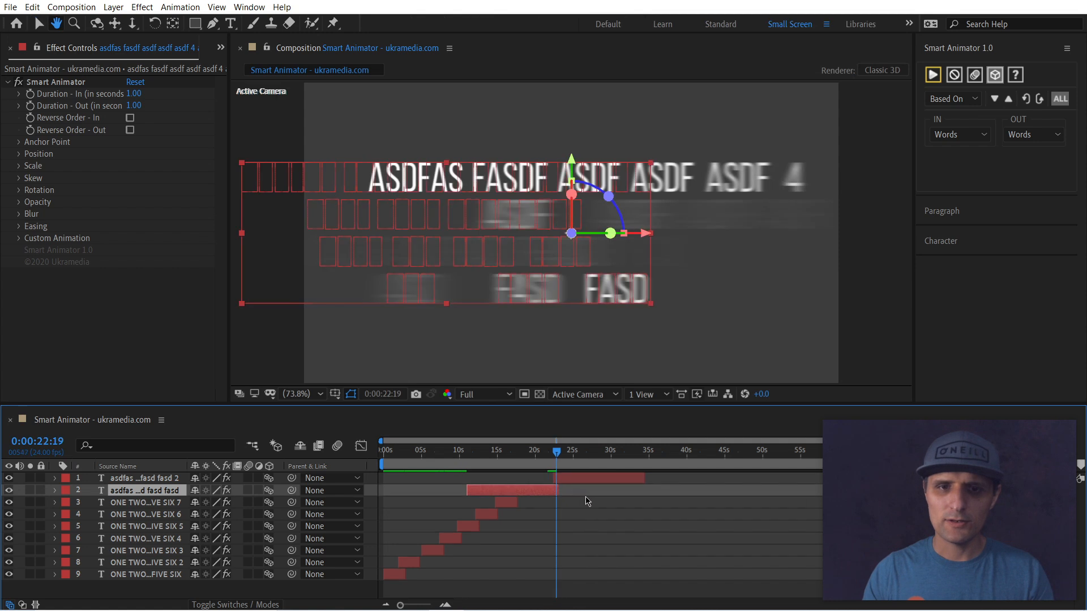
# - Set the out order of the earlier long text layer to reversed, keep the in order forward, and apply
pyautogui.click(952, 98)
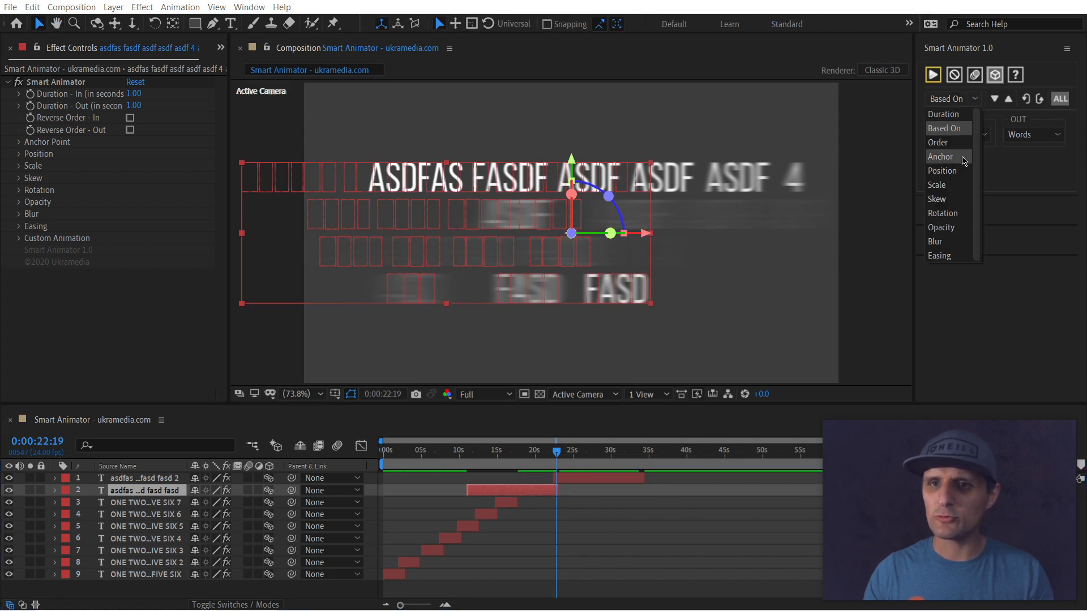
pyautogui.click(959, 151)
pyautogui.click(966, 133)
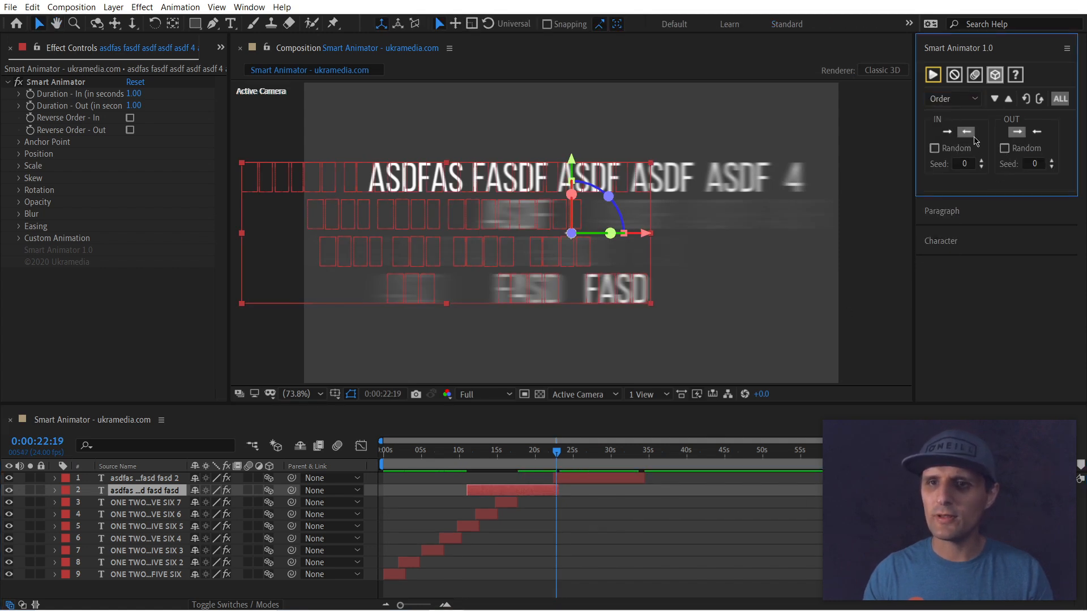
pyautogui.click(1017, 132)
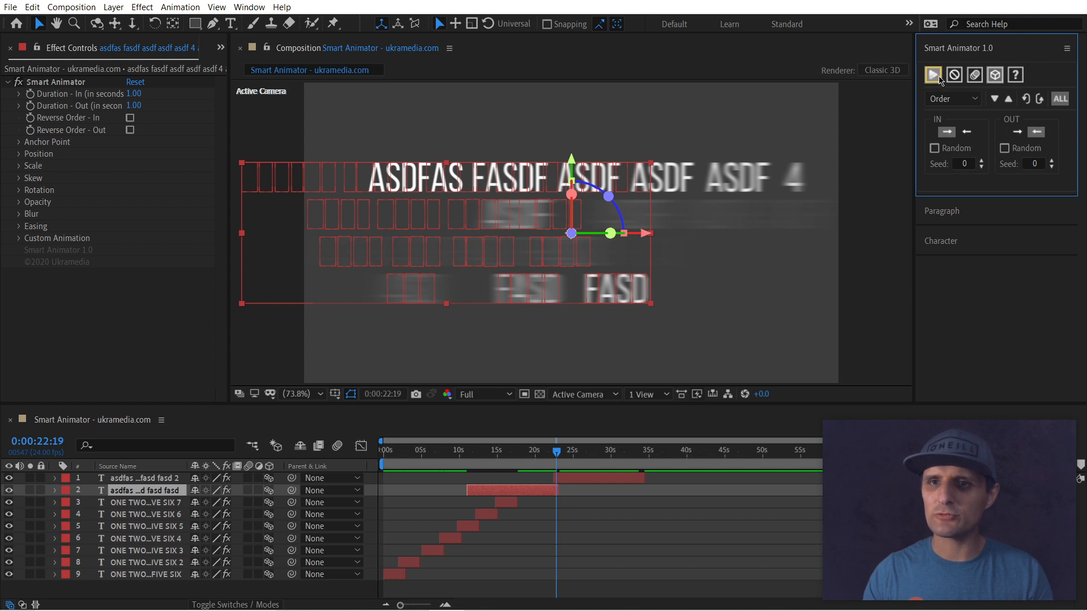
pyautogui.click(549, 457)
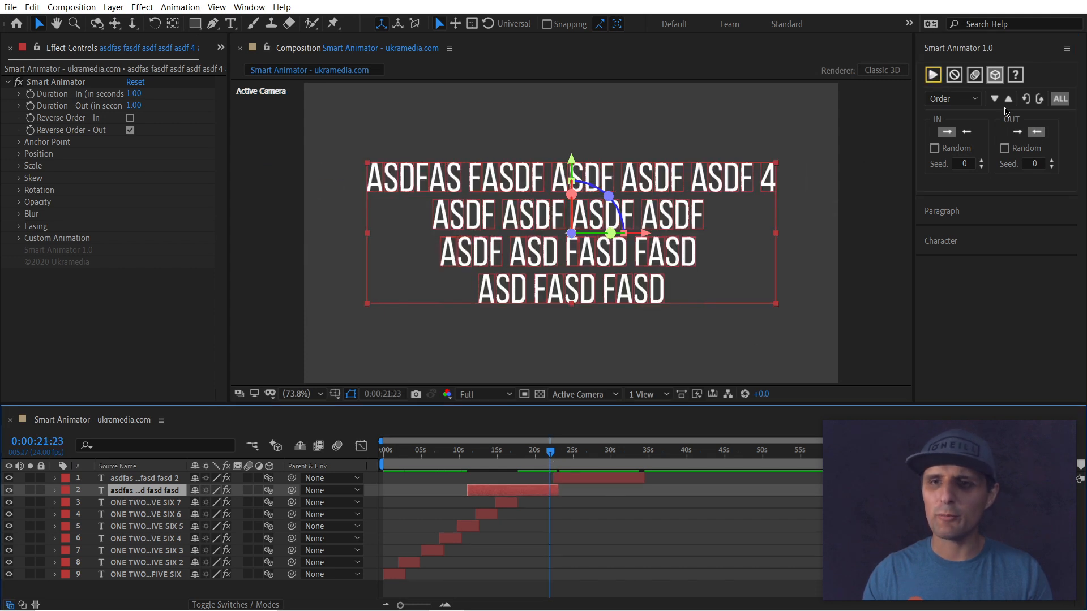
# - Preview the transition between the two overlapping long text layers to examine the reversed out order
pyautogui.click(505, 501)
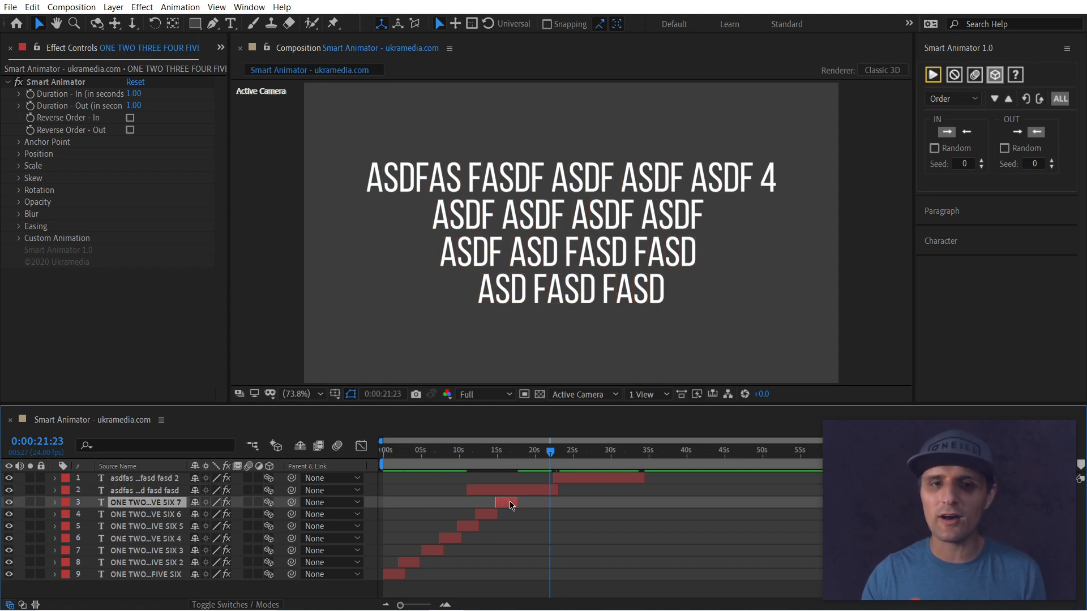
pyautogui.click(543, 491)
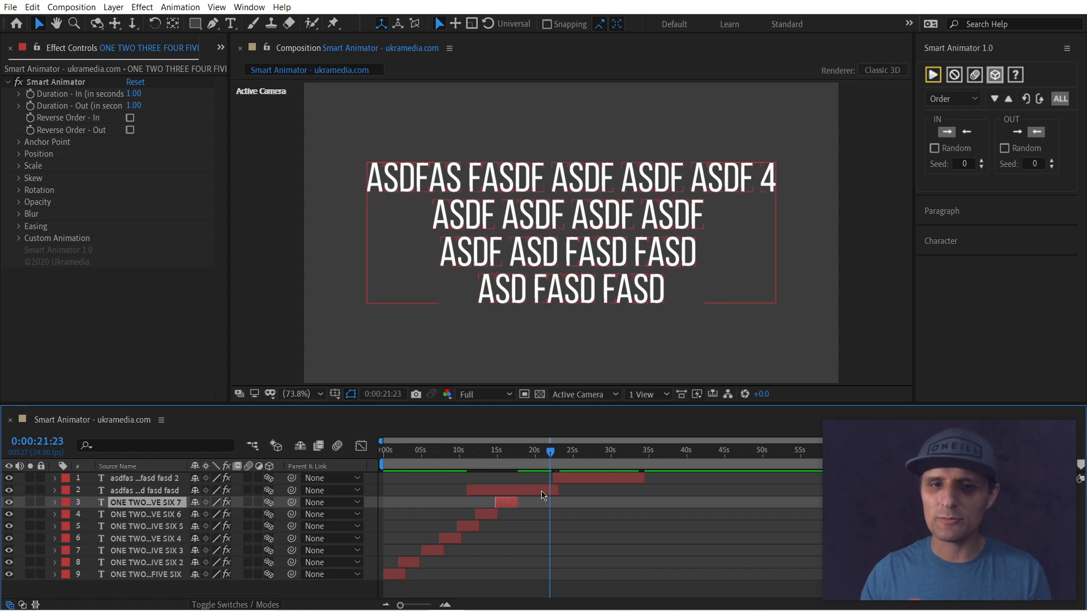
pyautogui.click(569, 512)
pyautogui.press('space')
pyautogui.press('space')
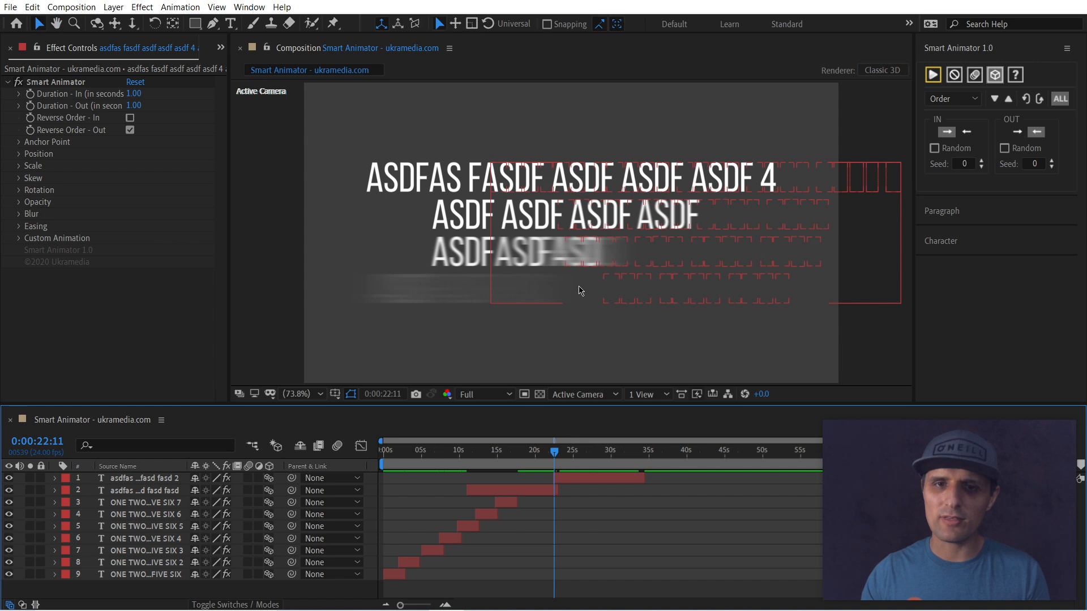
pyautogui.moveTo(554, 456)
pyautogui.mouseDown()
pyautogui.moveTo(542, 455)
pyautogui.moveTo(553, 457)
pyautogui.mouseUp()
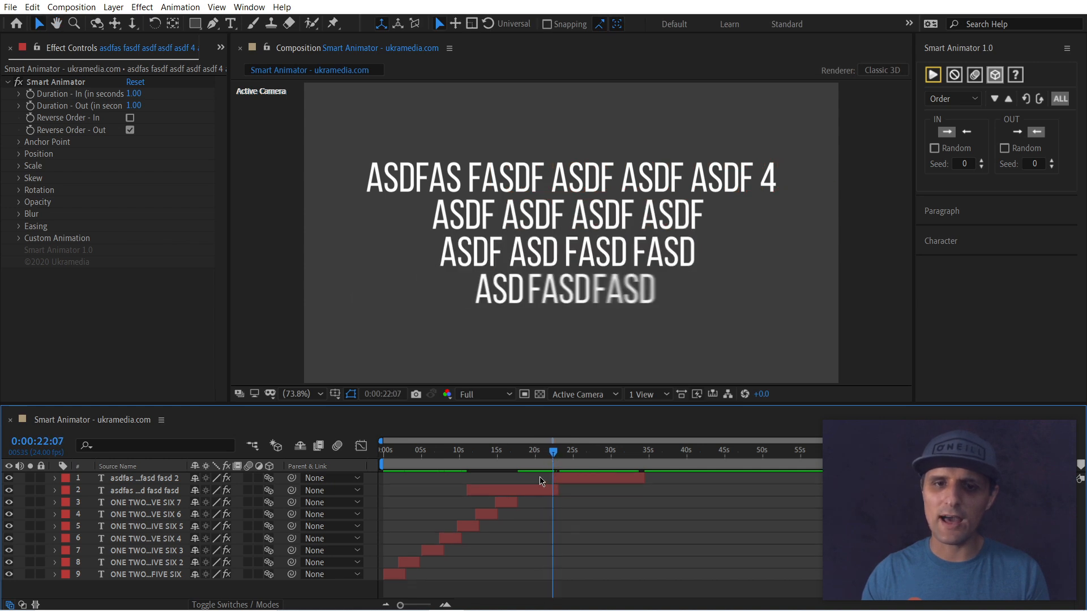
pyautogui.click(545, 490)
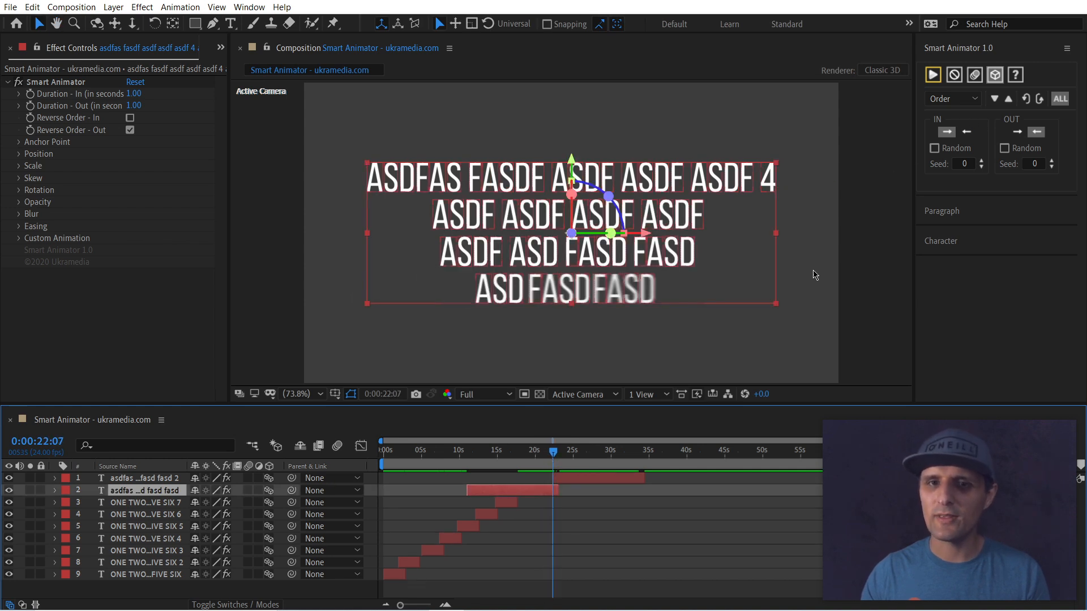
pyautogui.press('space')
pyautogui.press('space')
# - Retime the duplicated long text layer so it starts just before the earlier copy ends, previewing the overlap
pyautogui.moveTo(556, 451); pyautogui.dragTo(588, 481)
pyautogui.moveTo(545, 459); pyautogui.dragTo(597, 476)
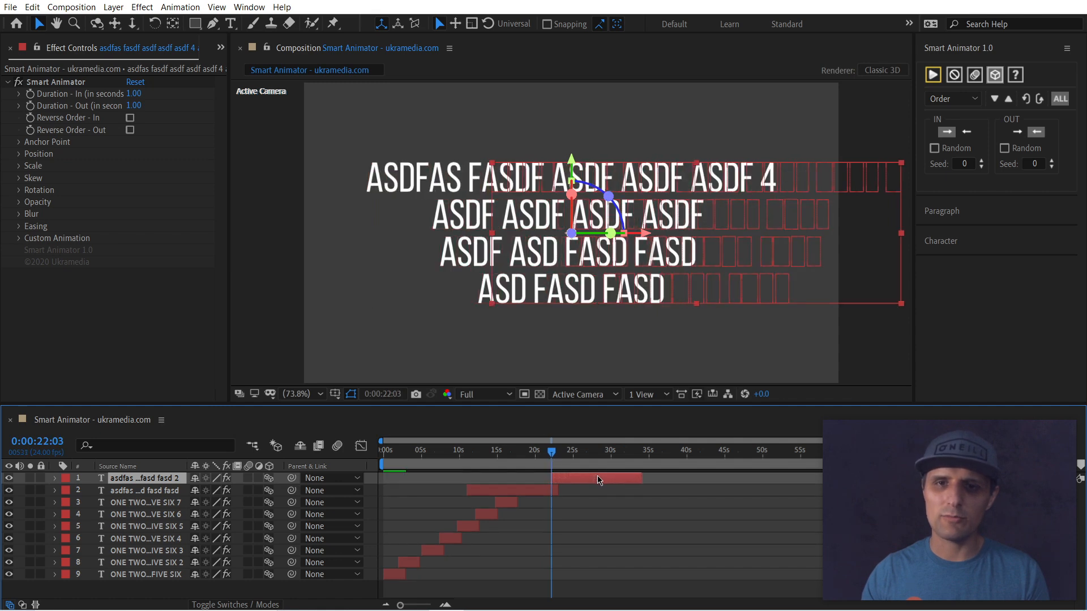
pyautogui.press('space')
pyautogui.press('space')
pyautogui.moveTo(577, 478); pyautogui.dragTo(582, 478)
# - Step frame by frame through the transition between the two long text layers
pyautogui.press('pagedown')
pyautogui.press('pagedown')
pyautogui.press('pagedown')
pyautogui.press('pagedown')
pyautogui.press('pagedown')
pyautogui.press('pagedown')
pyautogui.press('pagedown')
pyautogui.press('pagedown')
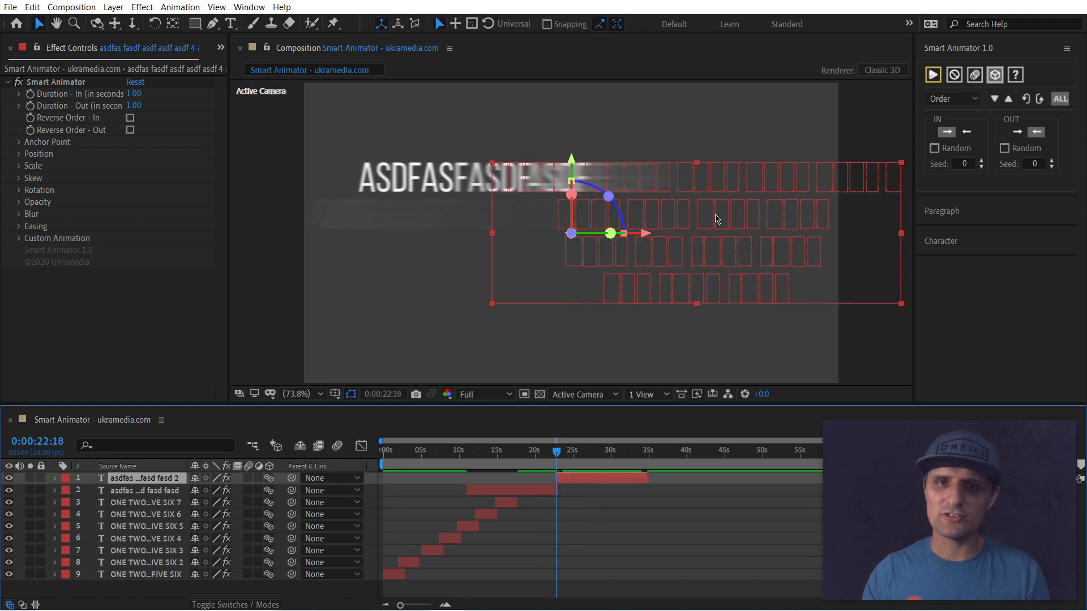
# - Reverse the in order of the duplicated long text layer, apply Smart Animator, and preview from about 0:00:21:18
pyautogui.click(956, 101)
pyautogui.click(955, 142)
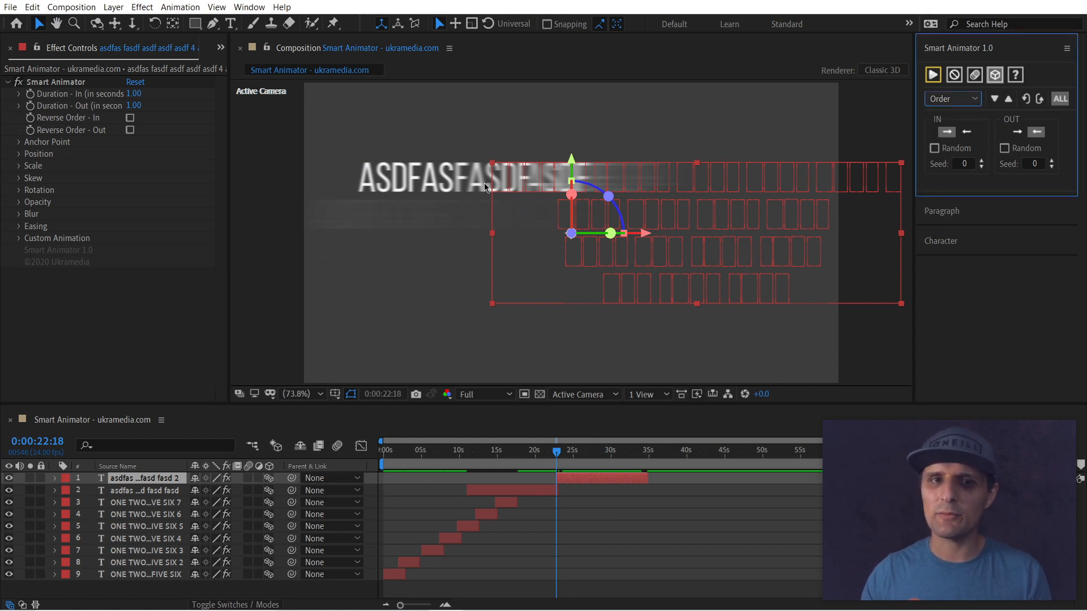
pyautogui.click(965, 132)
pyautogui.click(933, 74)
pyautogui.moveTo(555, 456); pyautogui.dragTo(549, 453)
pyautogui.click(933, 78)
pyautogui.press('space')
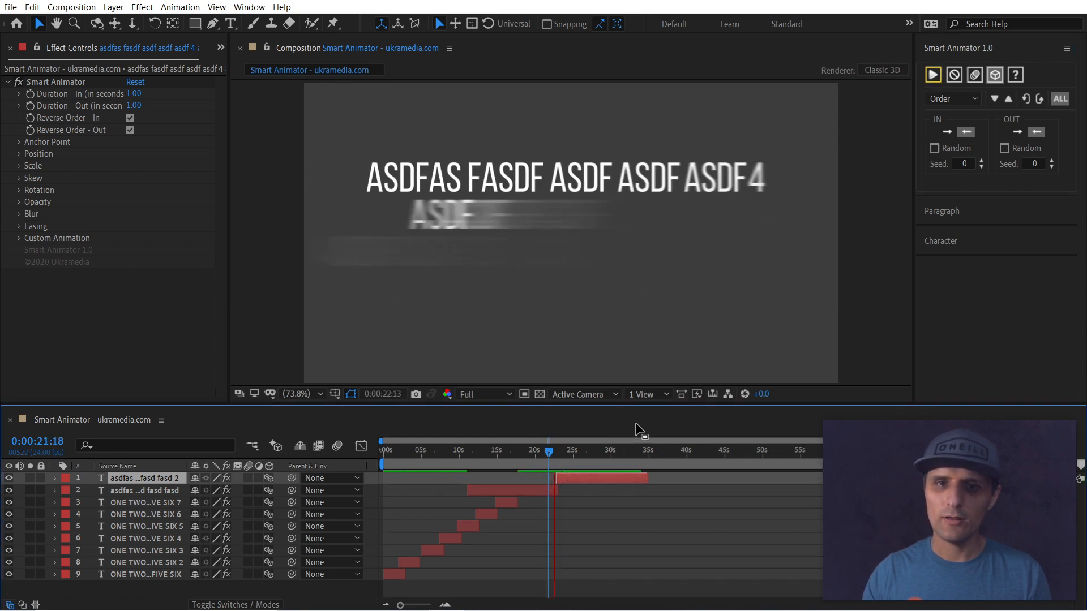
pyautogui.press('space')
pyautogui.press('space')
pyautogui.press('space')
# - Apply the reversed in and out order to the first ONE TWO THREE layer and preview from the start
pyautogui.moveTo(386, 455); pyautogui.dragTo(388, 466)
pyautogui.click(398, 575)
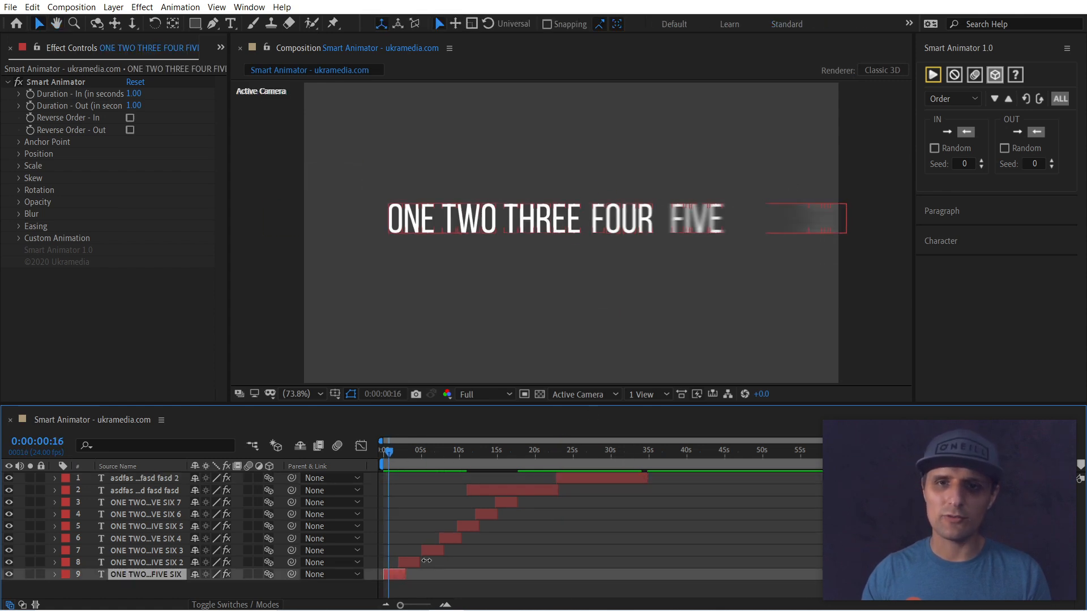
pyautogui.click(933, 78)
pyautogui.moveTo(389, 452); pyautogui.dragTo(382, 452)
pyautogui.press('space')
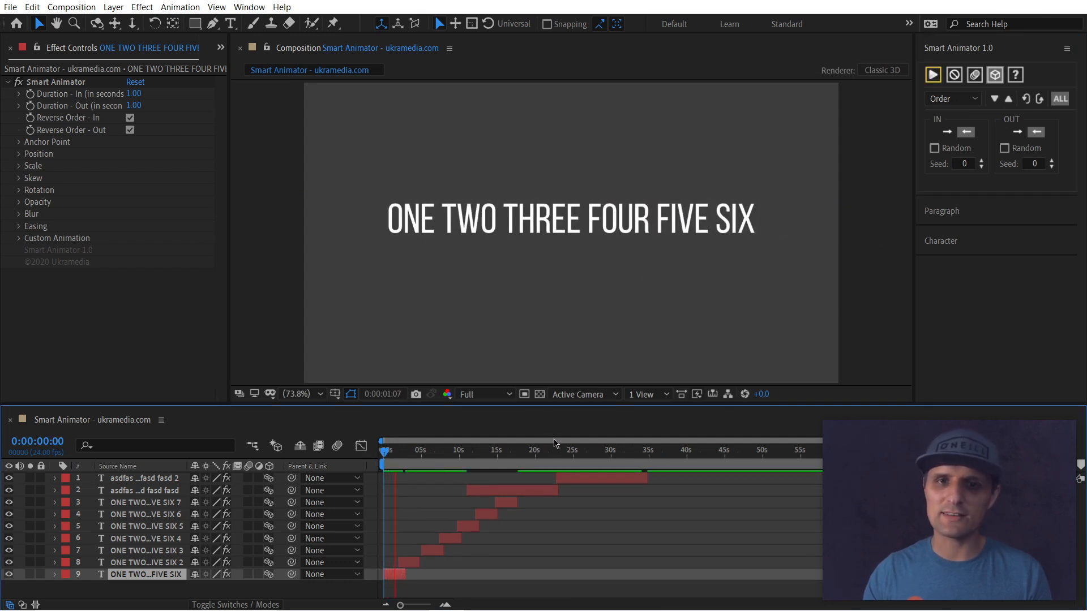
pyautogui.press('space')
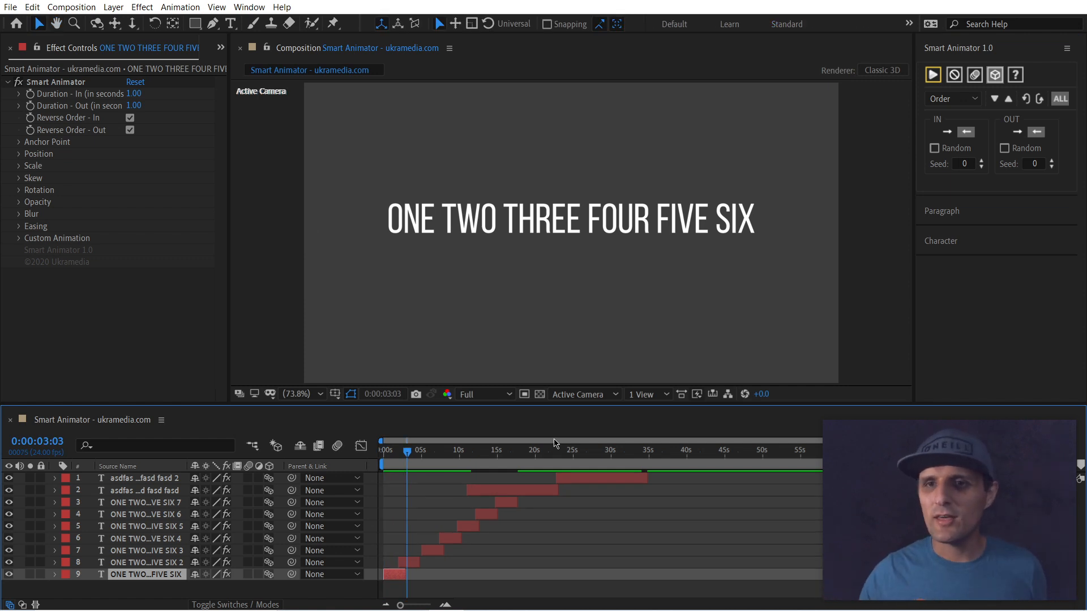
# - Enable random order in and out for the duplicated long text layer, apply it, and scrub to its start
pyautogui.click(608, 478)
pyautogui.click(606, 450)
pyautogui.click(934, 148)
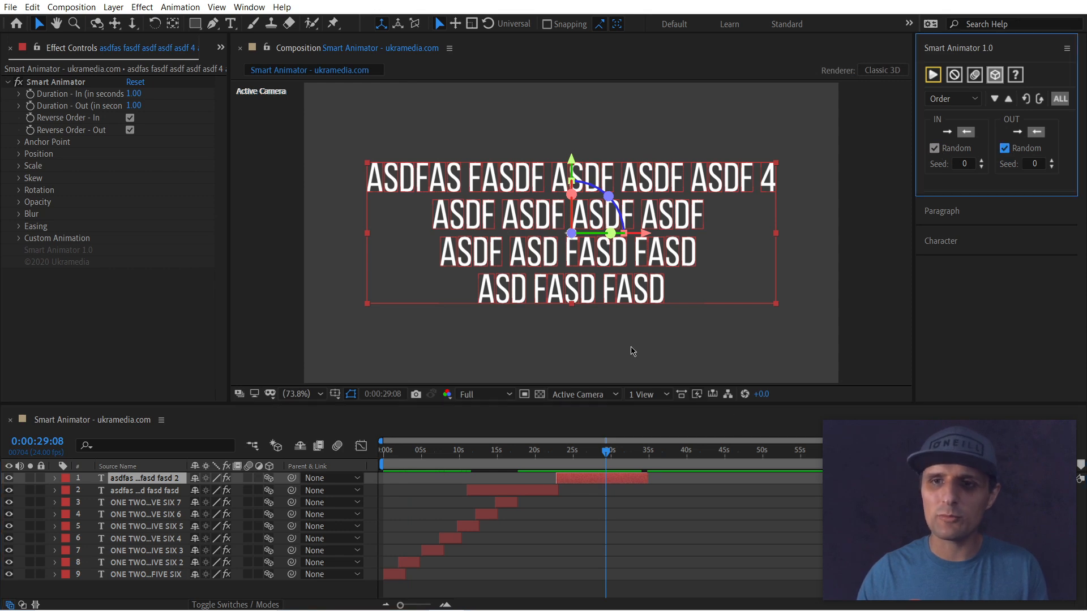
pyautogui.click(933, 74)
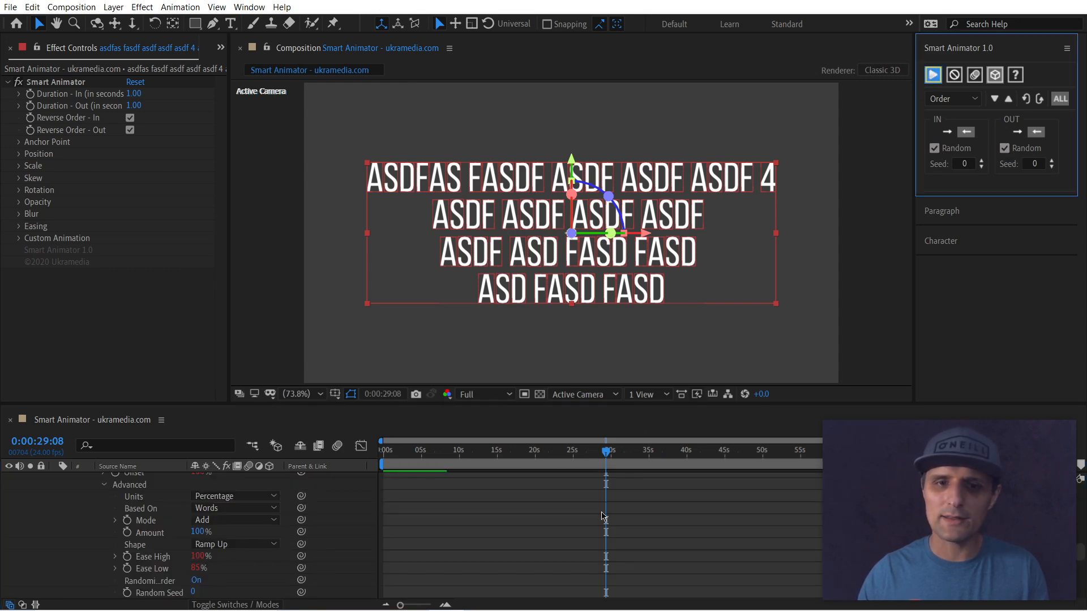
pyautogui.click(556, 463)
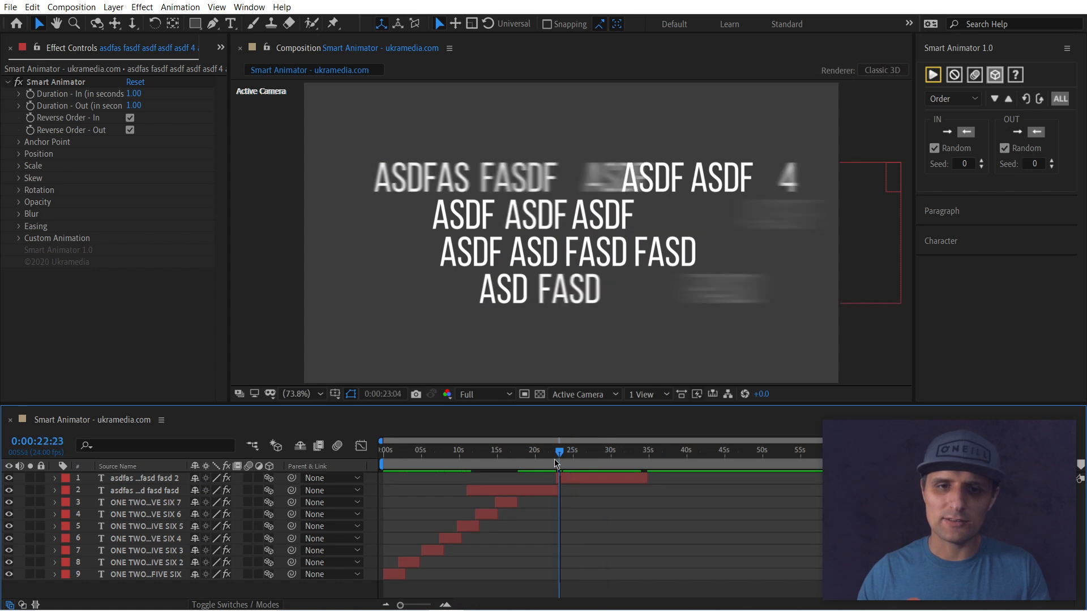
# - Preview the randomized transition between the two long text layers from 0:00:22:12
pyautogui.moveTo(556, 463); pyautogui.dragTo(554, 462)
pyautogui.press('space')
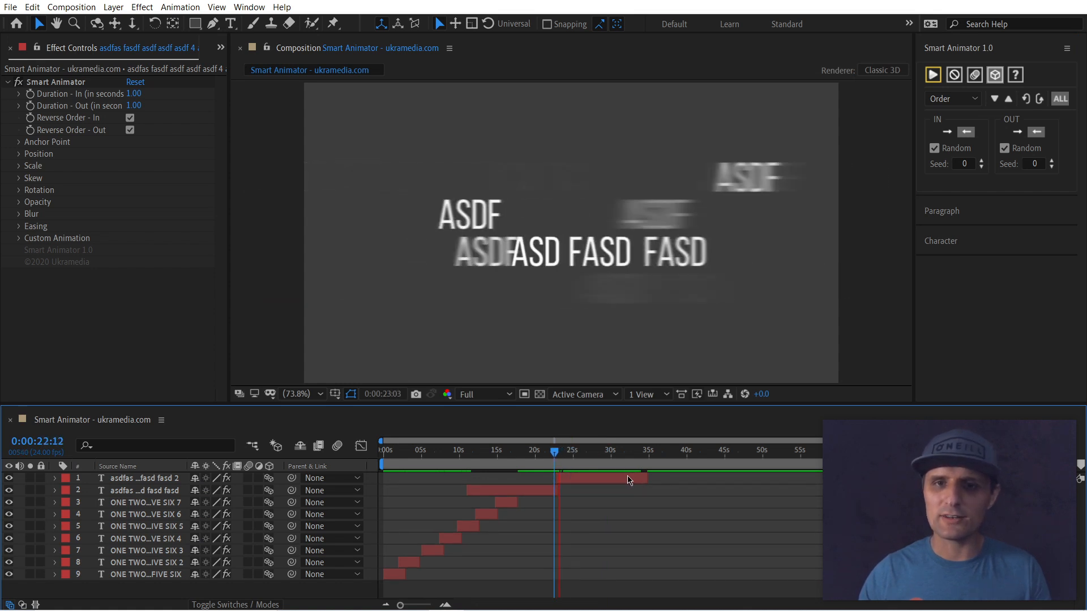
pyautogui.press('space')
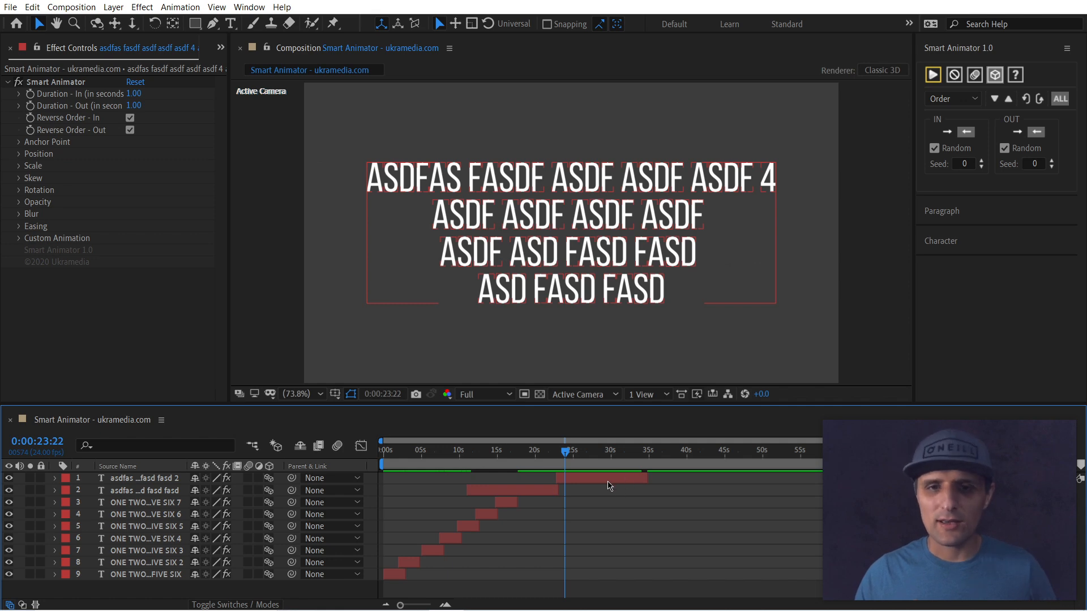
# - Turn off 3D for all nine text layers and preview the transition from 0:00:23:01
pyautogui.click(609, 486)
pyautogui.keyDown('shift'); pyautogui.click(403, 574); pyautogui.keyUp('shift')
pyautogui.click(992, 82)
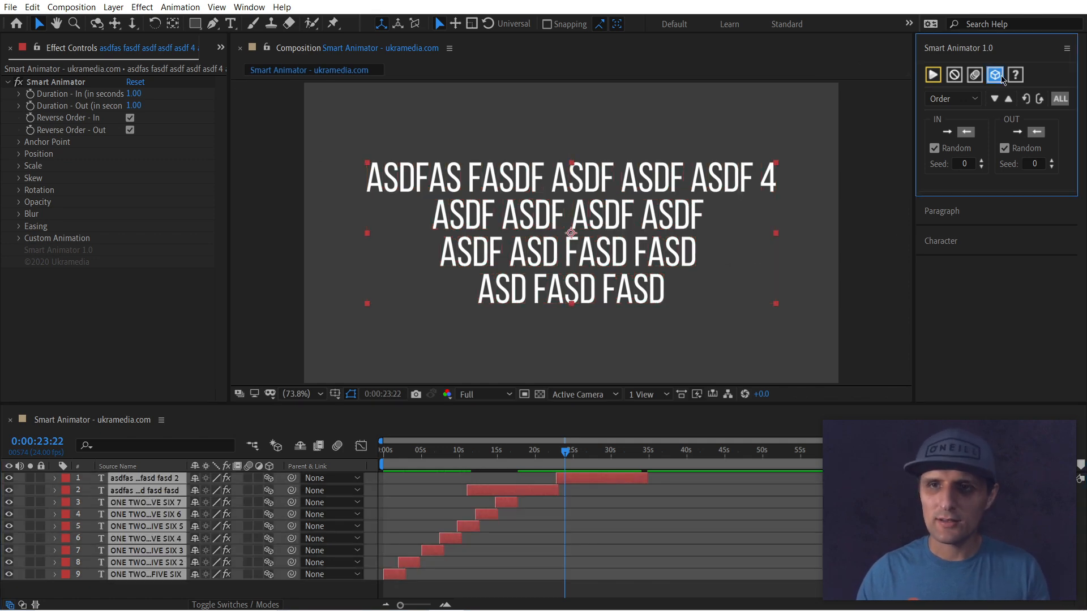
pyautogui.click(639, 496)
pyautogui.click(558, 453)
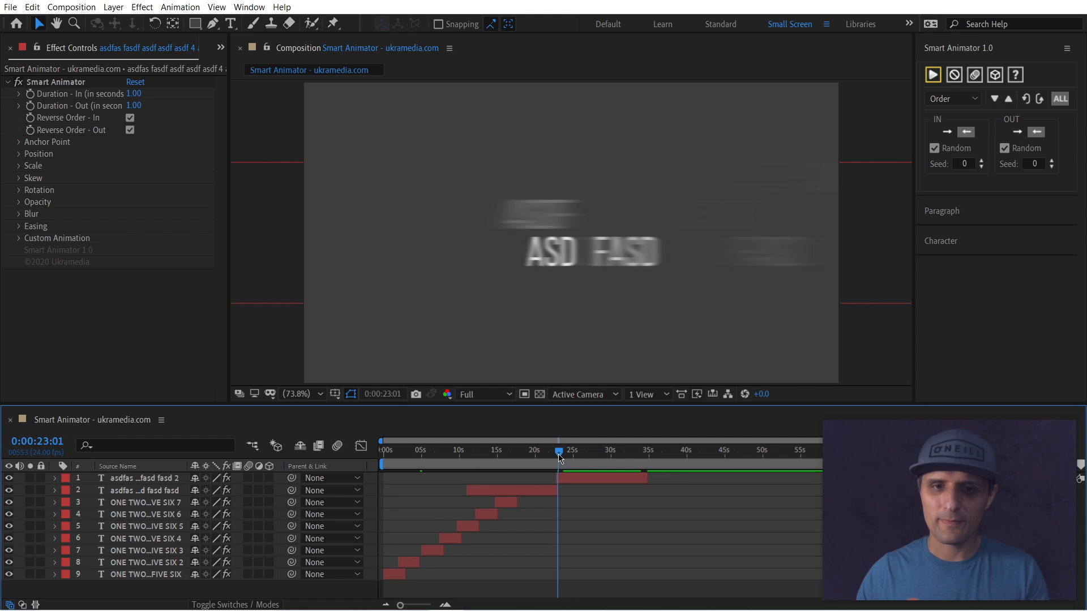
pyautogui.press('space')
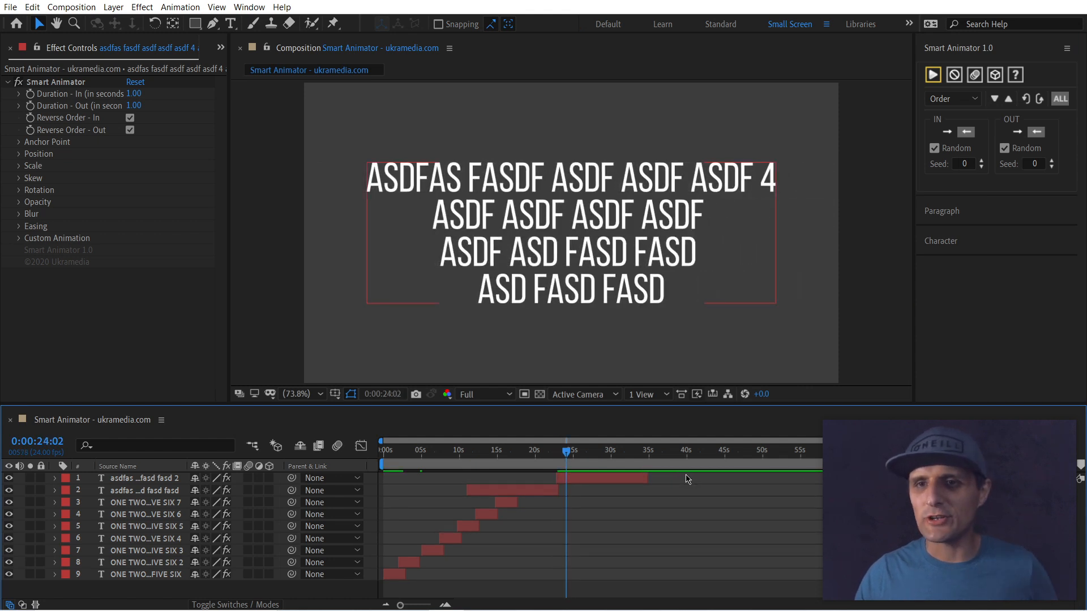
# - Show Smart Animator's Anchor settings and delete every text layer except the first ONE TWO THREE layer
pyautogui.click(971, 100)
pyautogui.click(962, 156)
pyautogui.click(625, 508)
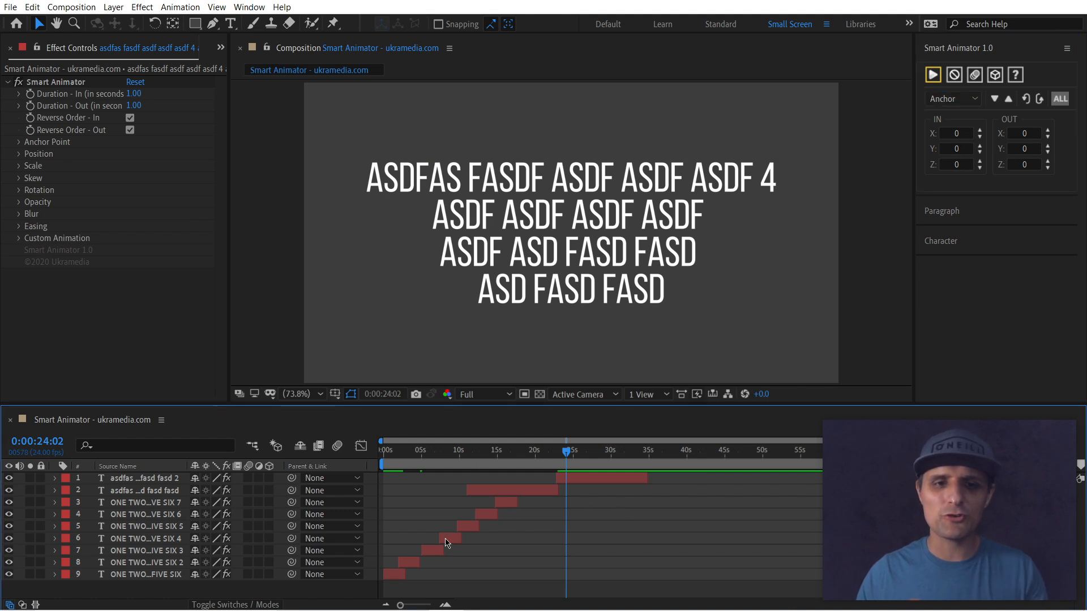
pyautogui.click(416, 566)
pyautogui.keyDown('shift'); pyautogui.click(627, 483); pyautogui.keyUp('shift')
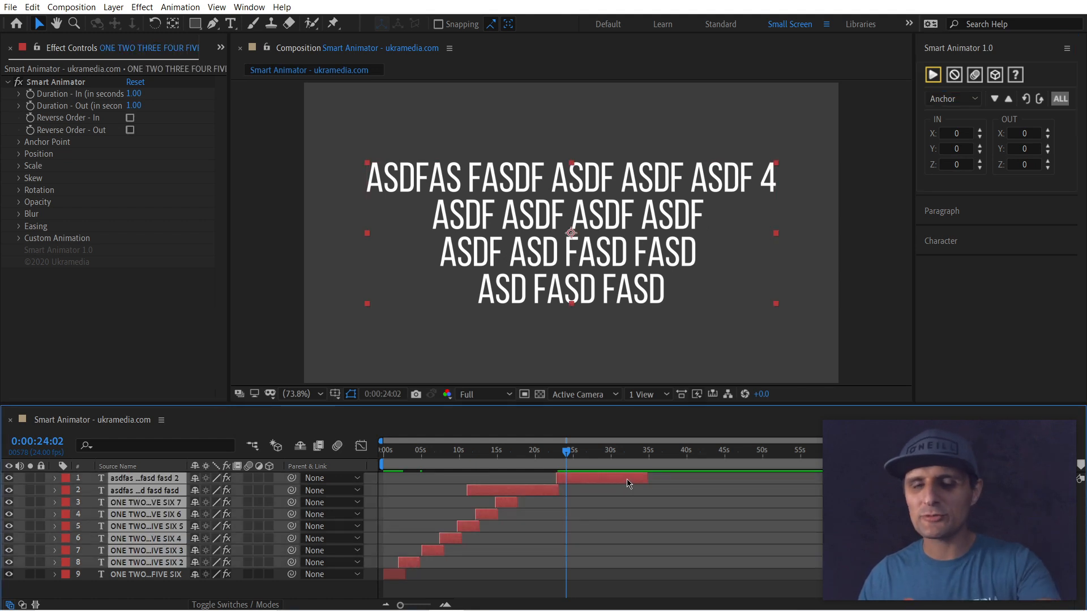
pyautogui.press('Delete')
# - Move to 0:00:00:20, select the remaining text layer, and reset all of Smart Animator's in and out settings
pyautogui.moveTo(405, 450); pyautogui.dragTo(392, 471)
pyautogui.click(393, 477)
pyautogui.click(1037, 100)
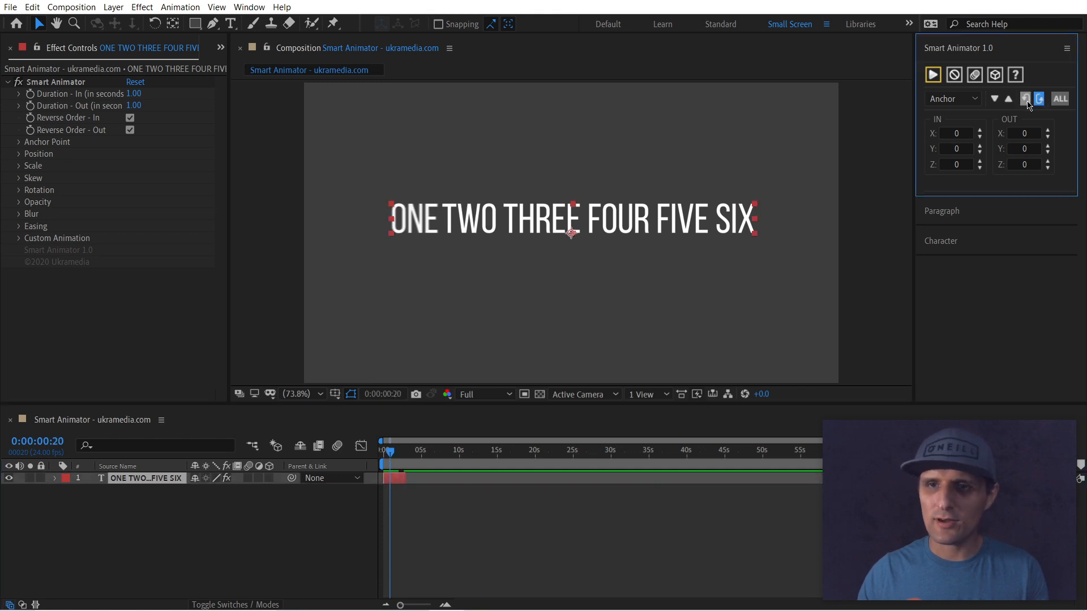
# - Set Smart Animator's Position Y to 150 for the in animation and -150 for the out animation
pyautogui.click(953, 98)
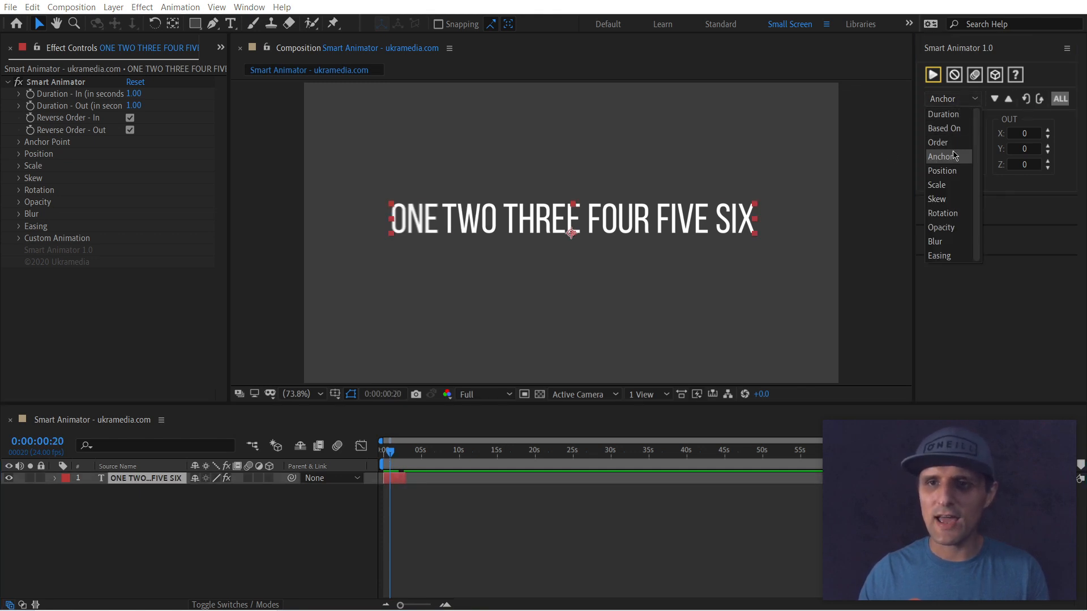
pyautogui.click(952, 170)
pyautogui.click(934, 150)
pyautogui.write('150')
pyautogui.click(1030, 150)
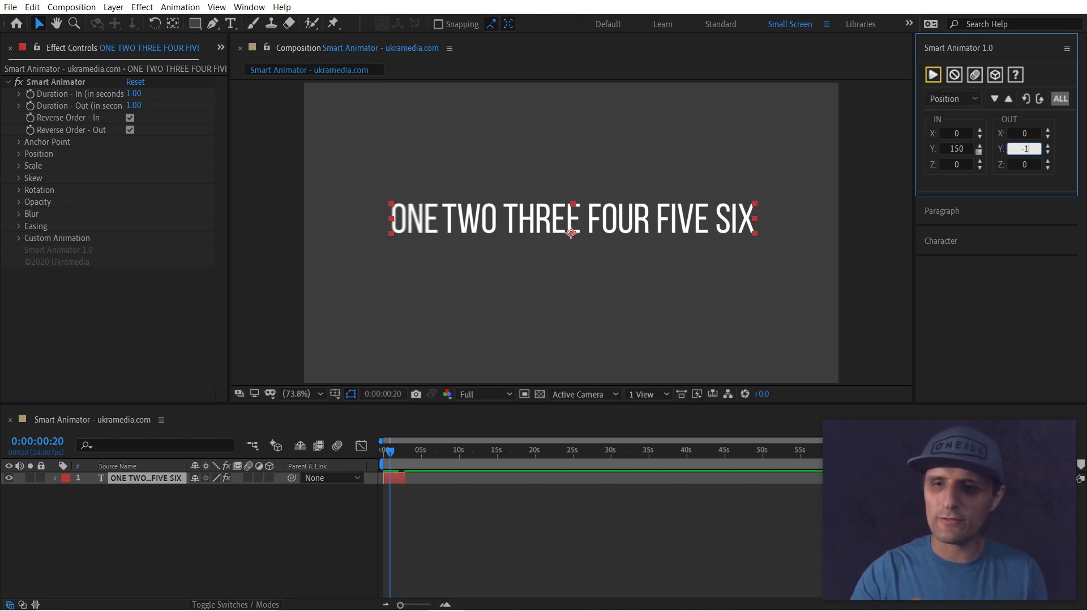
pyautogui.write('-150')
# - Set Smart Animator's Opacity to 0% for both the in and out animations
pyautogui.click(952, 99)
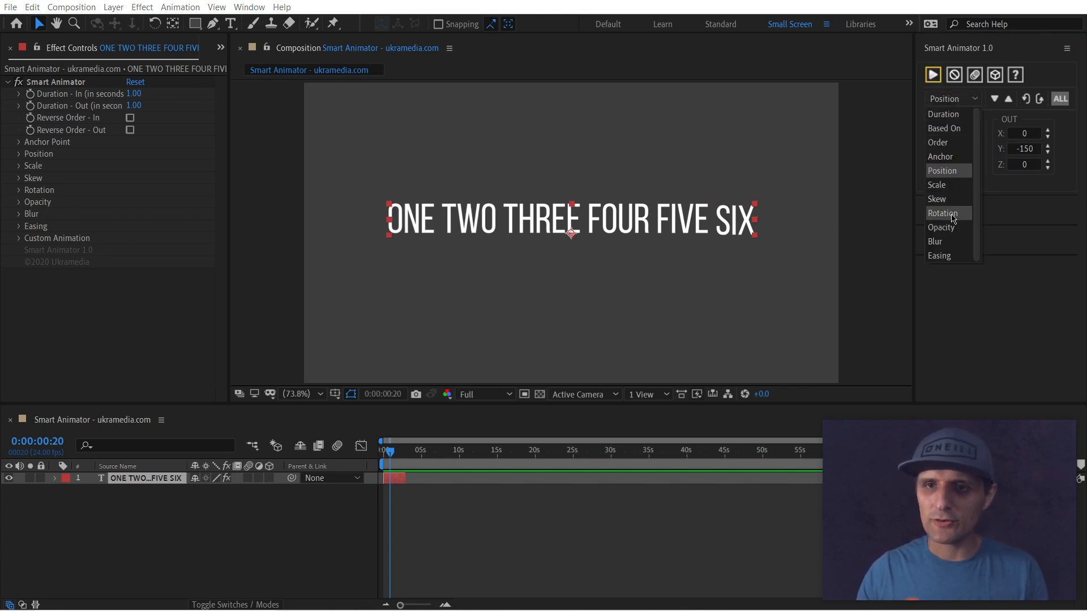
pyautogui.click(958, 227)
pyautogui.moveTo(993, 142); pyautogui.dragTo(928, 140)
# - Set Smart Animator's Blur Y to 100 for both the in and out animations
pyautogui.click(953, 98)
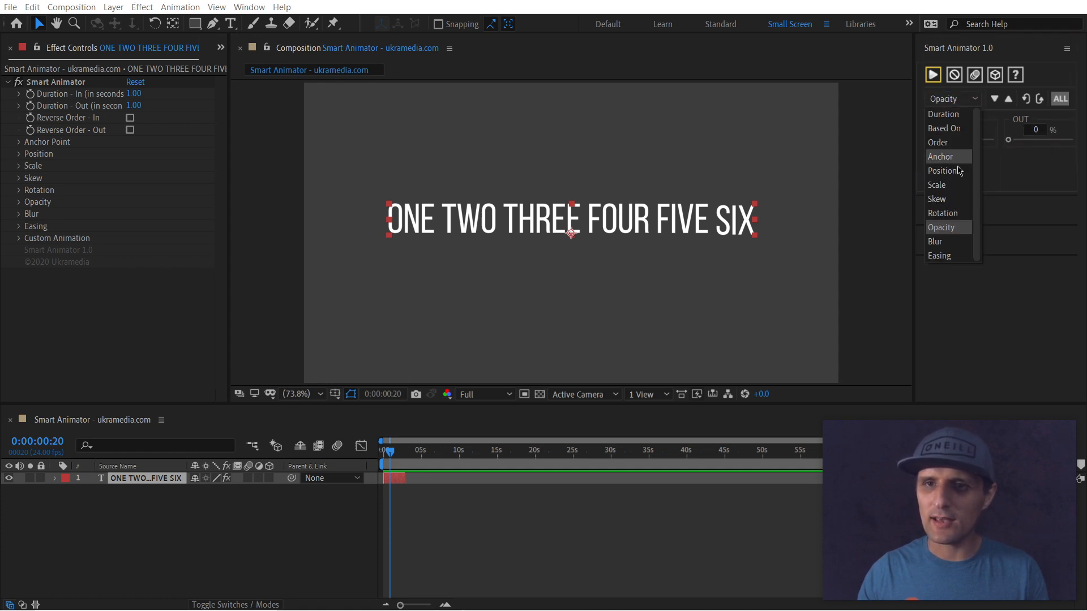
pyautogui.click(959, 244)
pyautogui.click(955, 152)
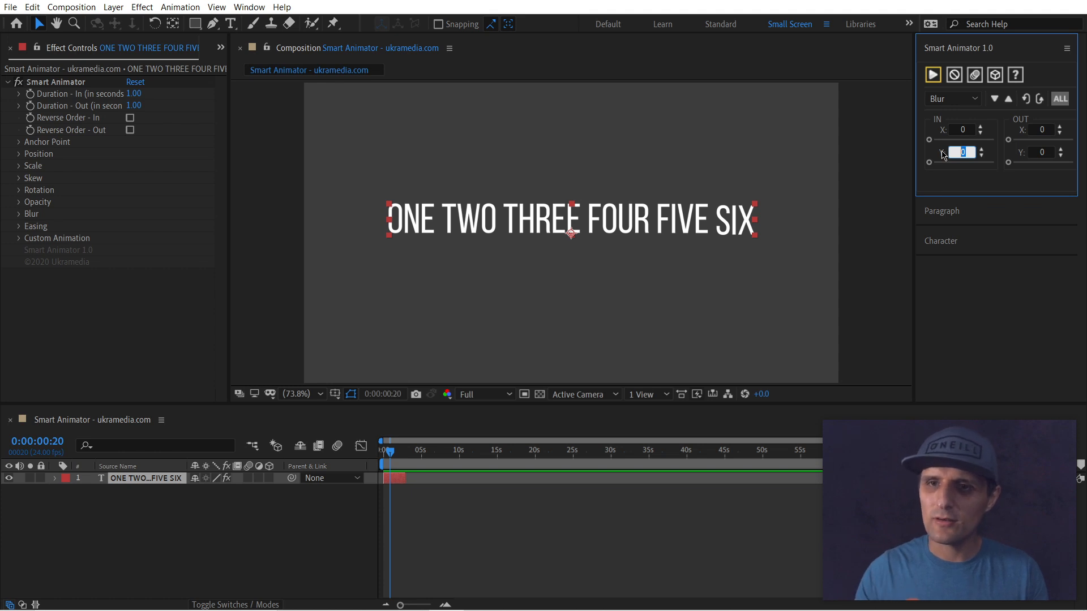
pyautogui.moveTo(937, 164); pyautogui.dragTo(1031, 163)
# - Apply Smart Animator to the remaining text layer and preview it from the start of the composition
pyautogui.click(933, 76)
pyautogui.moveTo(398, 454); pyautogui.dragTo(380, 467)
pyautogui.press('space')
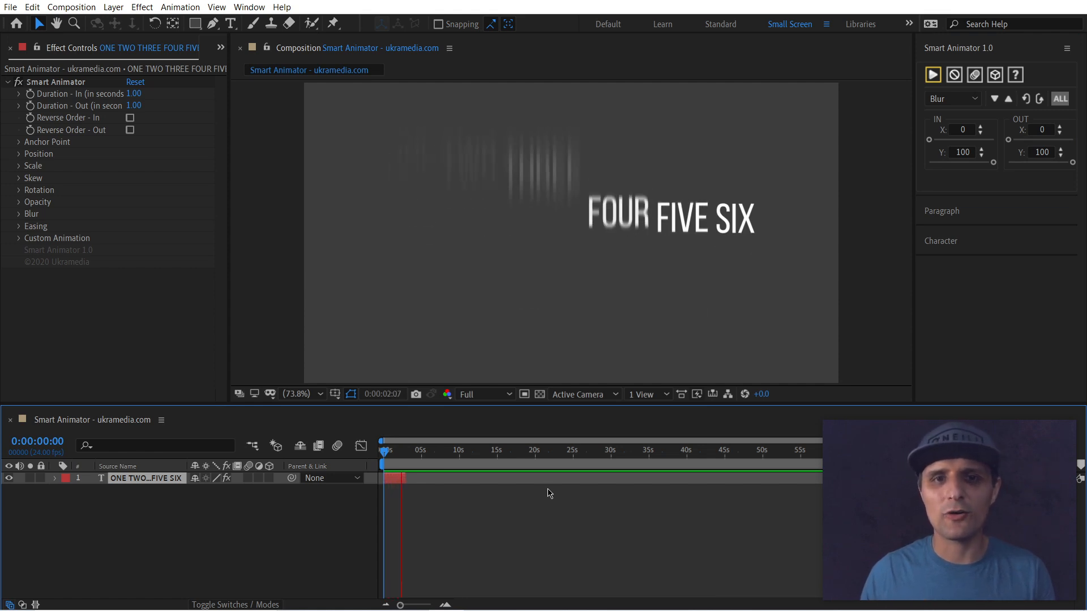
pyautogui.press('space')
# - Duplicate the ONE TWO THREE text layer and shift the copy to start at about 0:00:07:00
pyautogui.scroll(5, 463, 545)
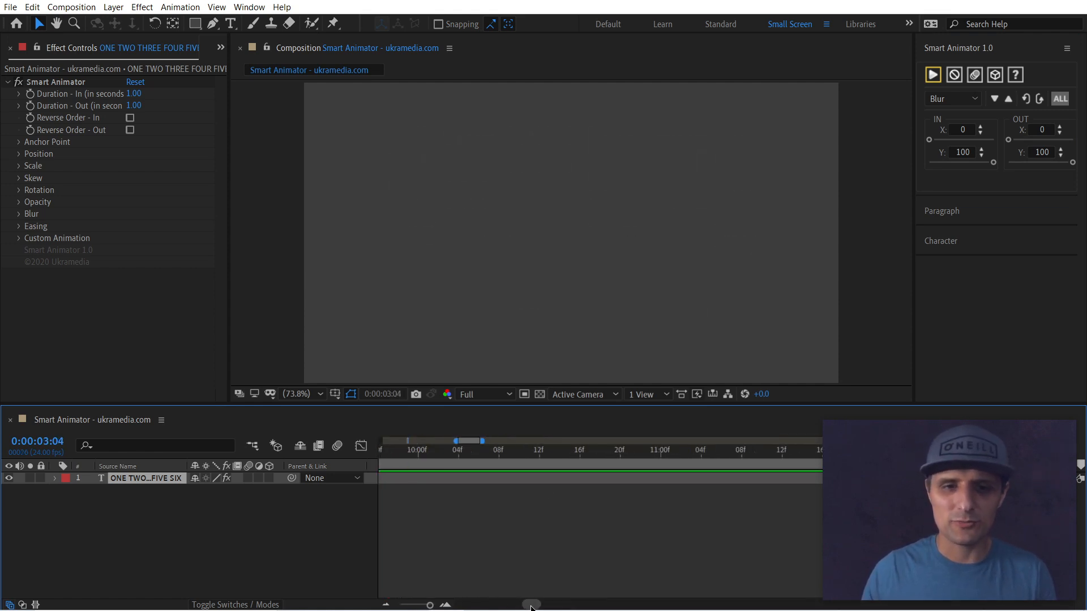
pyautogui.moveTo(530, 606); pyautogui.dragTo(429, 603)
pyautogui.scroll(-5, 507, 542)
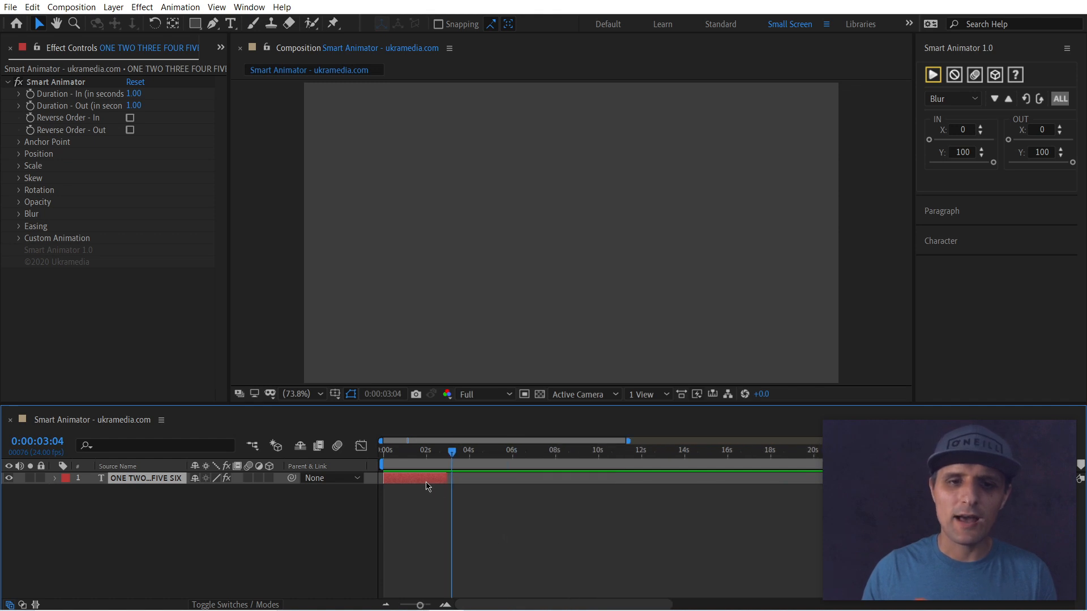
pyautogui.hotkey('ctrl', 'd')
pyautogui.moveTo(422, 485); pyautogui.dragTo(568, 485)
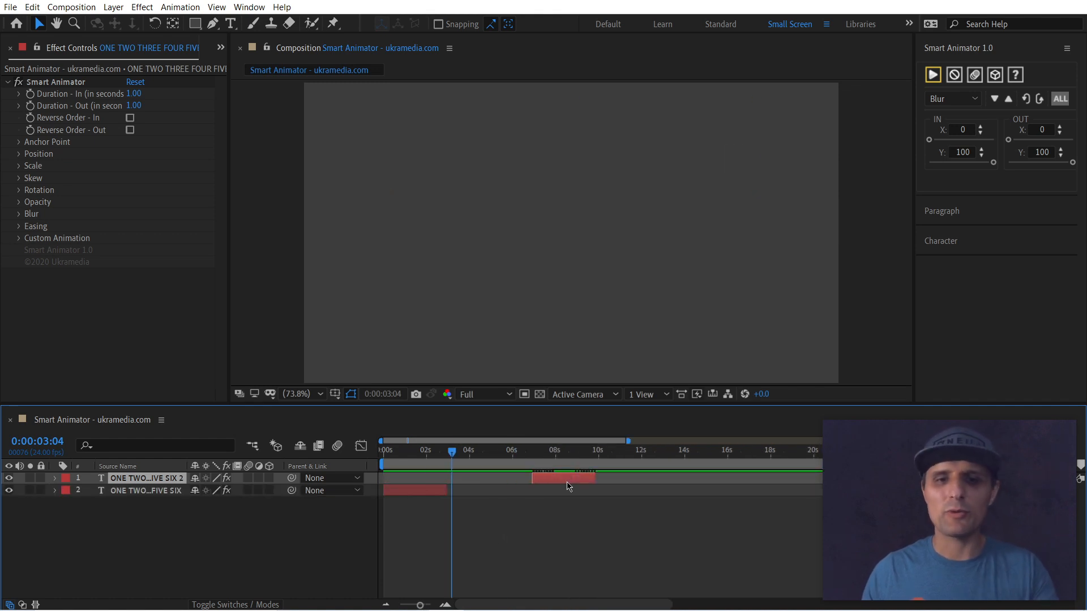
pyautogui.hotkey('ctrl', 'shift', 'e')
pyautogui.click(571, 507)
pyautogui.hotkey('ctrl', 'z')
# - Move to 0:00:08:09, remove Smart Animator from the duplicated text layer, and keep that layer selected
pyautogui.click(563, 453)
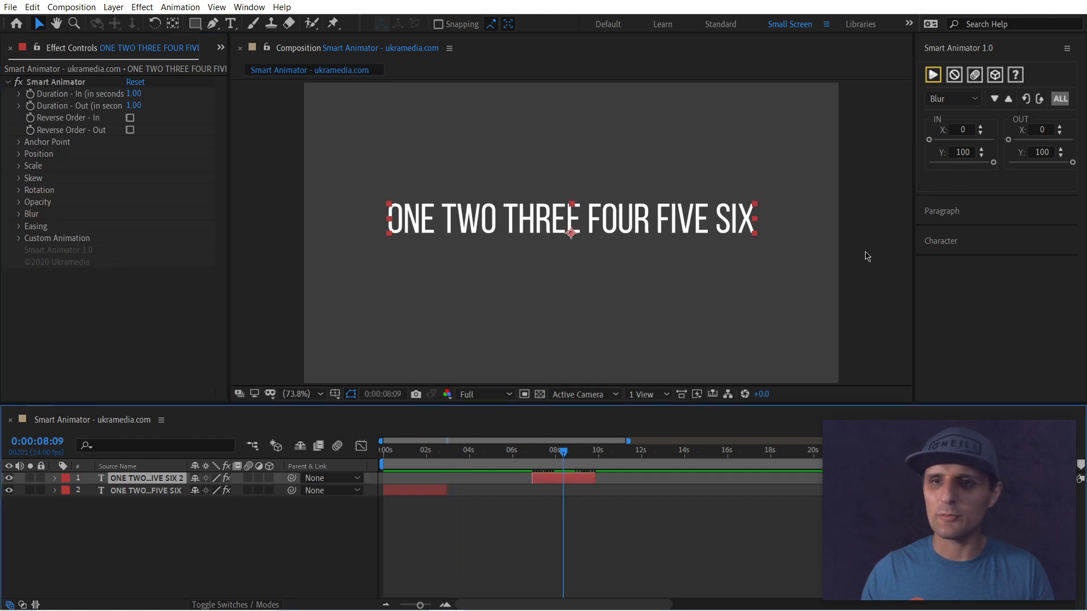
pyautogui.click(953, 74)
pyautogui.click(596, 526)
pyautogui.click(566, 480)
# - Reset all of Smart Animator's in and out settings and scrub the original layer's in animation to 0:00:00:17
pyautogui.moveTo(564, 463); pyautogui.dragTo(411, 472)
pyautogui.click(1040, 100)
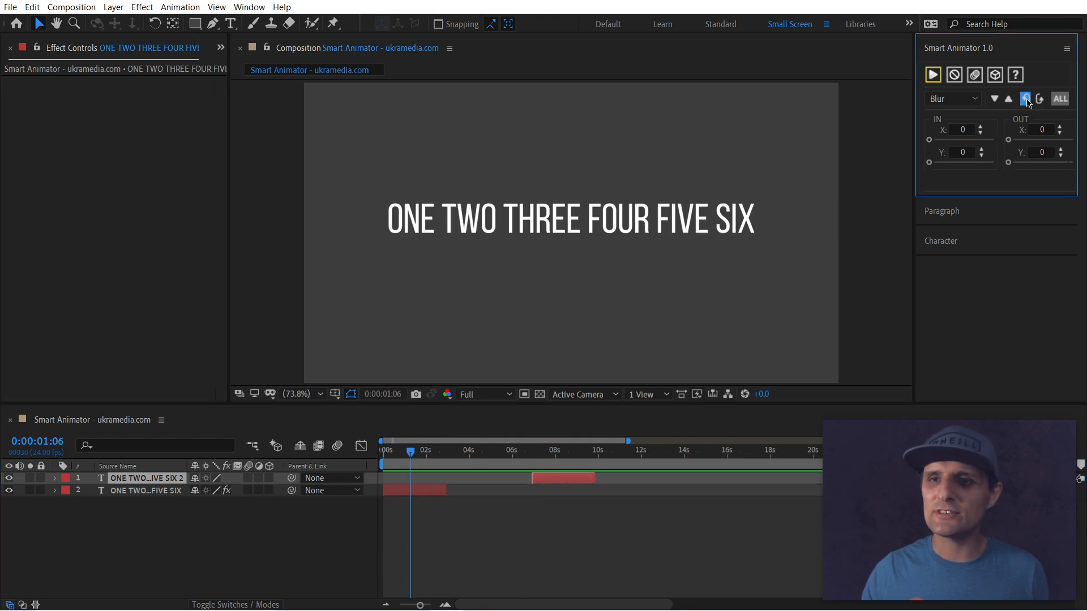
pyautogui.click(430, 493)
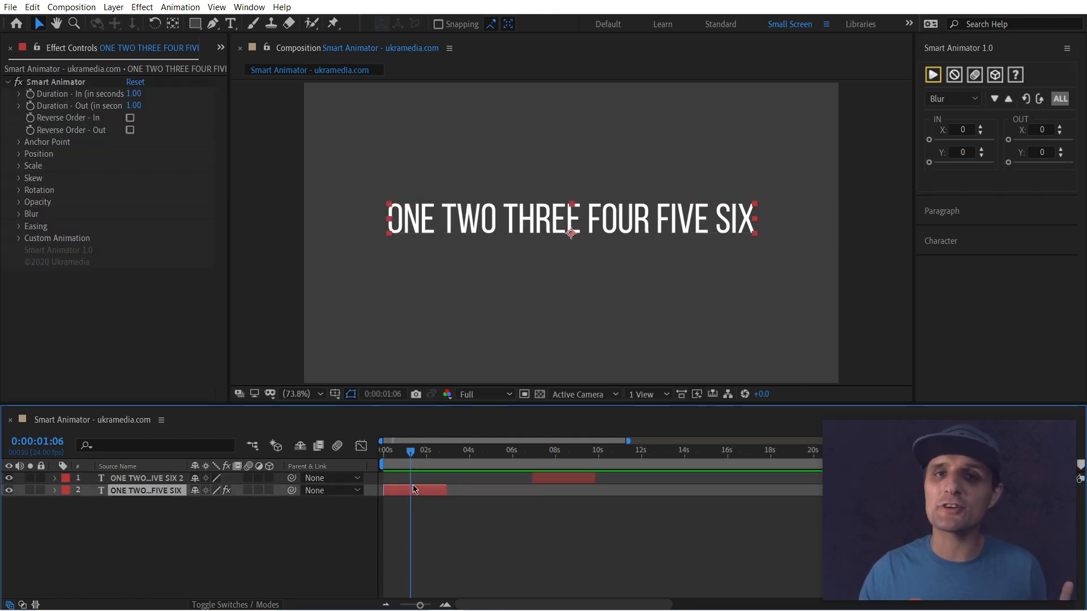
pyautogui.moveTo(411, 451)
pyautogui.mouseDown()
pyautogui.moveTo(385, 453)
pyautogui.moveTo(400, 456)
pyautogui.mouseUp()
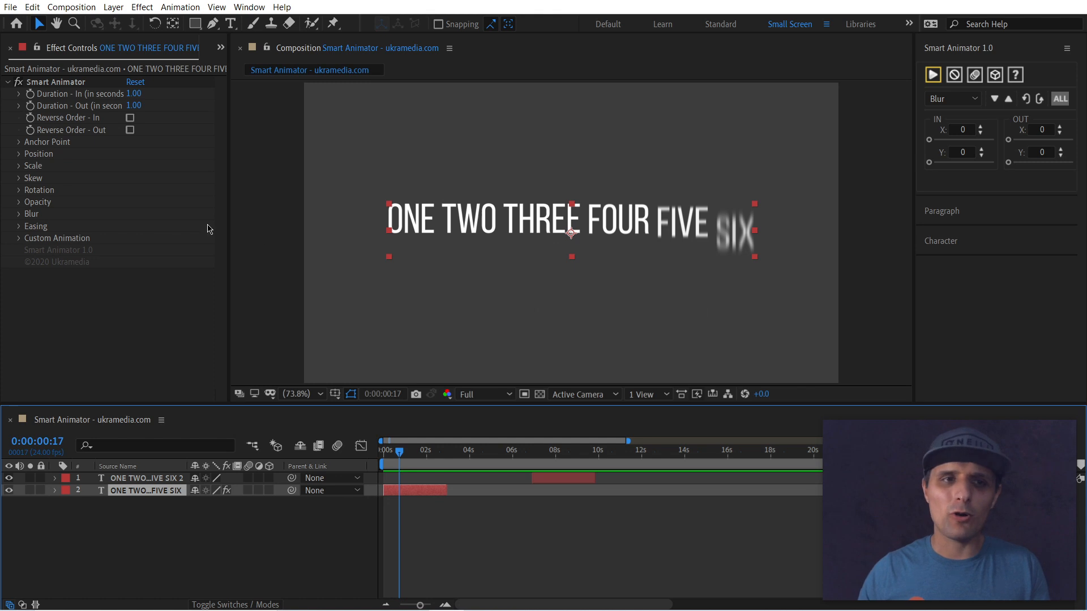
# - Turn off Smart Animator's ALL option with the original ONE TWO THREE layer selected
pyautogui.click(559, 479)
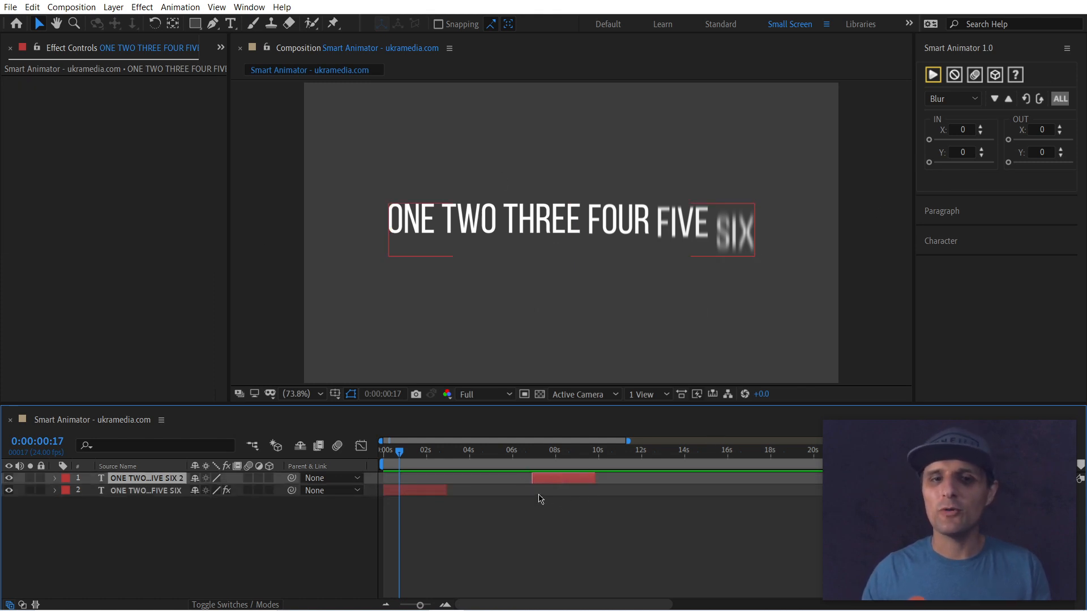
pyautogui.click(412, 492)
pyautogui.click(1066, 100)
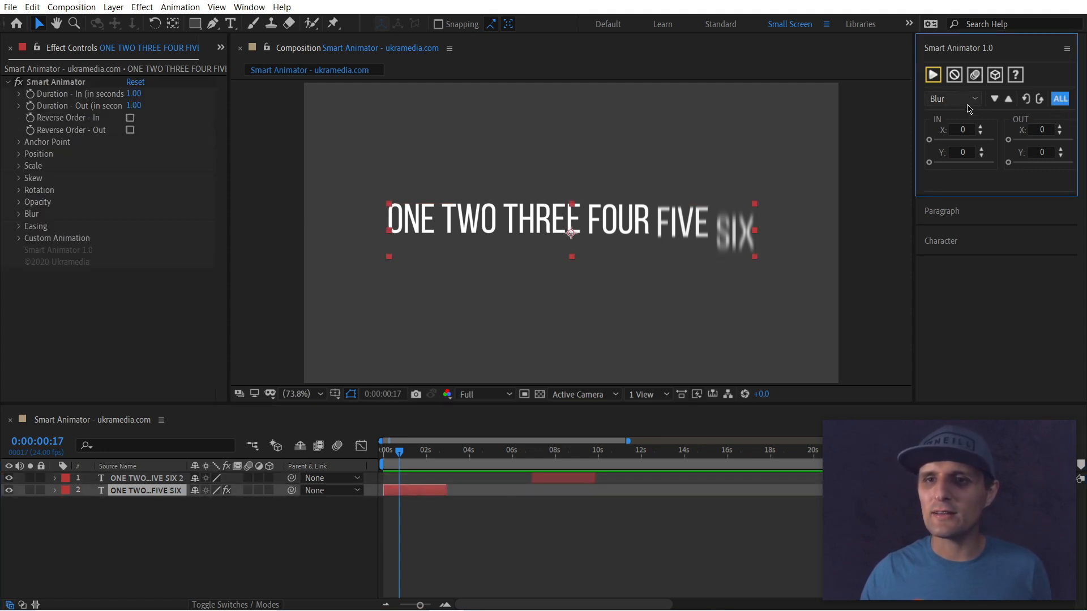
pyautogui.click(965, 128)
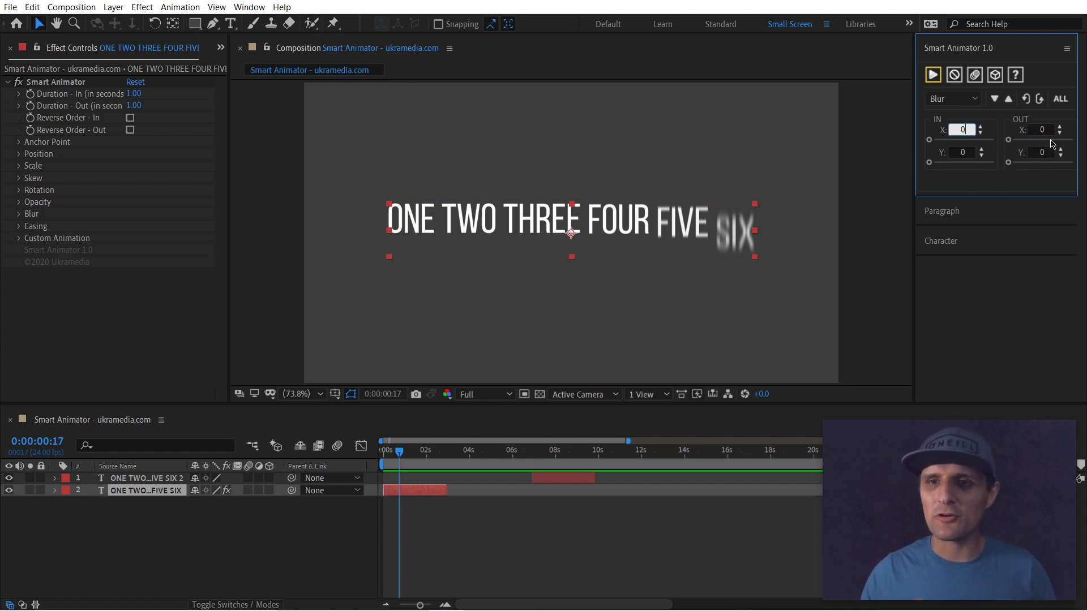
pyautogui.click(431, 496)
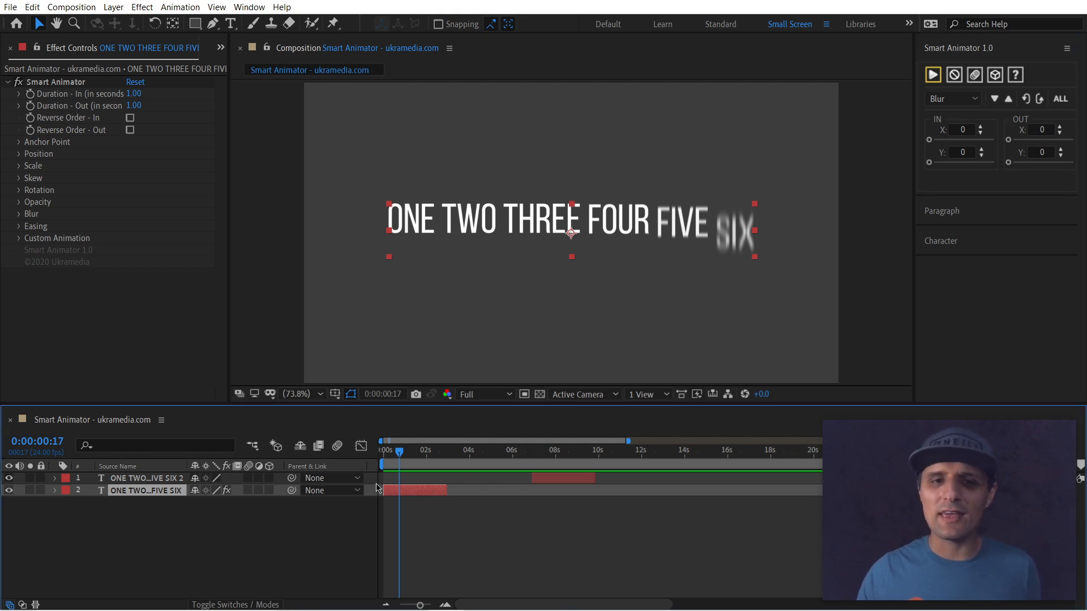
# - With ALL enabled, load the original layer's in settings into Smart Animator and apply them to the duplicated text layer
pyautogui.click(1060, 99)
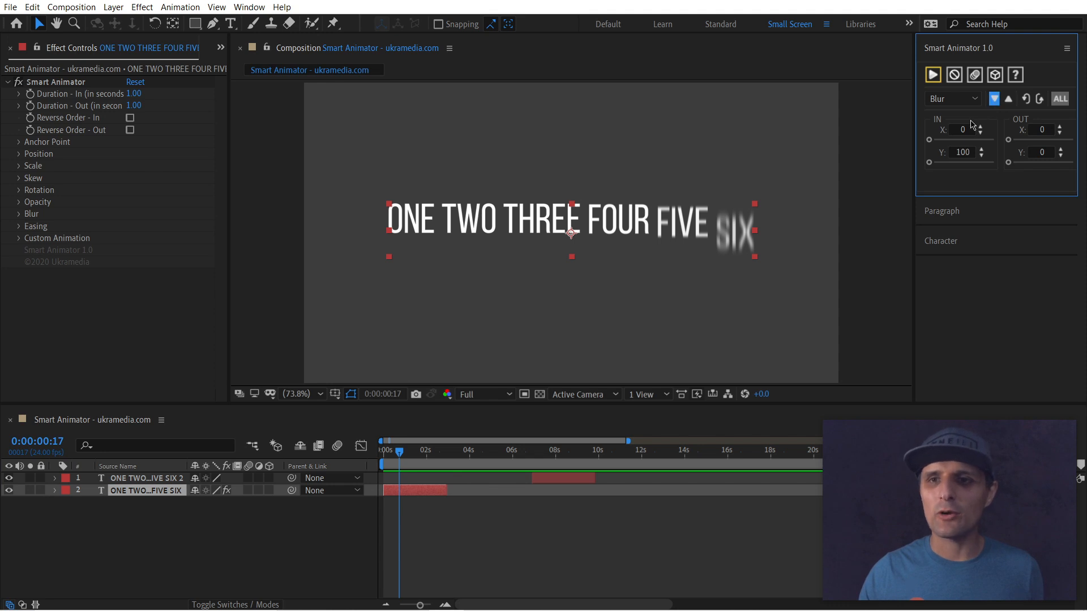
pyautogui.click(956, 100)
pyautogui.click(955, 172)
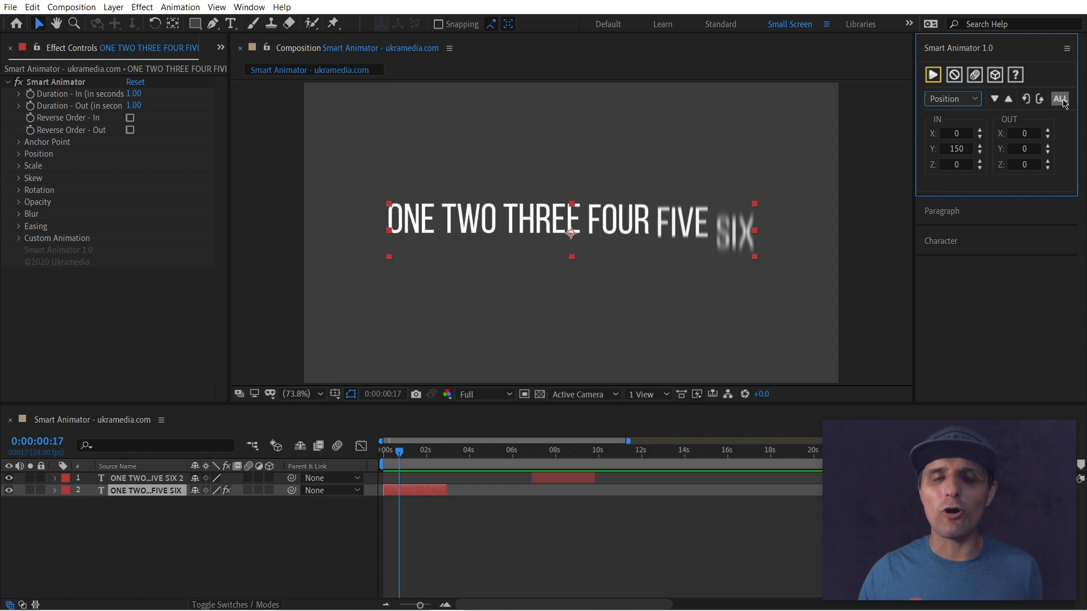
pyautogui.click(953, 99)
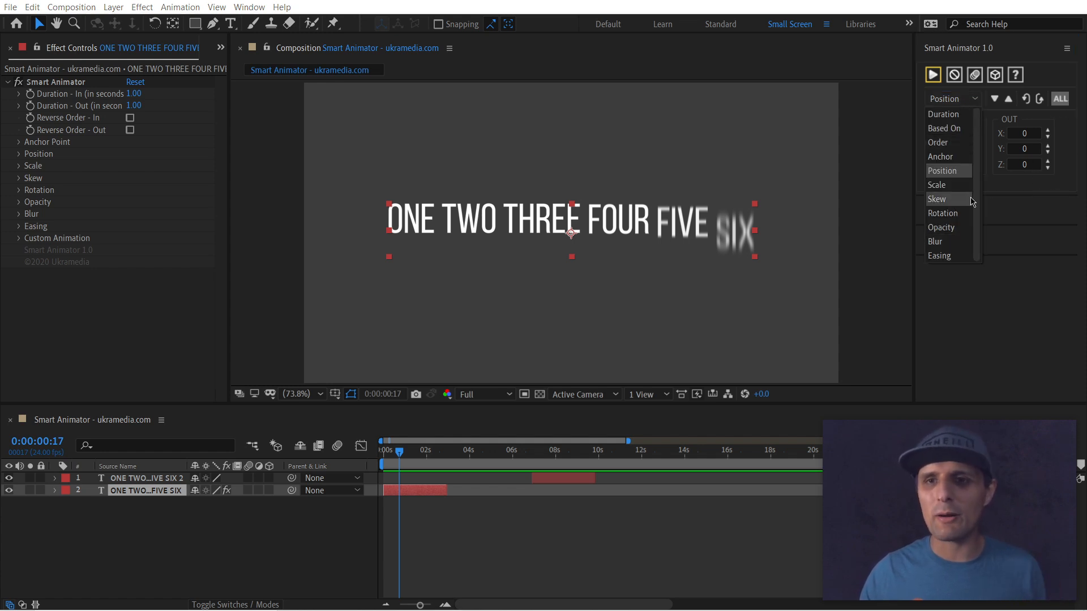
pyautogui.click(944, 170)
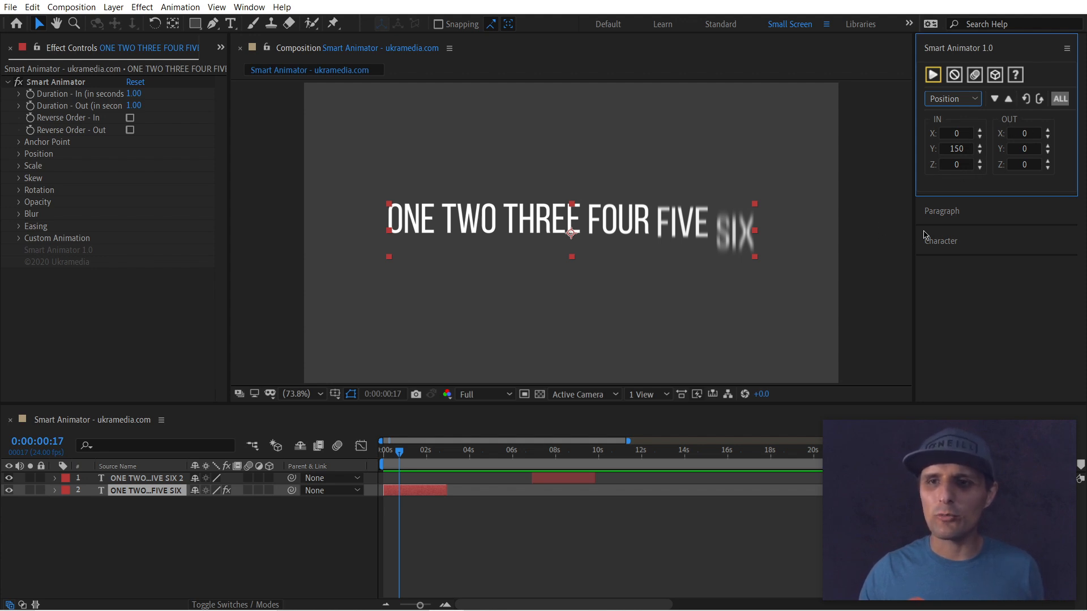
pyautogui.click(566, 485)
pyautogui.click(933, 75)
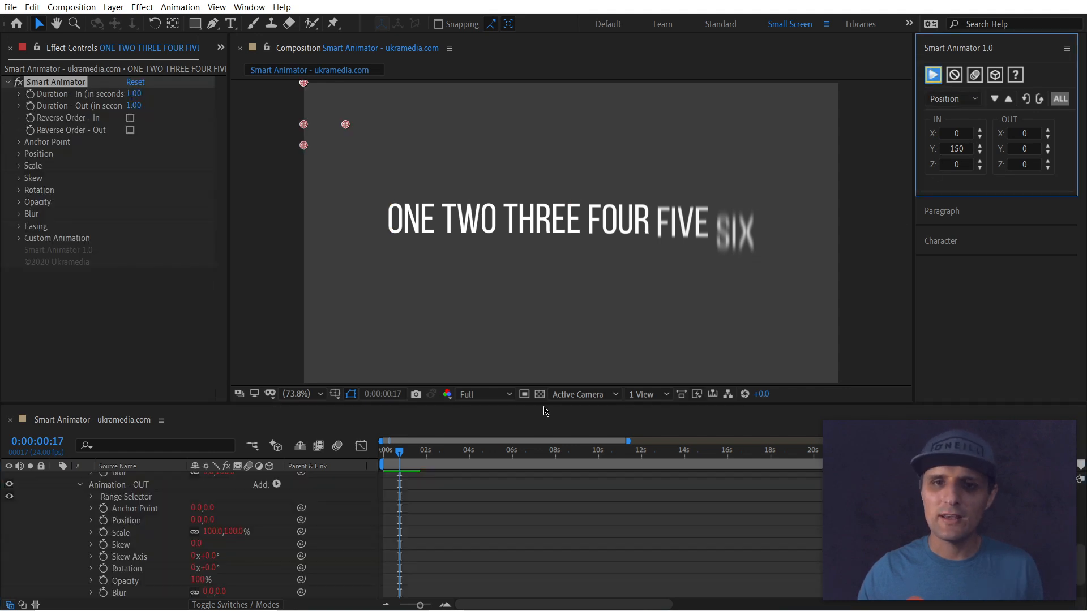
# - Show only Opacity for both text layers and scrub through their animations, stopping at 0:00:08:18
pyautogui.click(487, 504)
pyautogui.press('t')
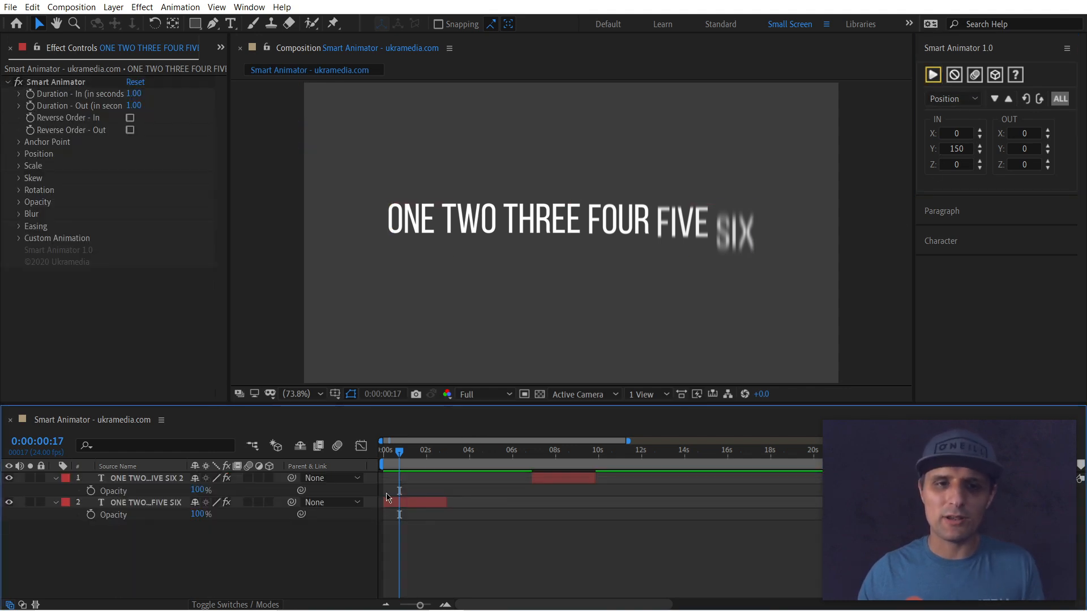
pyautogui.moveTo(386, 452); pyautogui.dragTo(433, 456)
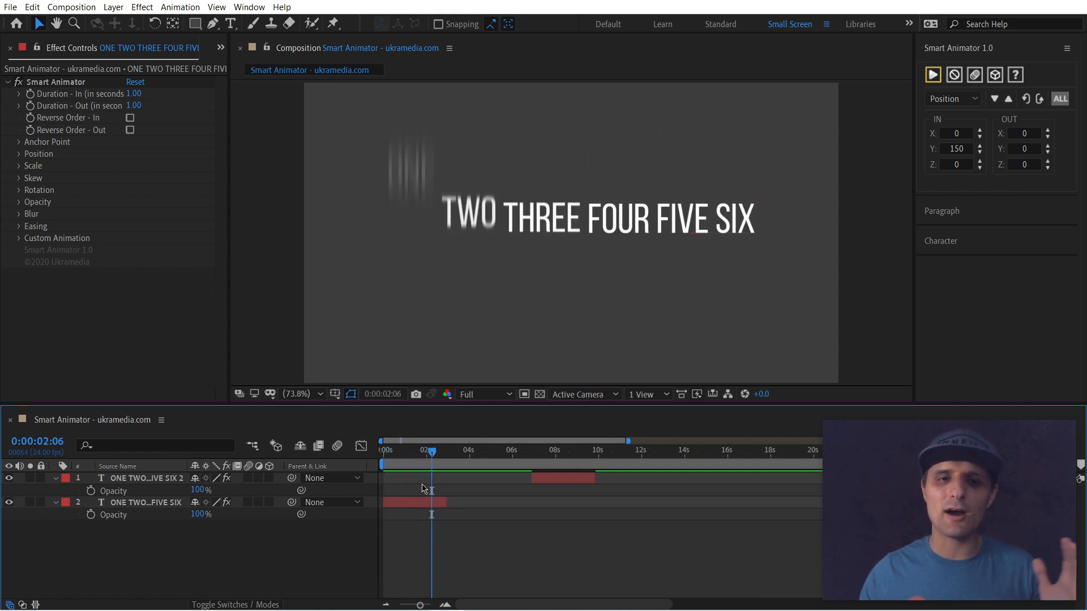
pyautogui.moveTo(531, 454); pyautogui.dragTo(572, 454)
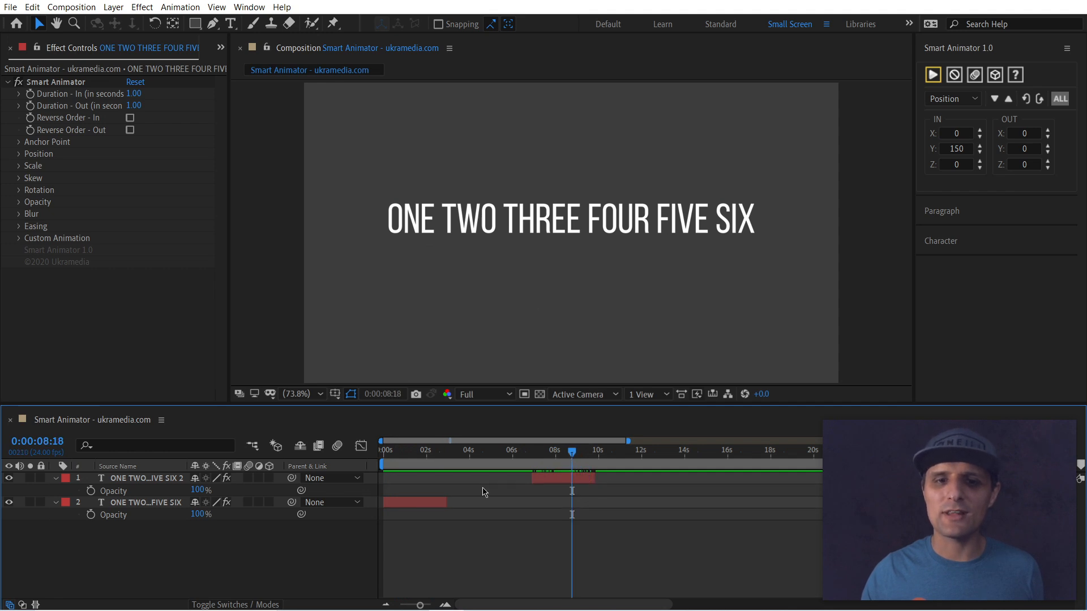
# - Load the original layer's out settings into Smart Animator and apply them to the duplicated text layer
pyautogui.click(429, 508)
pyautogui.click(1008, 99)
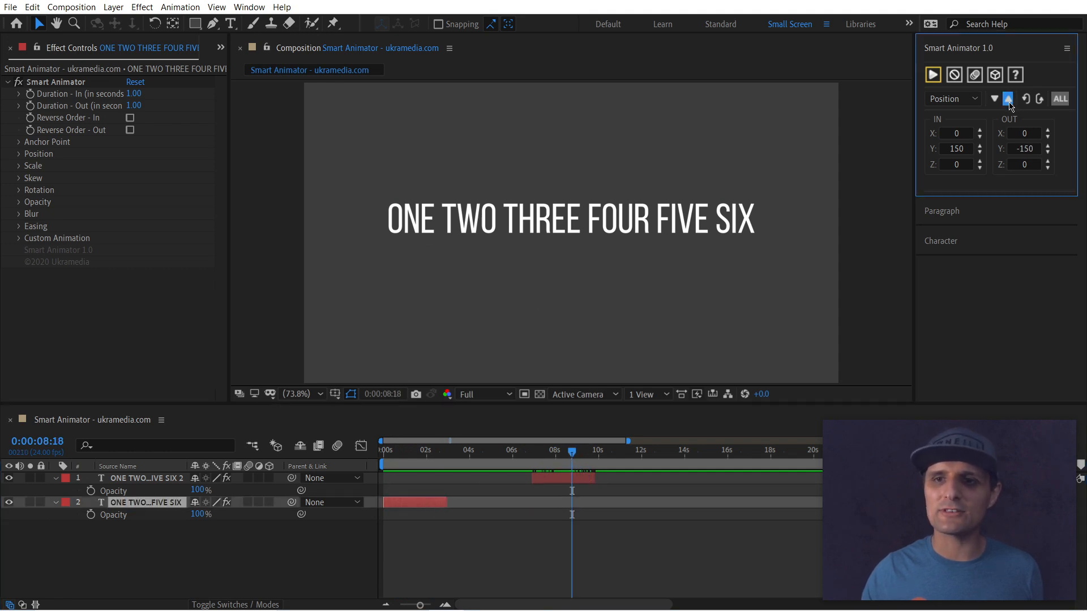
pyautogui.click(577, 475)
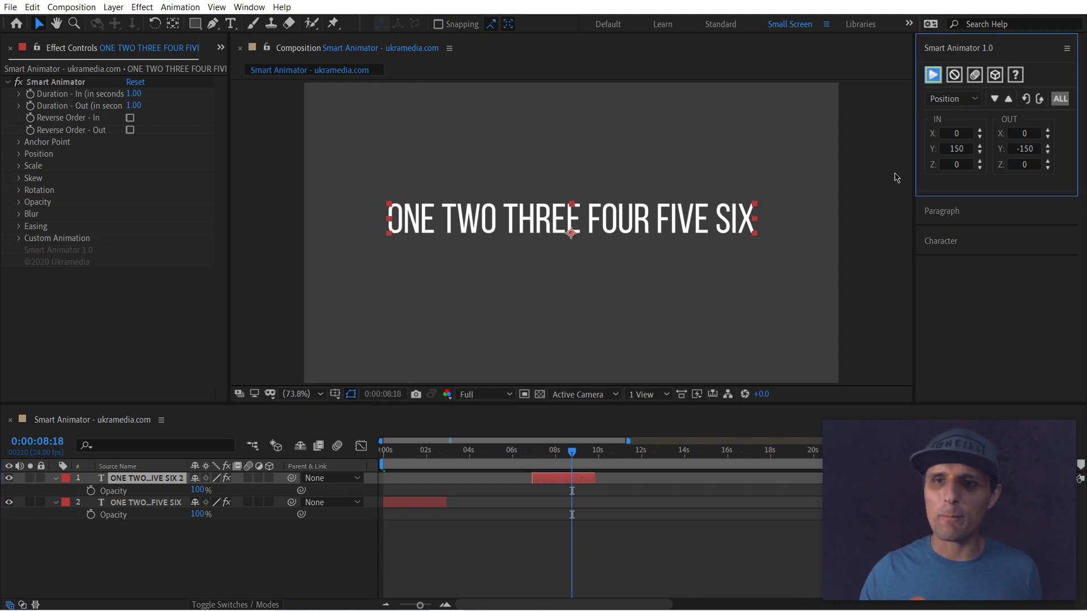
# - Scrub the duplicated text layer's animation to 0:00:07:18 and review Smart Animator's Skew, Based On, Order and Position settings
pyautogui.moveTo(568, 461)
pyautogui.mouseDown()
pyautogui.moveTo(592, 461)
pyautogui.moveTo(554, 464)
pyautogui.mouseUp()
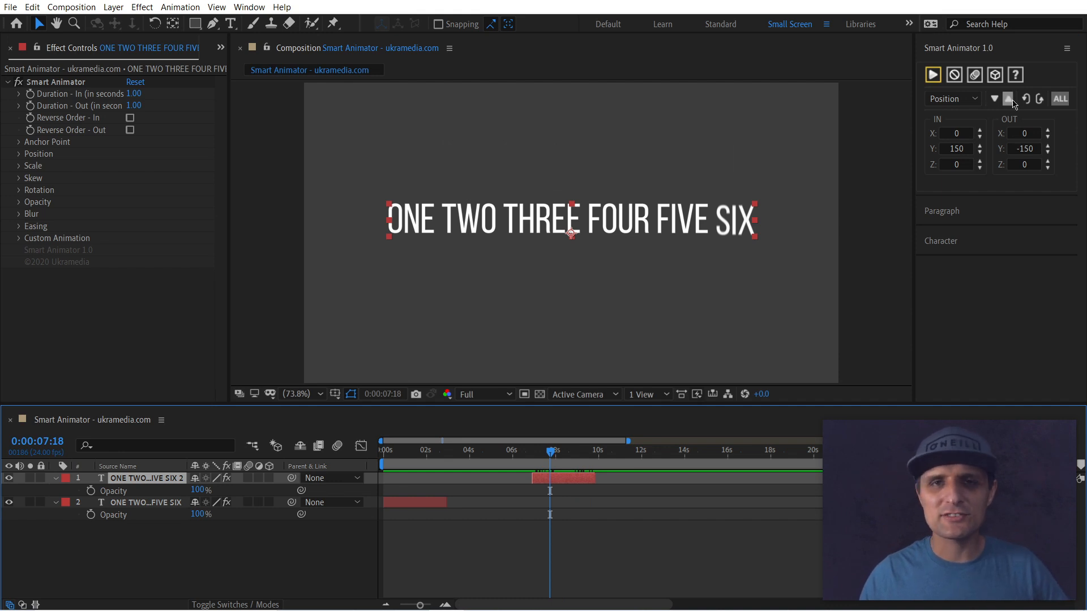
pyautogui.click(975, 99)
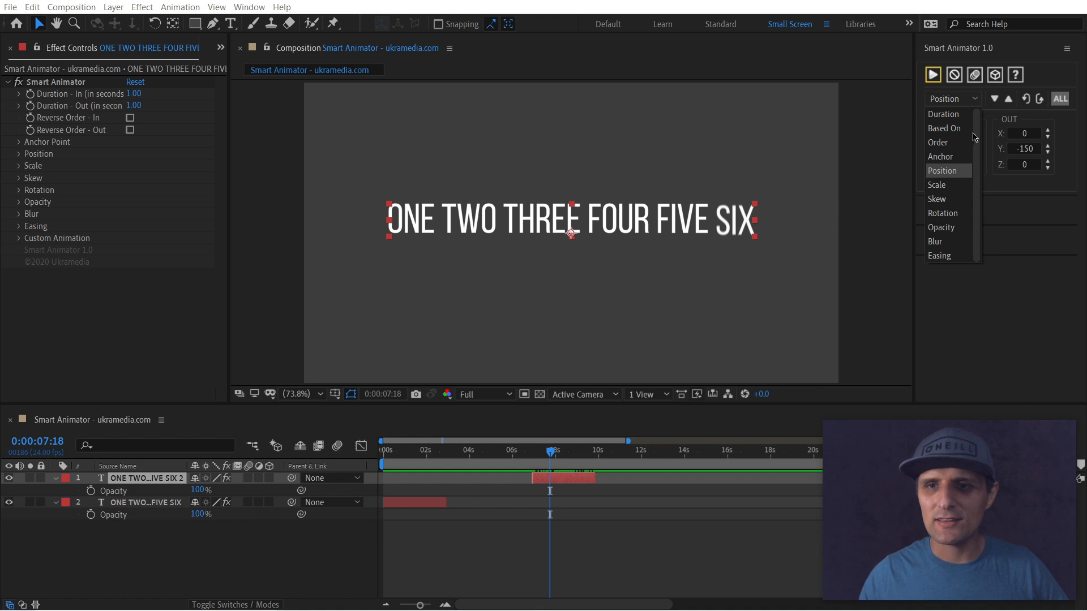
pyautogui.click(954, 199)
pyautogui.click(967, 102)
pyautogui.click(943, 129)
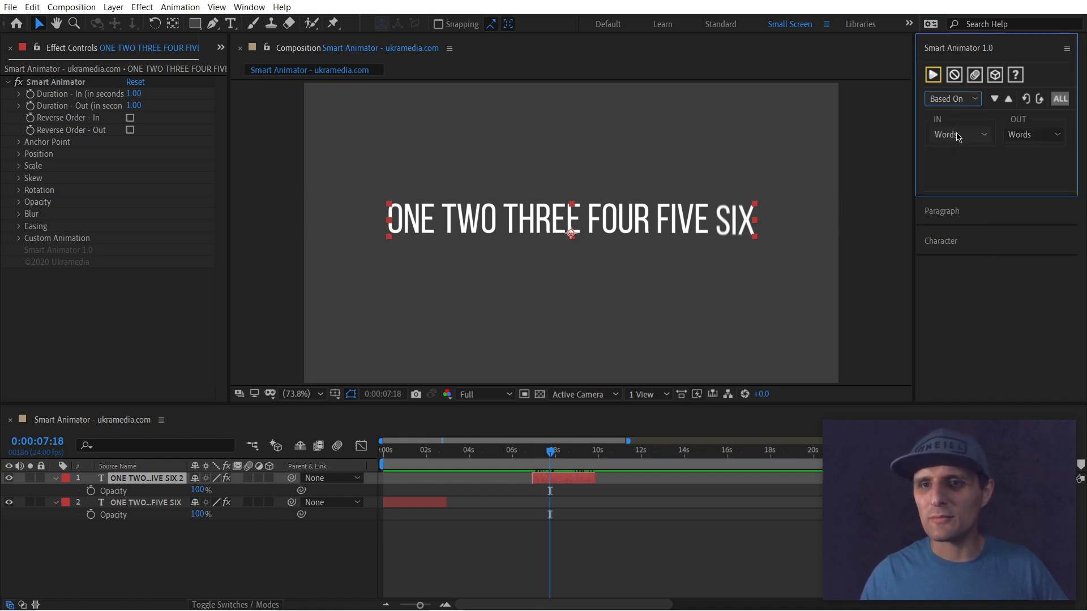
pyautogui.click(967, 99)
pyautogui.click(952, 143)
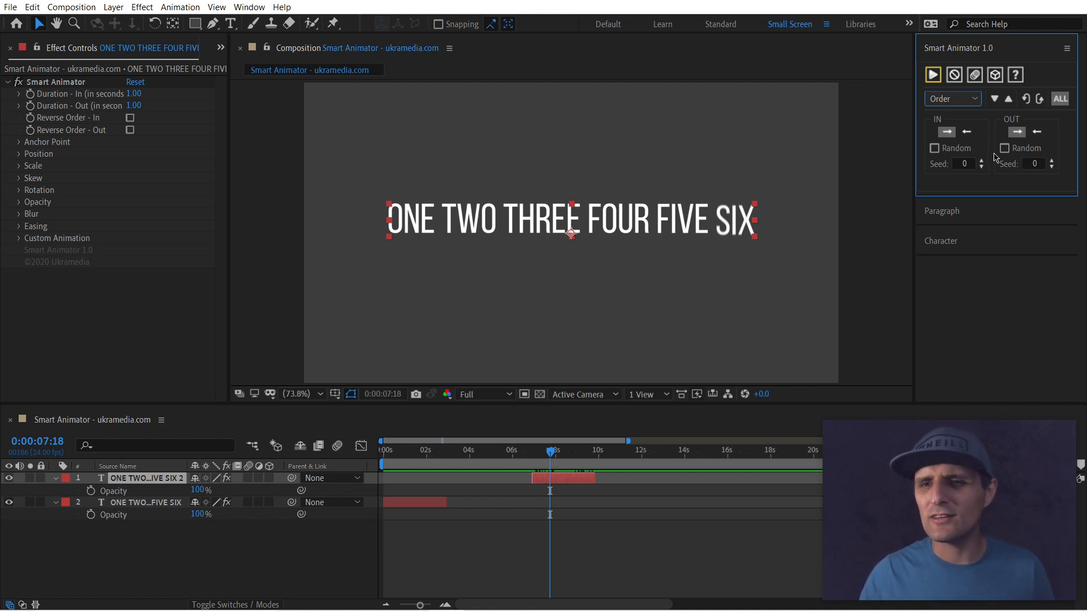
pyautogui.click(966, 104)
pyautogui.click(959, 158)
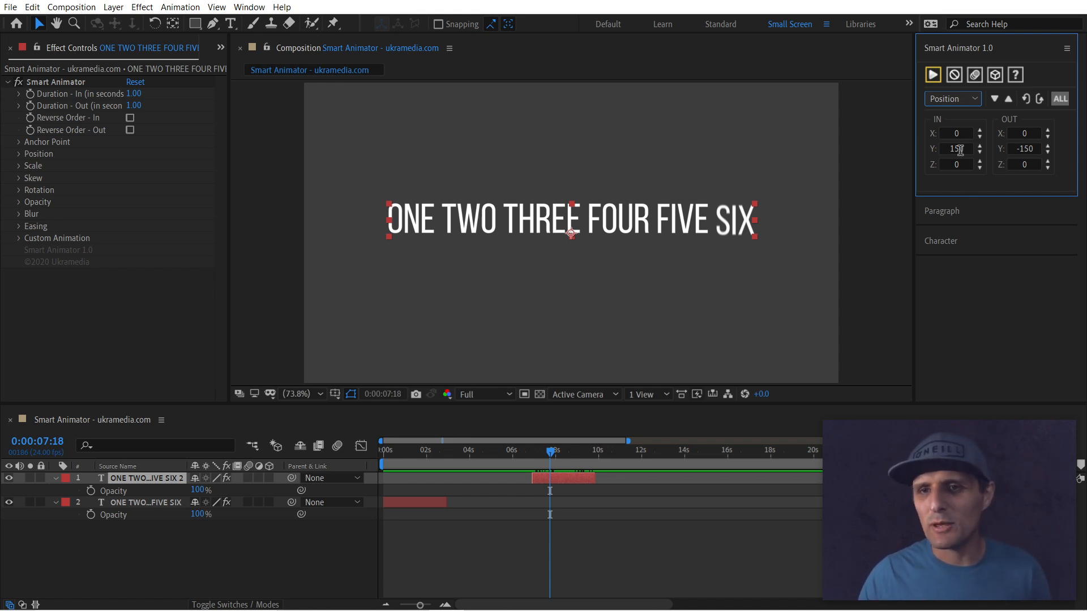
# - View the About information for Smart Animator and close it
pyautogui.click(974, 99)
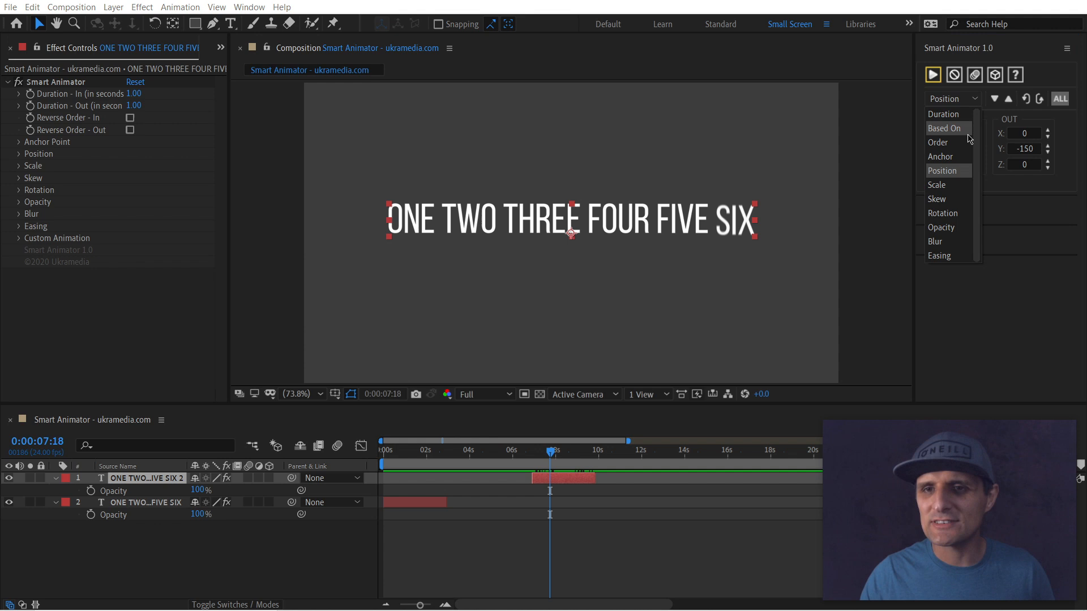
pyautogui.click(1014, 196)
pyautogui.click(1015, 75)
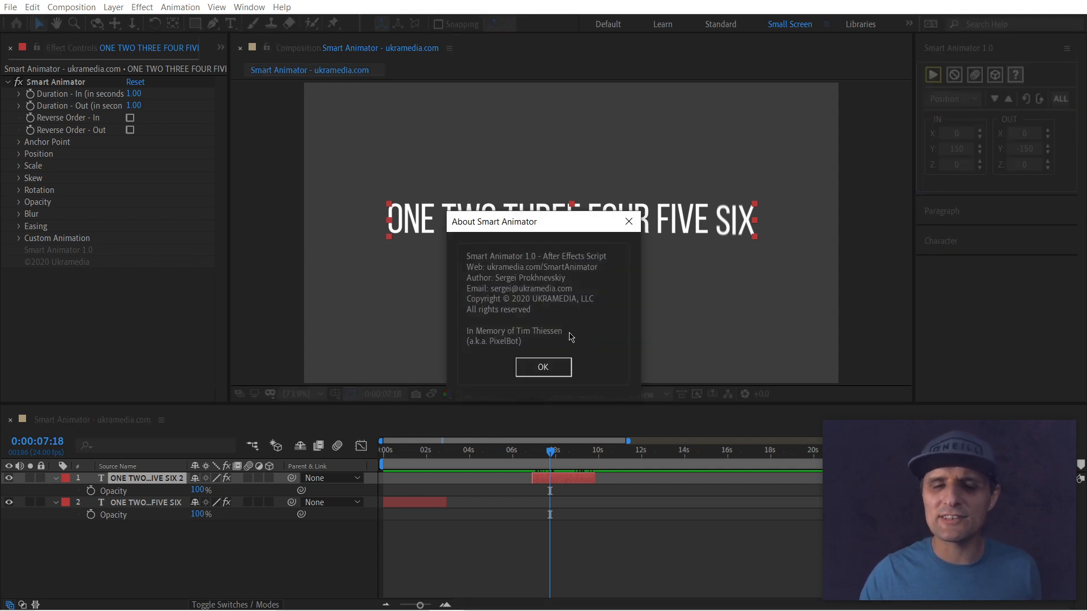
pyautogui.click(564, 368)
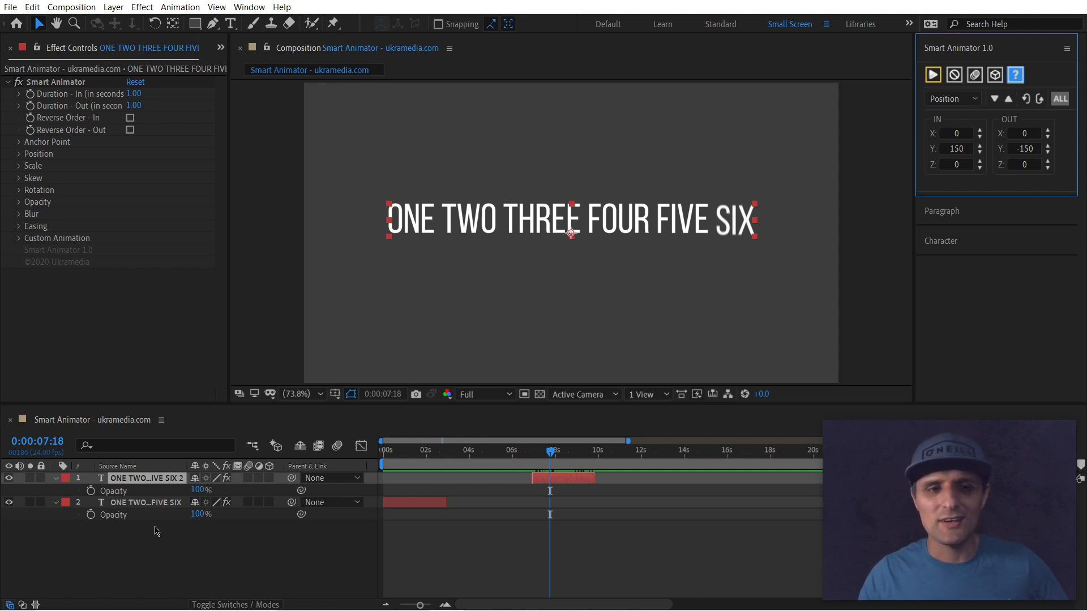
# - Set the duplicated text layer's Scale - In to 78, 65, 81 in the effect and scrub to preview it
pyautogui.click(157, 505)
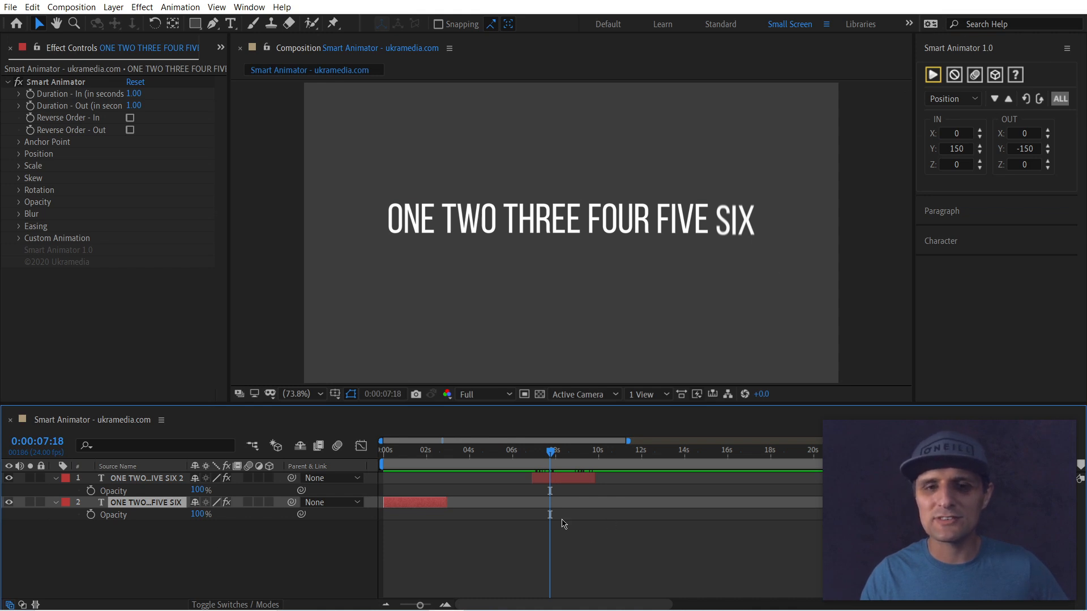
pyautogui.click(533, 482)
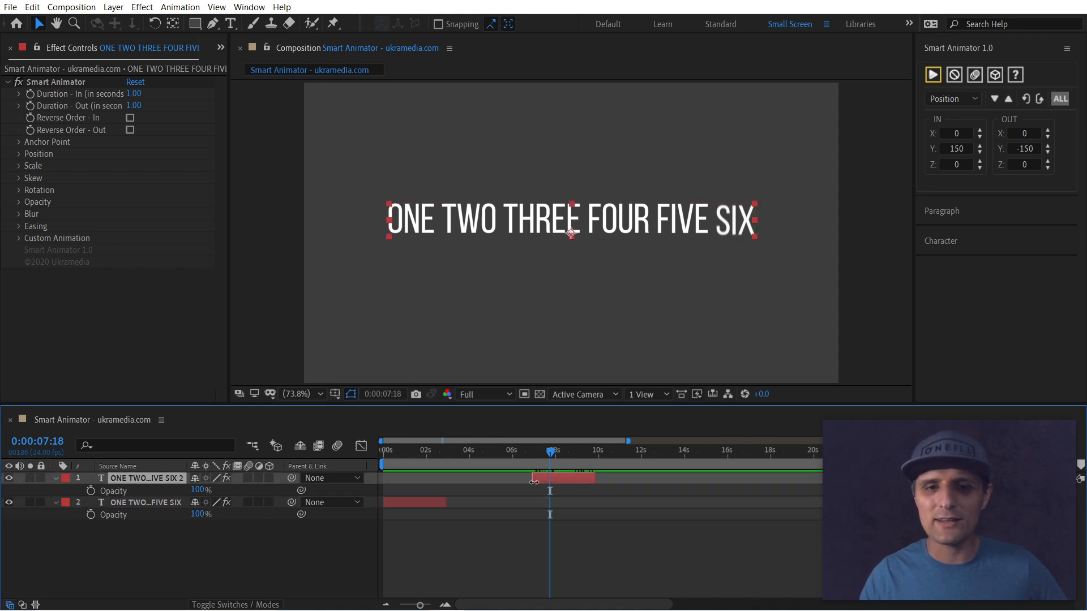
pyautogui.click(18, 165)
pyautogui.click(134, 179)
pyautogui.moveTo(169, 178)
pyautogui.mouseDown()
pyautogui.moveTo(149, 178)
pyautogui.moveTo(182, 176)
pyautogui.mouseUp()
pyautogui.moveTo(530, 463); pyautogui.dragTo(550, 463)
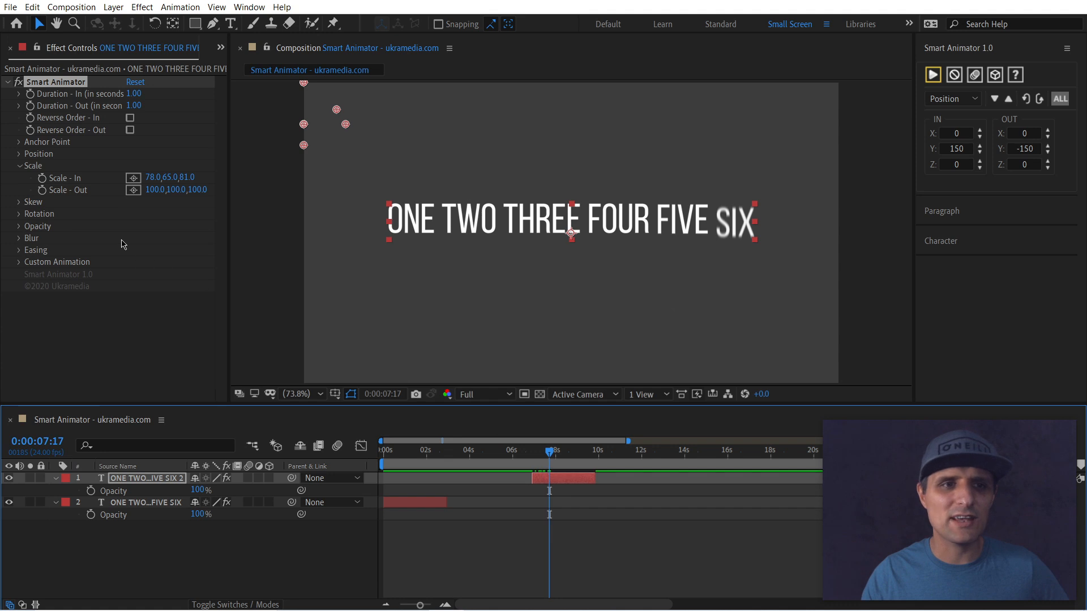
# - Set the duplicated layer's Position - In to 300, 0, 0 and Position - Out to -300, 0, 0, and play a preview
pyautogui.click(20, 154)
pyautogui.click(168, 167)
pyautogui.write('0')
pyautogui.click(150, 168)
pyautogui.write('300')
pyautogui.click(157, 179)
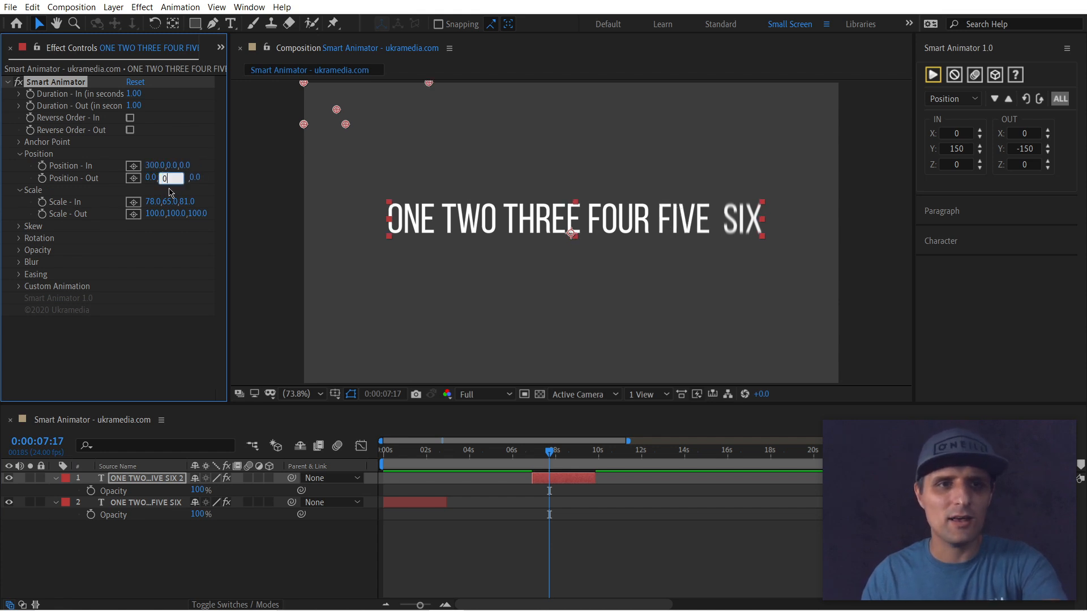
pyautogui.write('-300')
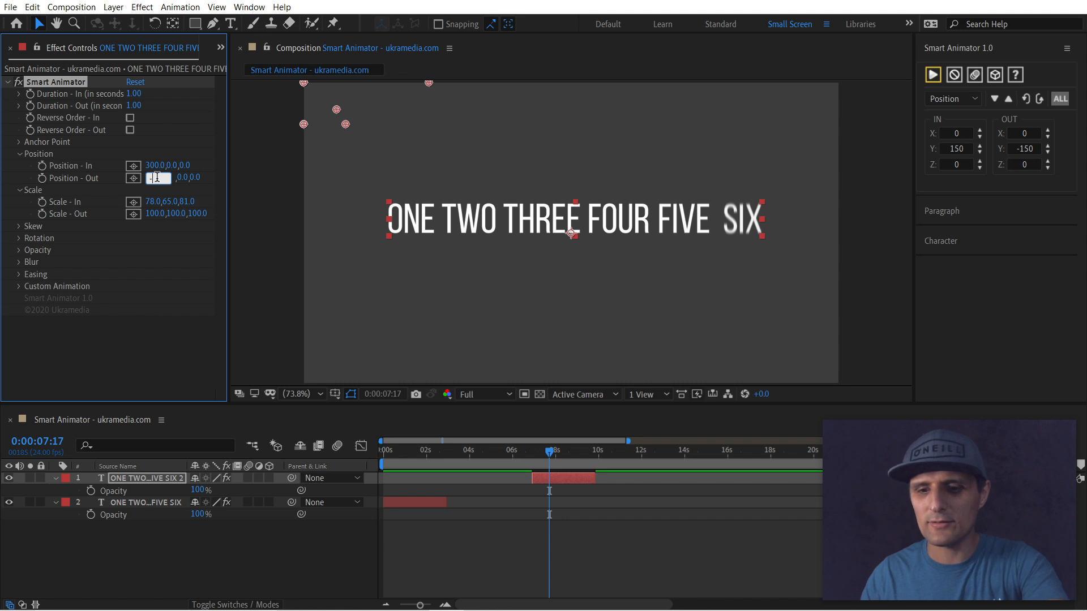
pyautogui.press('Return')
pyautogui.click(542, 463)
pyautogui.press('space')
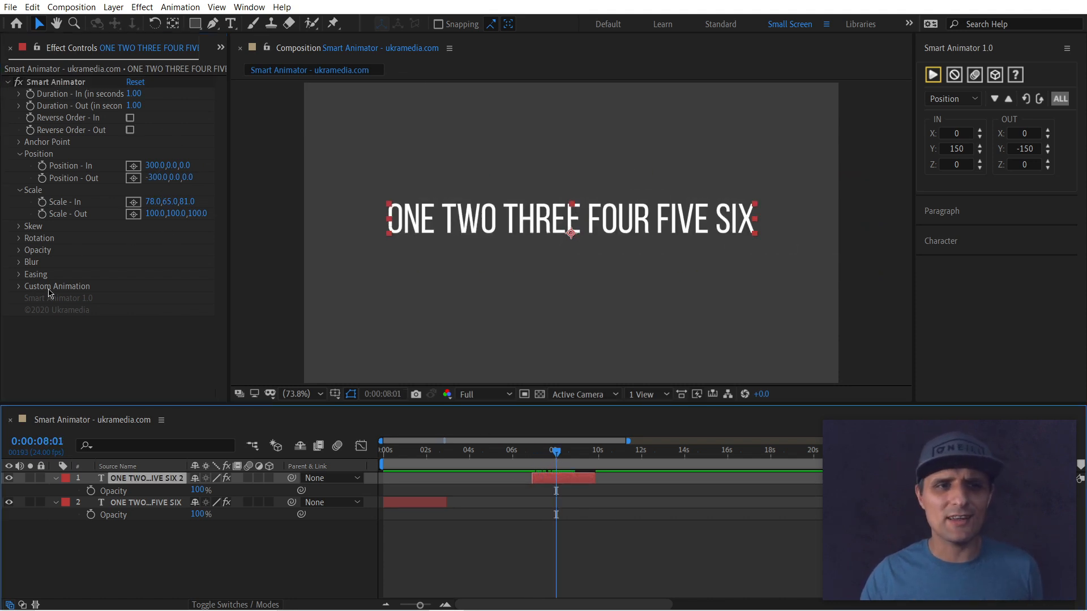
# - Show the effect's Opacity in and out values, and remove Smart Animator's animation from the duplicated text layer
pyautogui.click(20, 250)
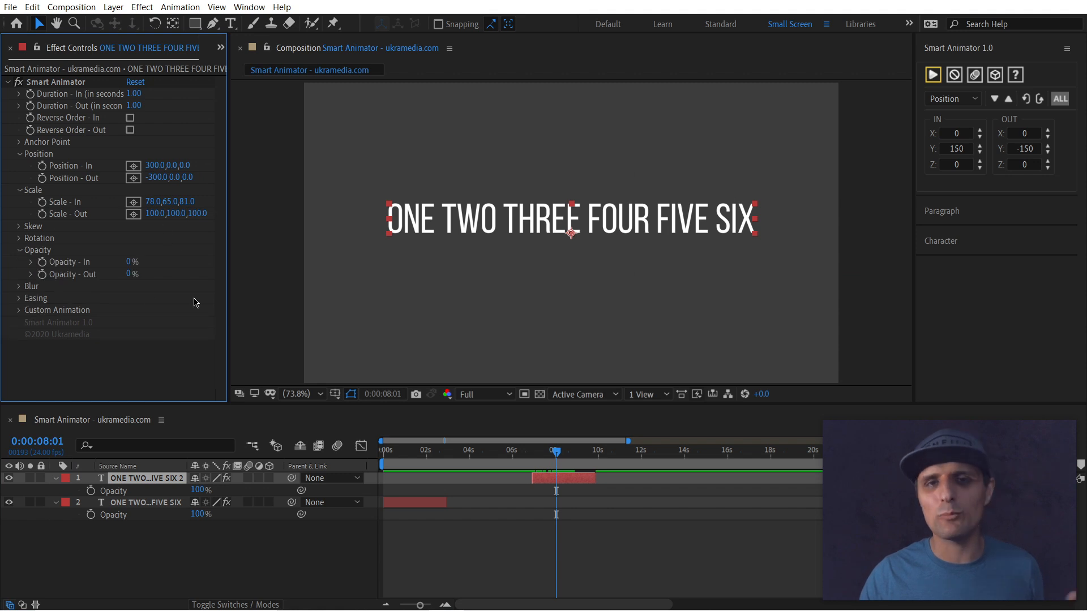
pyautogui.click(558, 482)
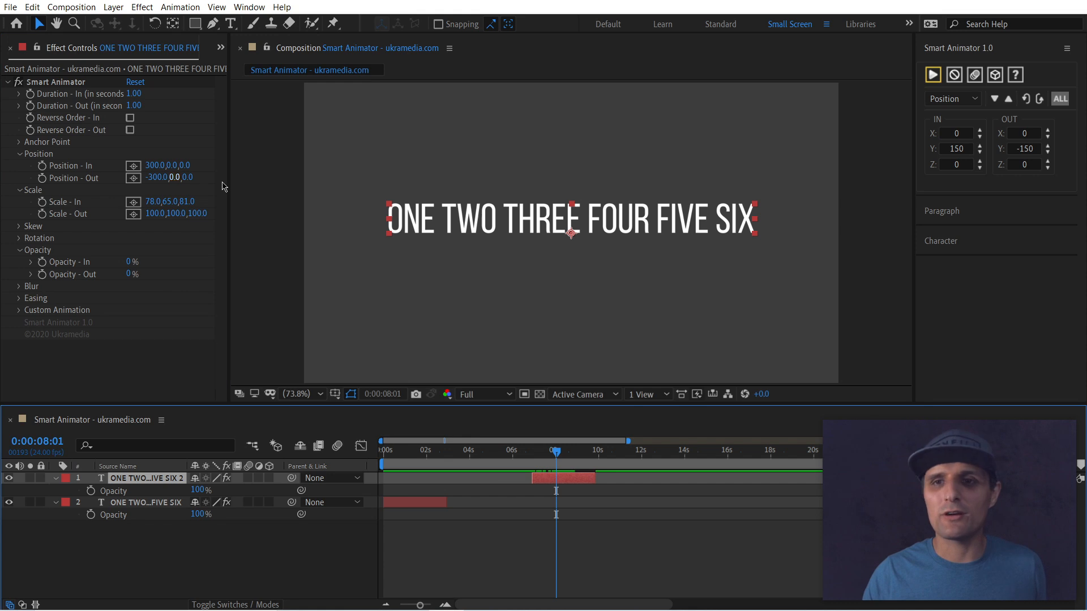
pyautogui.click(954, 76)
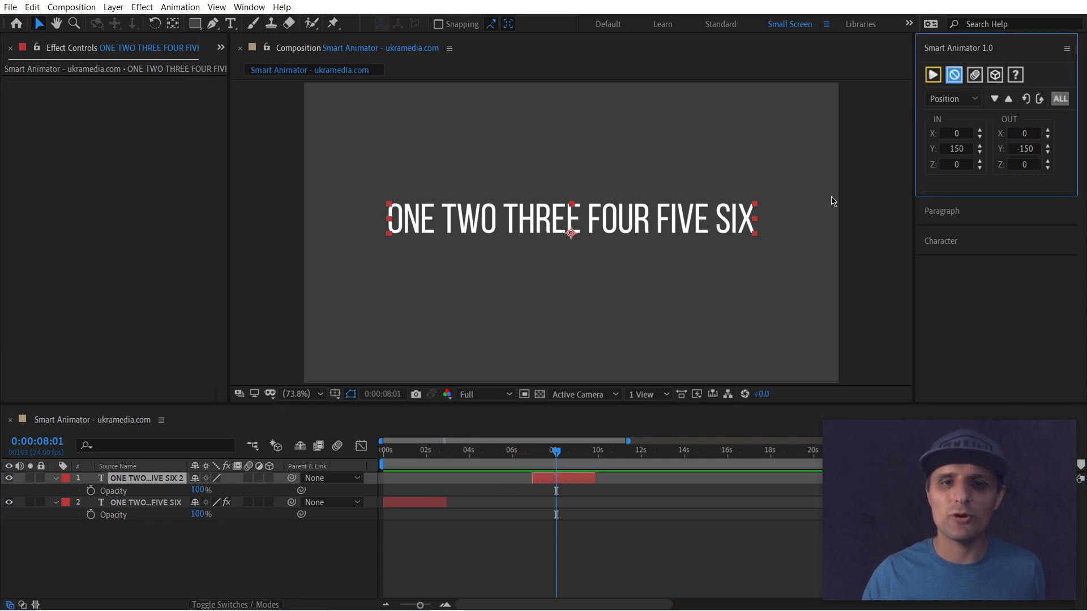
# - Expand the original text layer's Text properties and its Animation - IN animator to examine what Smart Animator added
pyautogui.click(55, 503)
pyautogui.click(56, 502)
pyautogui.click(118, 498)
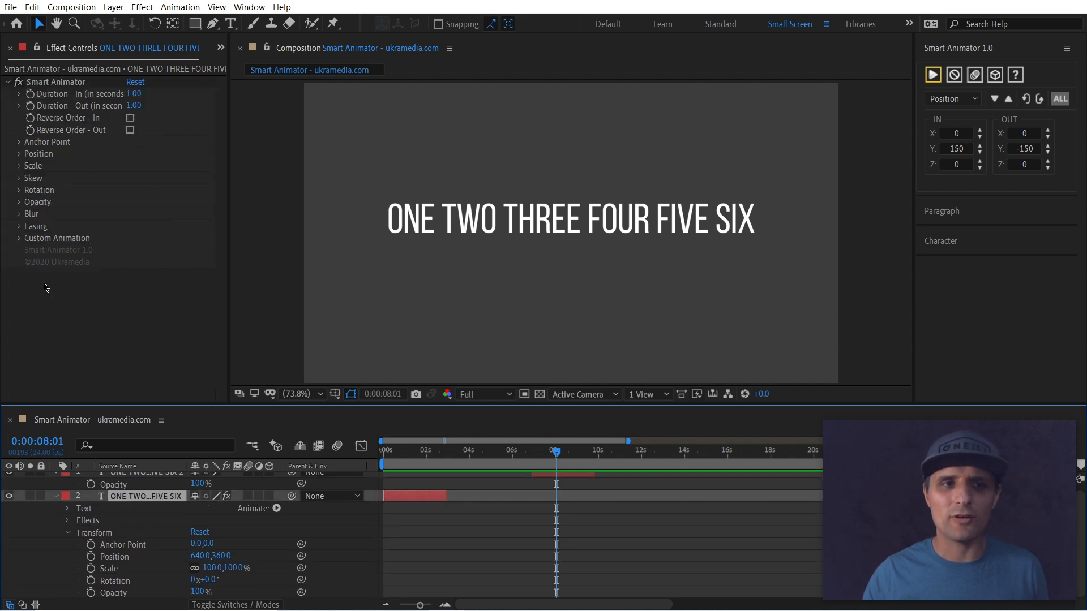
pyautogui.click(69, 509)
pyautogui.click(99, 559)
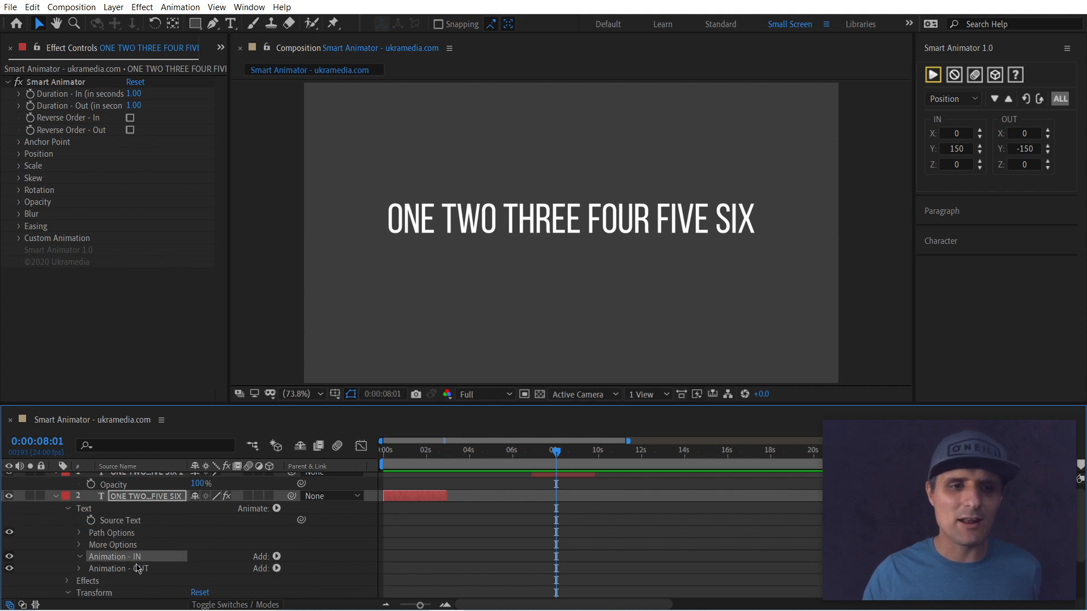
pyautogui.click(79, 557)
# - Remove Smart Animator's animation from the original text layer and move the current time to 0:00:01:13
pyautogui.scroll(3, 271, 546)
pyautogui.click(401, 503)
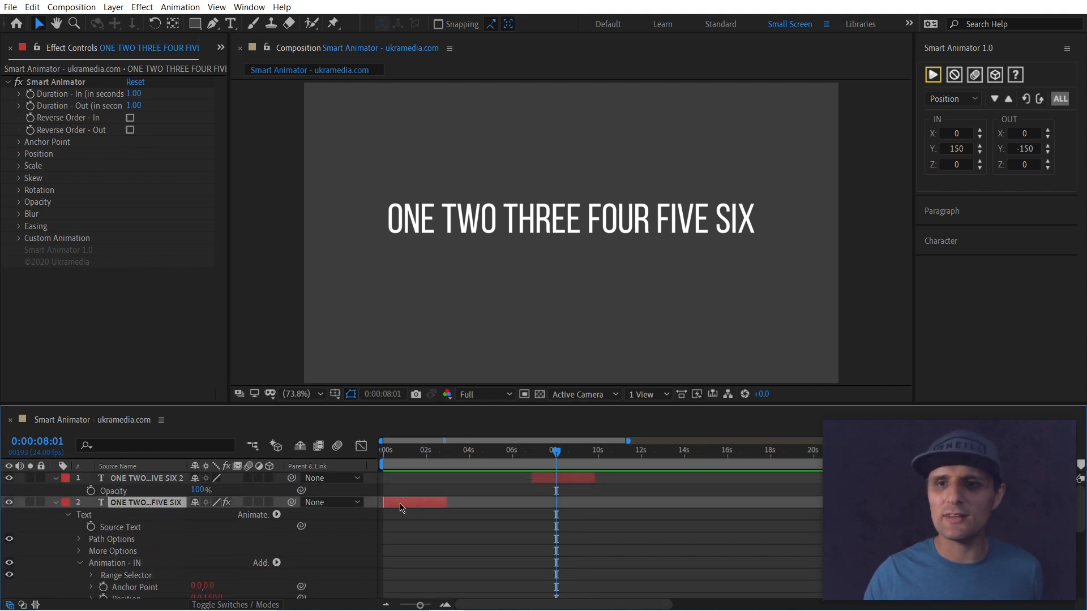
pyautogui.click(953, 75)
pyautogui.scroll(-2, 355, 541)
pyautogui.scroll(2, 355, 541)
pyautogui.click(417, 506)
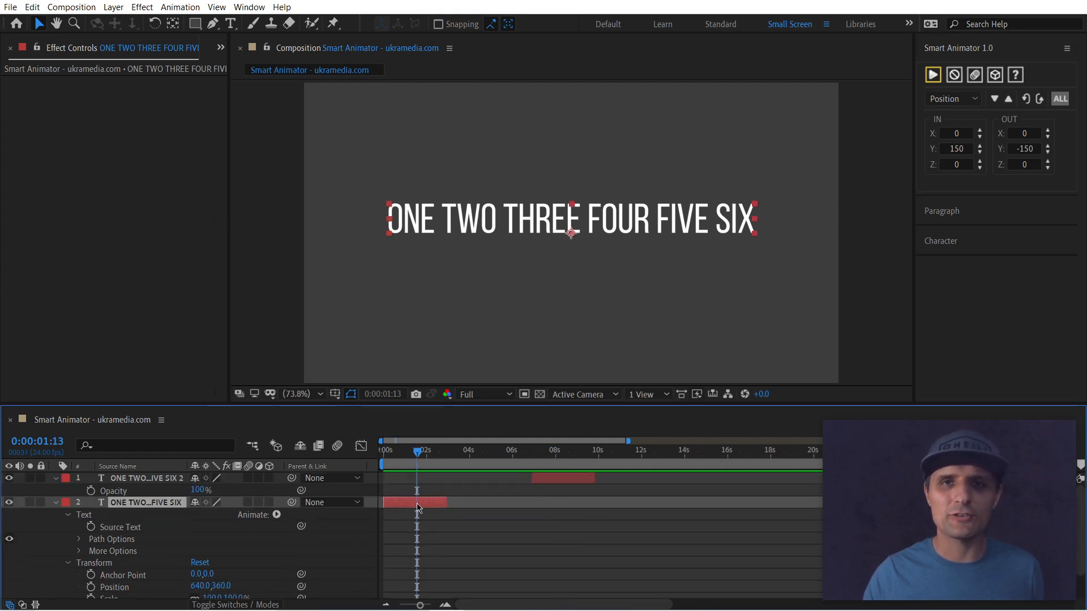